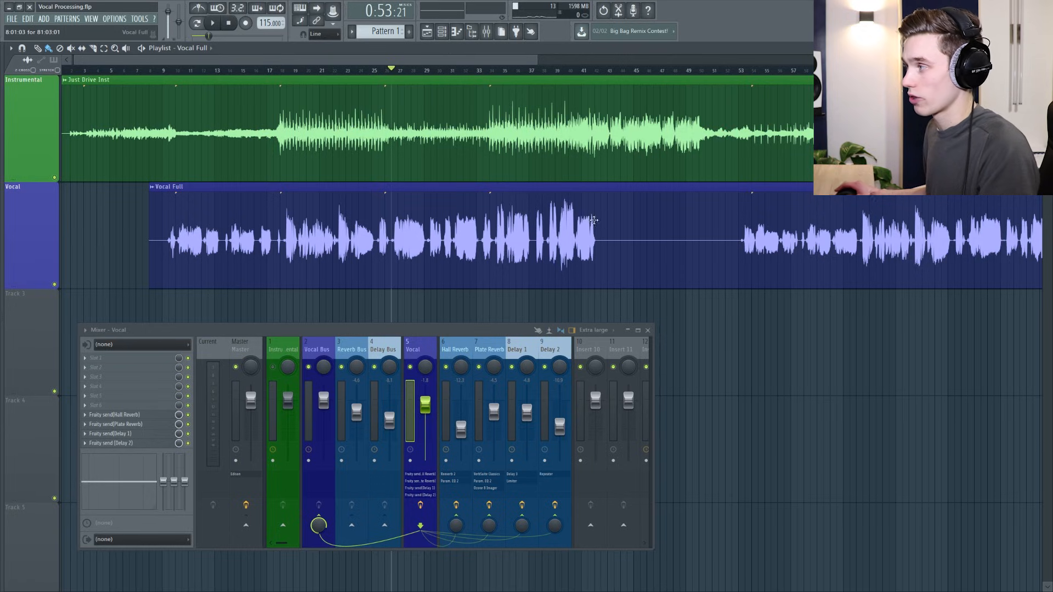
# Examine the mixer routing of the Vocal Bus, Reverb Bus, Delay Bus, Hall Reverb and Plate Reverb tracks.
pyautogui.scroll(3, 403, 77)
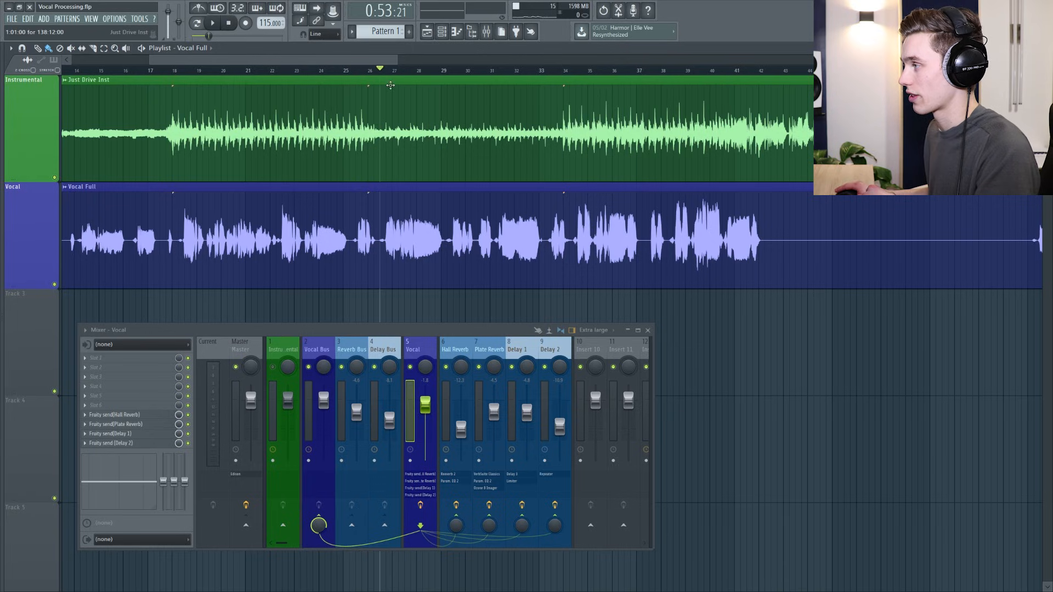
pyautogui.scroll(-3, 380, 100)
pyautogui.scroll(3, 362, 82)
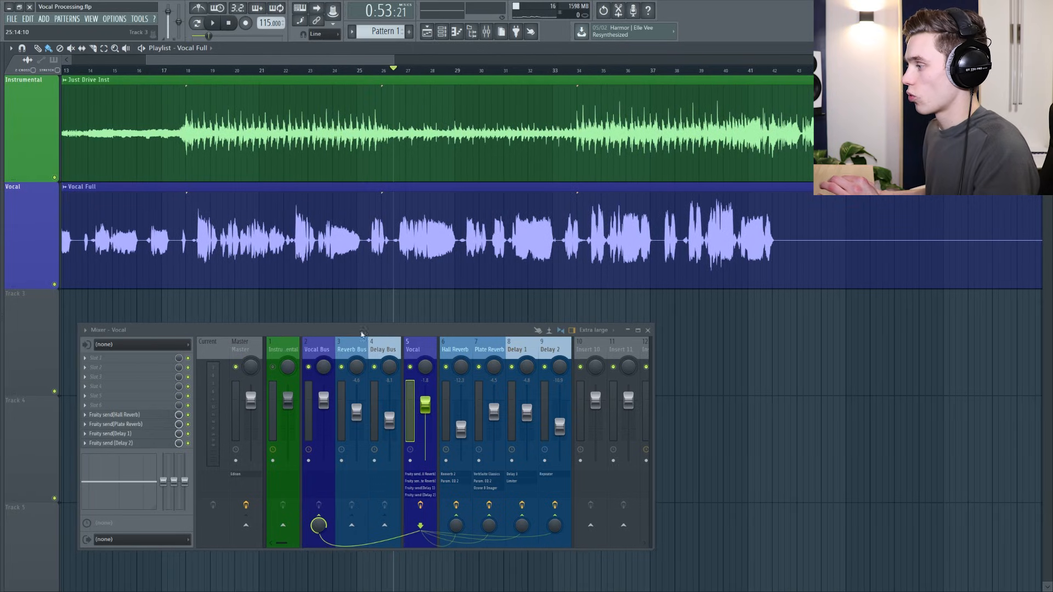
pyautogui.click(321, 349)
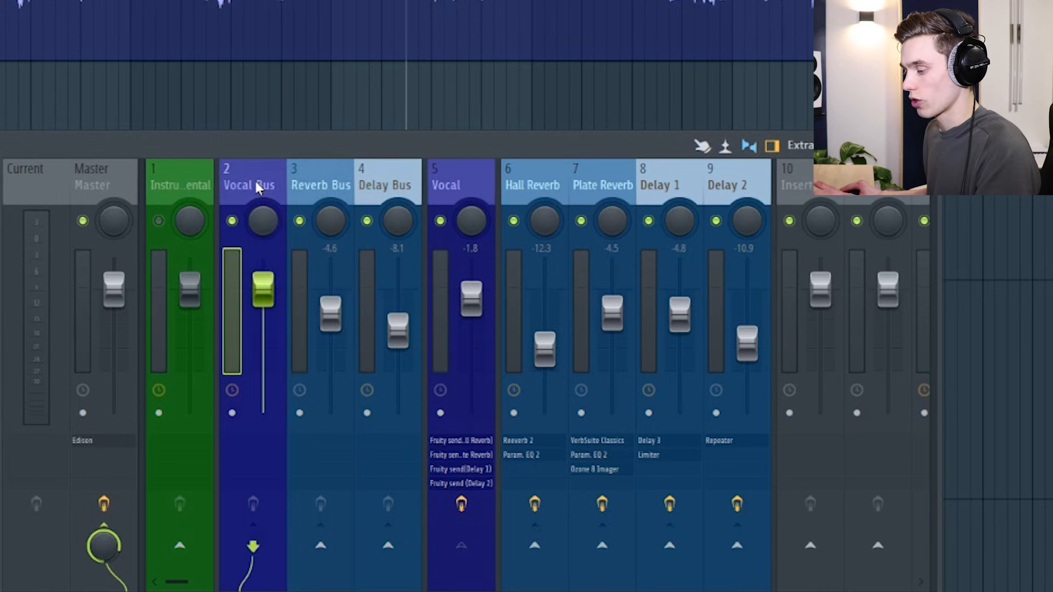
pyautogui.click(298, 180)
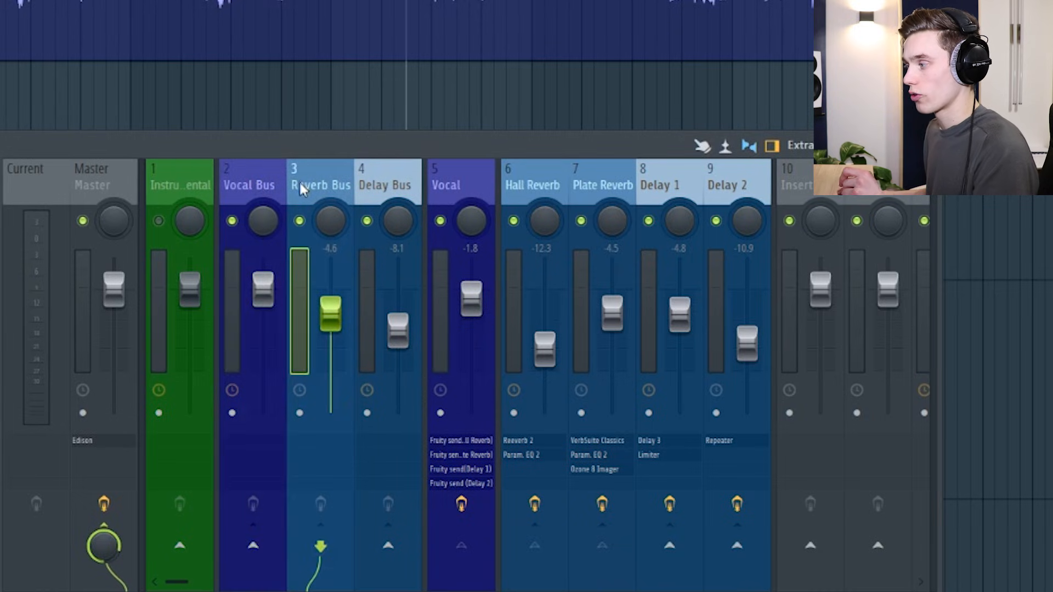
pyautogui.click(371, 183)
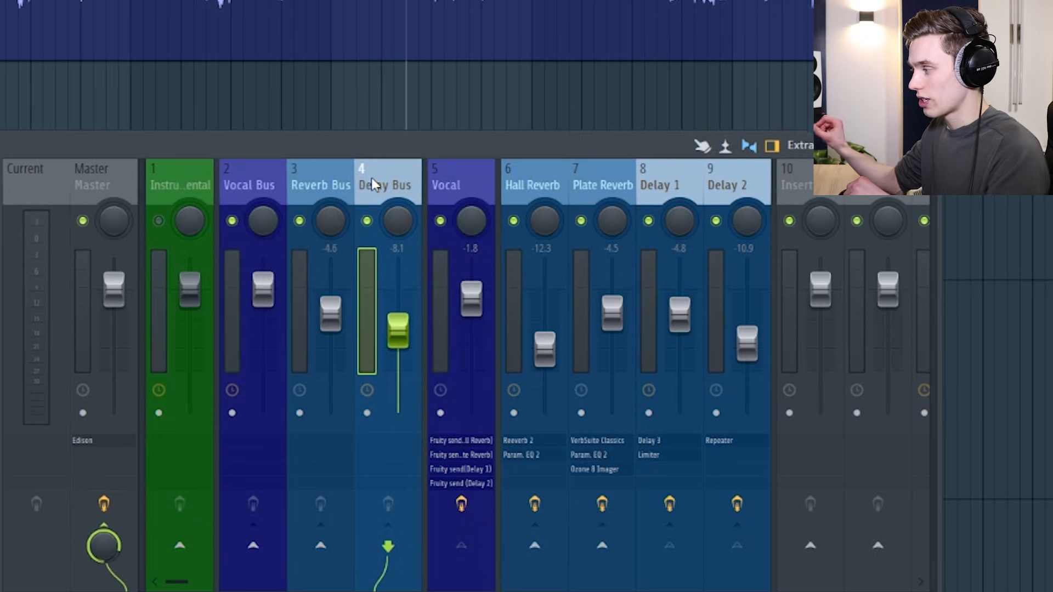
pyautogui.click(547, 187)
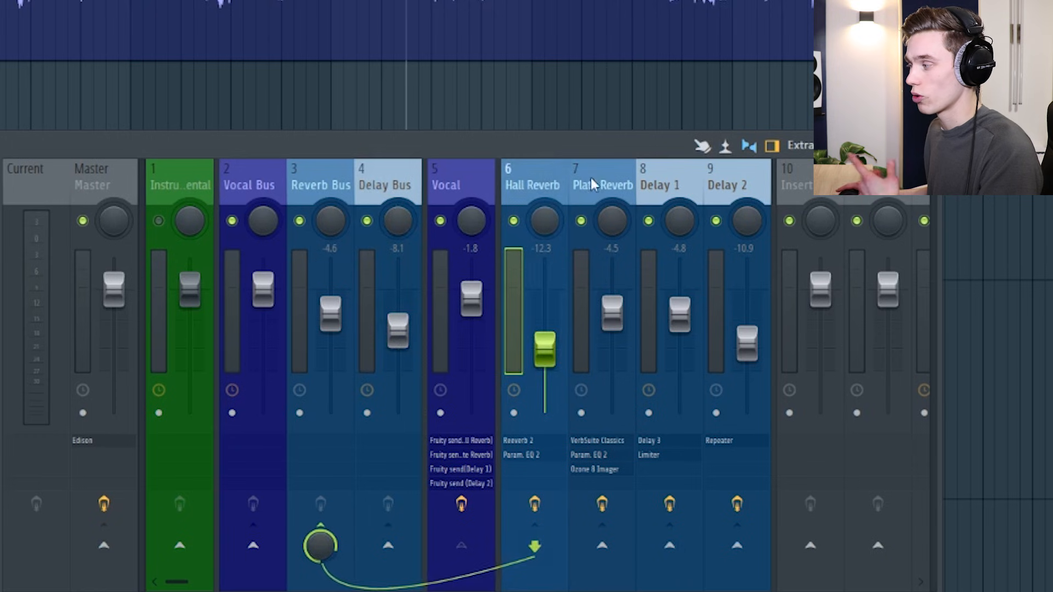
pyautogui.click(584, 181)
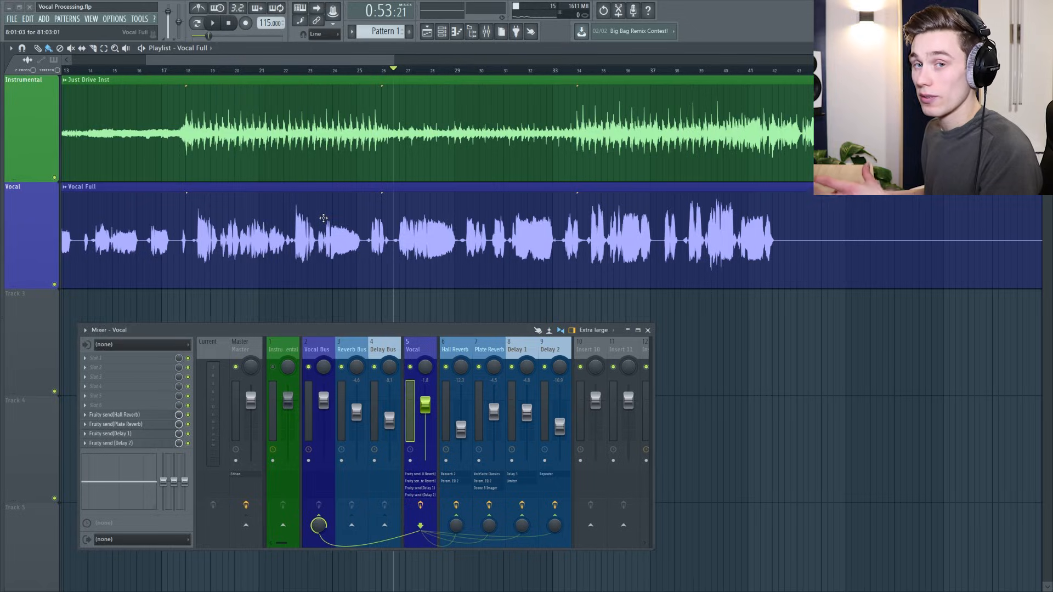
# Check which mixer track the Vocal Full clip is assigned to in its channel settings, closing them after each check.
pyautogui.doubleClick(325, 216)
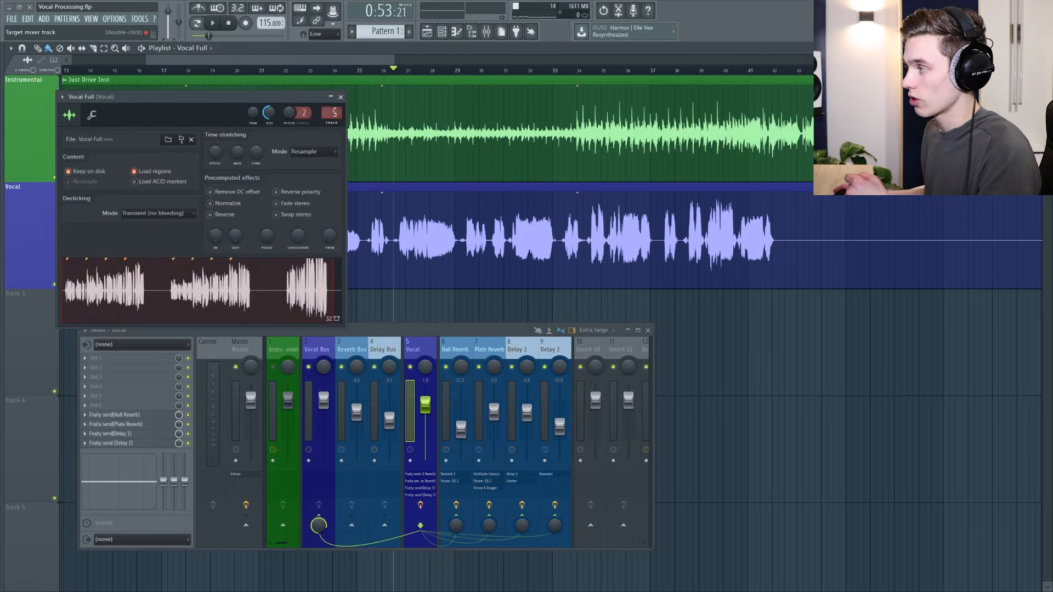
pyautogui.click(340, 96)
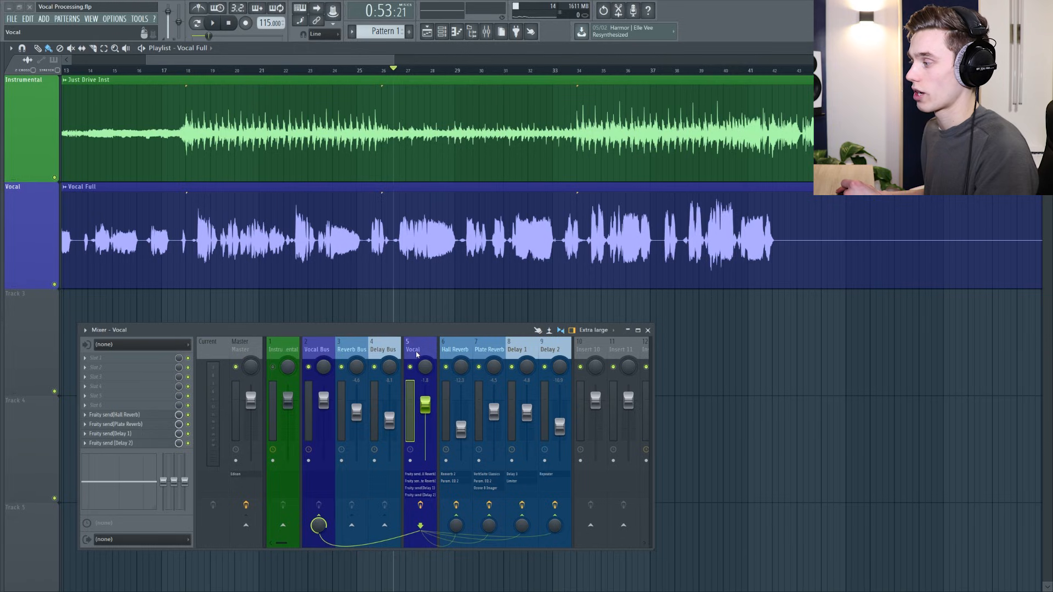
pyautogui.doubleClick(384, 241)
pyautogui.click(341, 97)
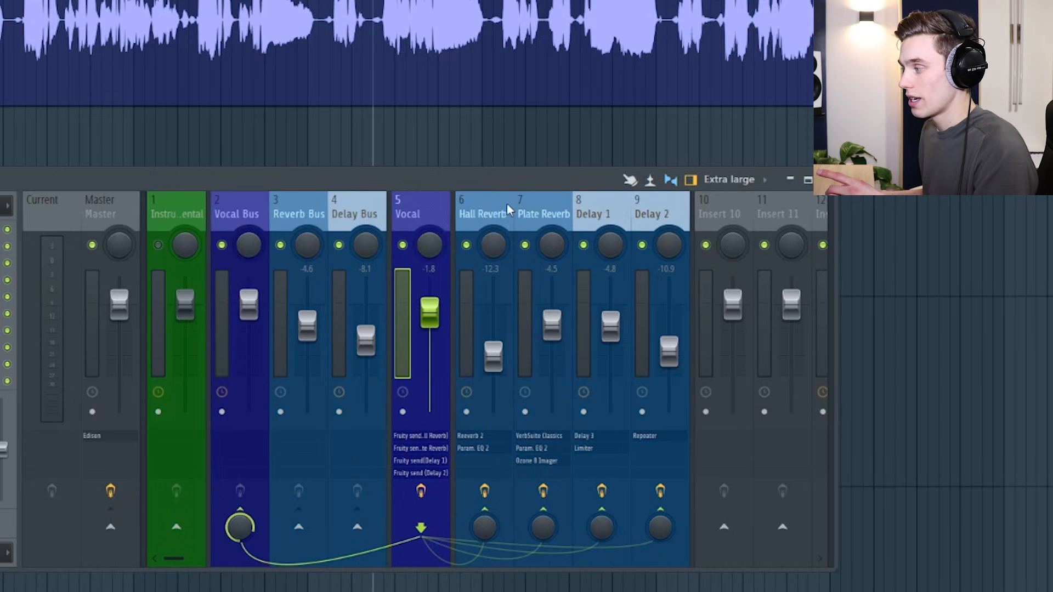
# Examine where the Hall Reverb, Plate Reverb and Delay 1 send tracks are routed in the mixer.
pyautogui.click(480, 215)
pyautogui.click(527, 214)
pyautogui.click(481, 213)
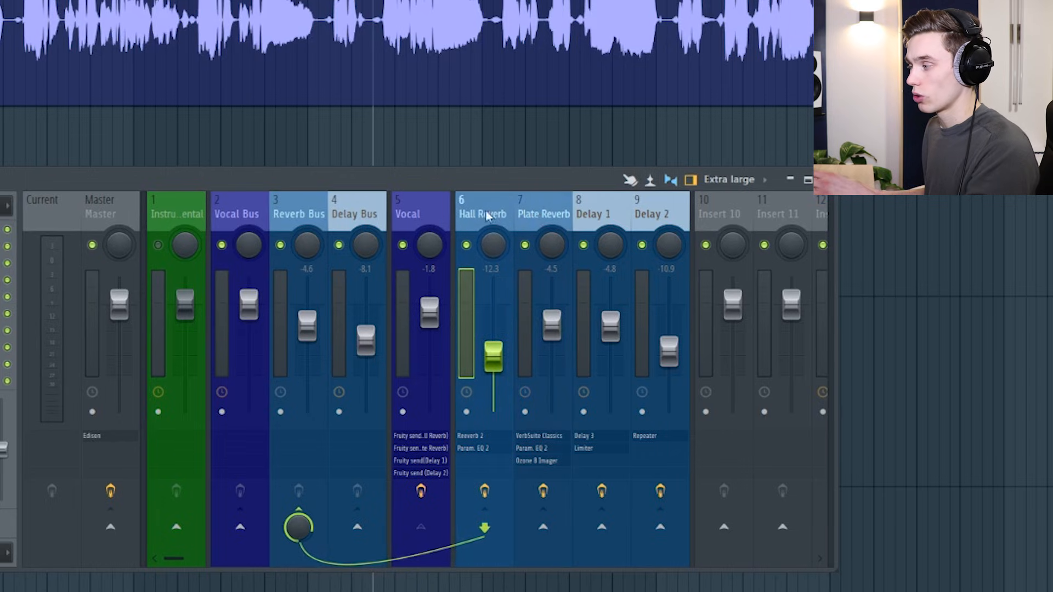
pyautogui.click(560, 217)
pyautogui.click(601, 211)
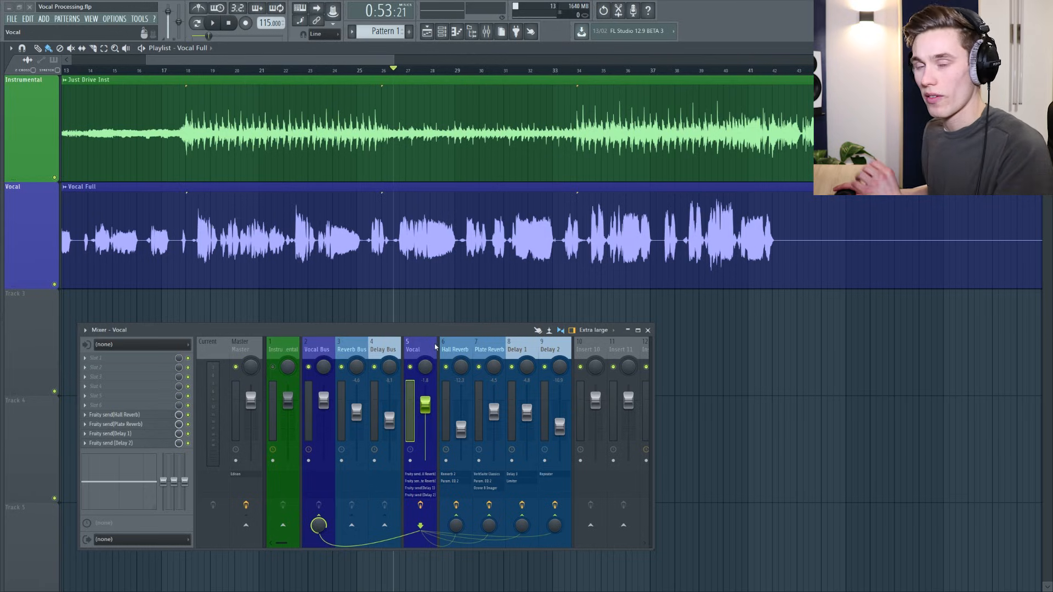
# Play the instrumental and the processed vocal together from about bar 26, then stop playback.
pyautogui.scroll(-1, 370, 73)
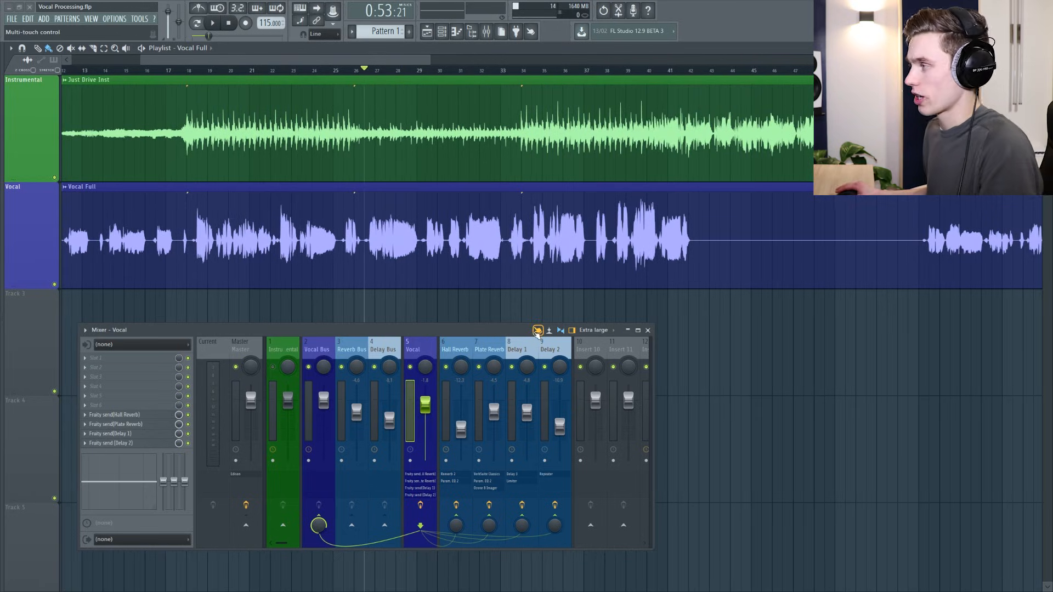
pyautogui.scroll(4, 375, 75)
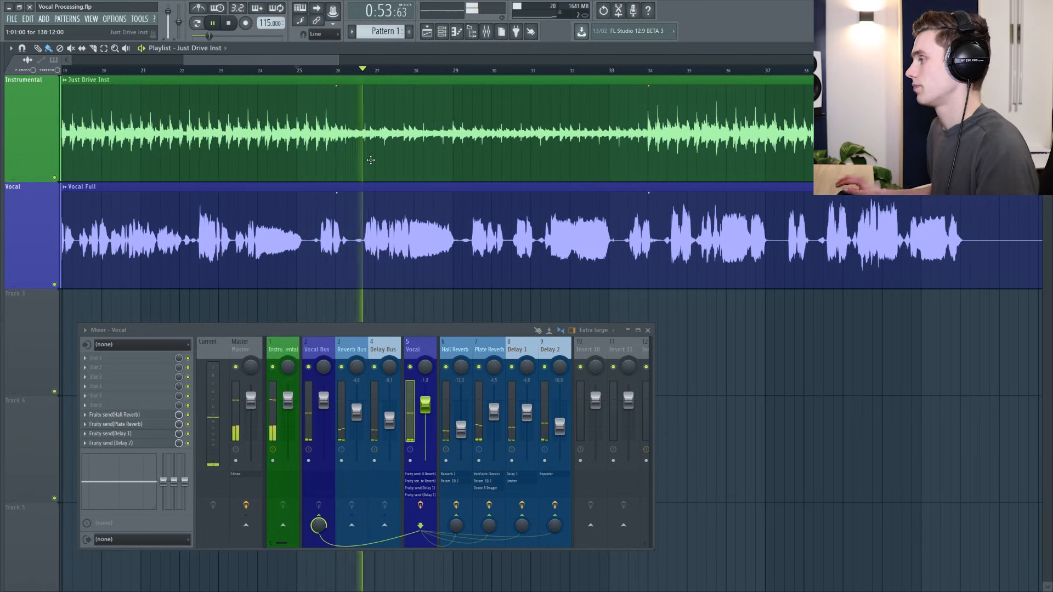
pyautogui.scroll(-2, 430, 74)
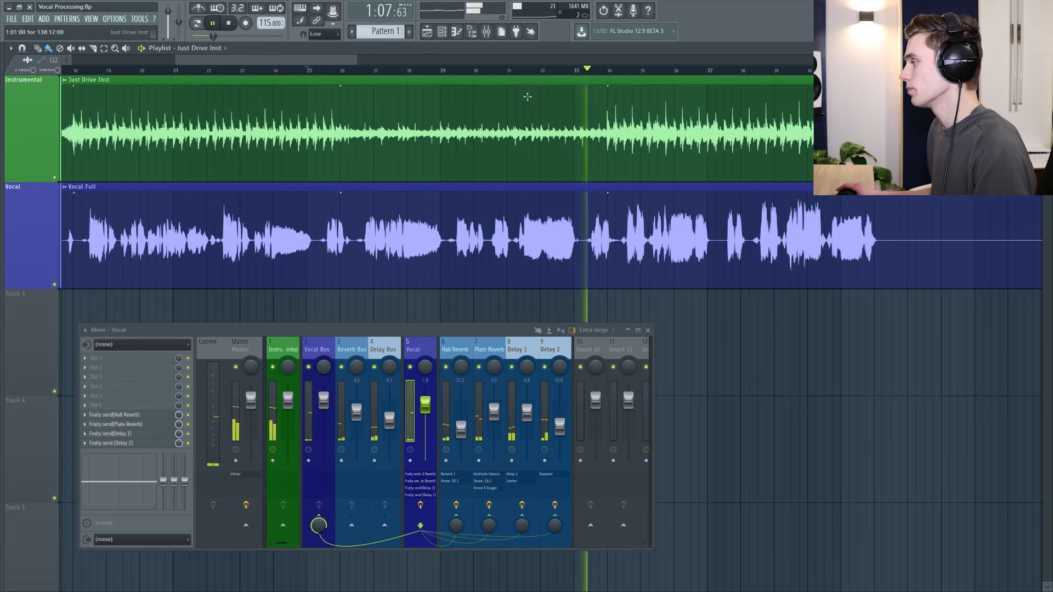
pyautogui.press('space')
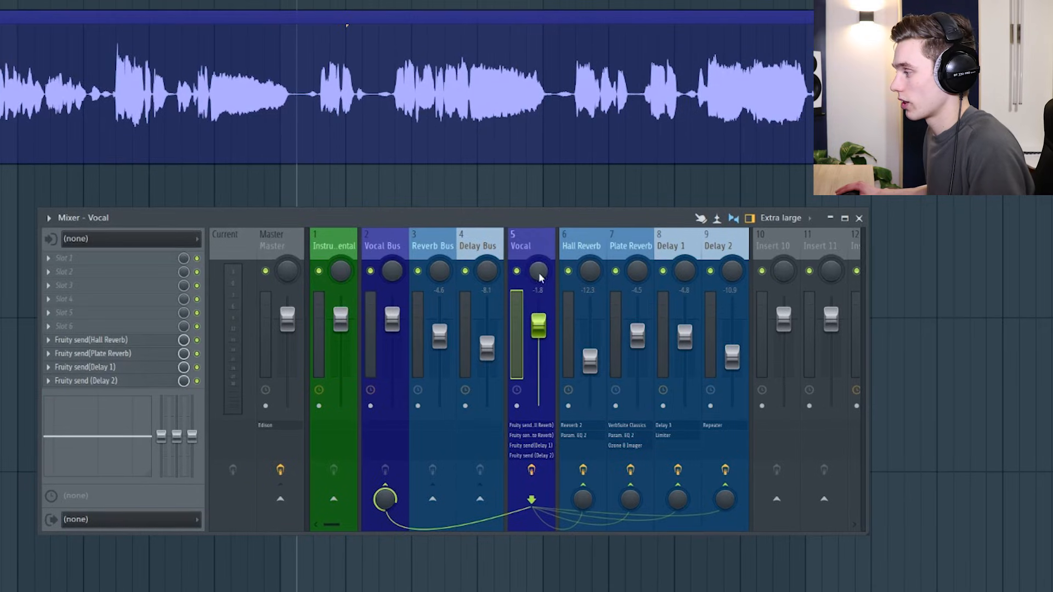
# Mute the Delay Bus and Reverb Bus and listen to the dry vocal on its own.
pyautogui.click(465, 271)
pyautogui.click(417, 271)
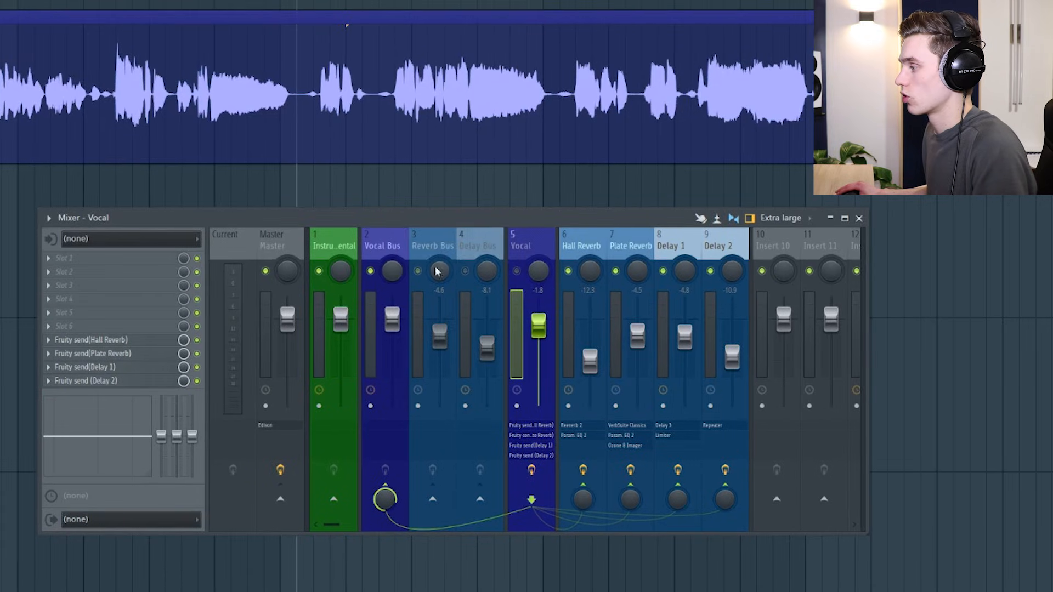
pyautogui.press('space')
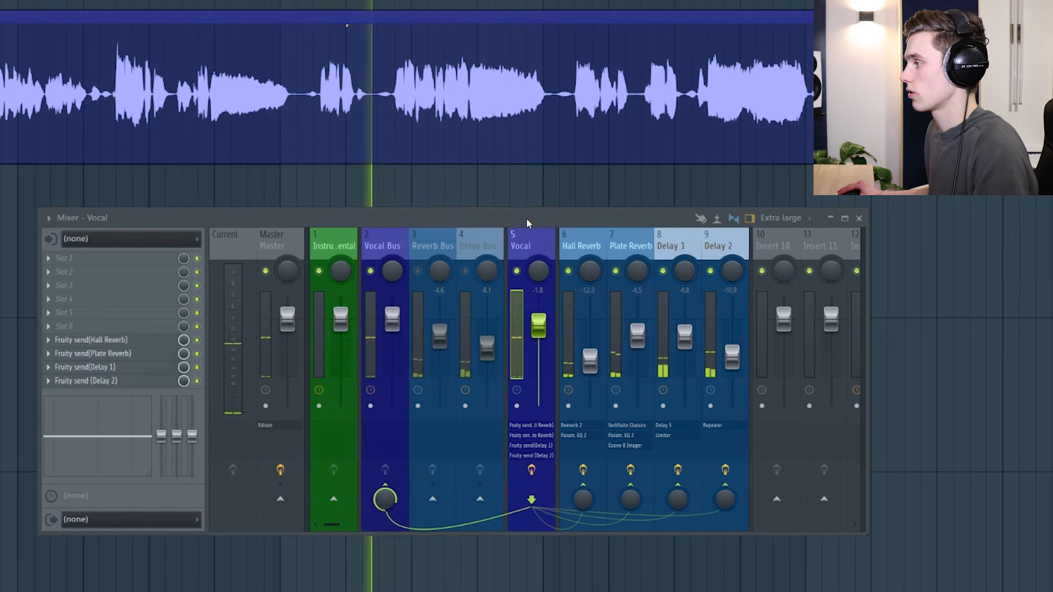
pyautogui.press('space')
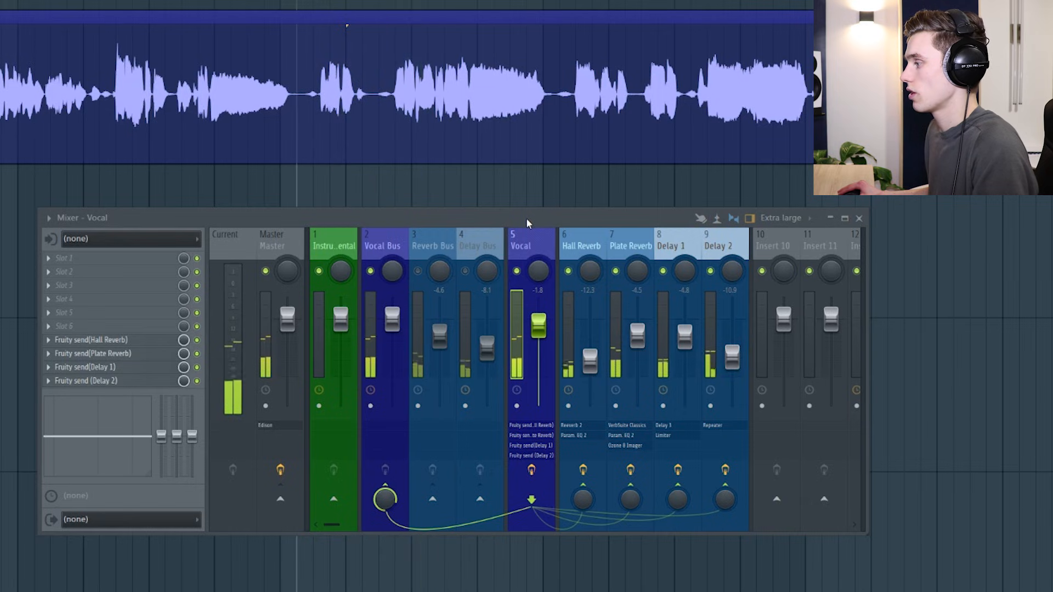
# Mute the Vocal track, unmute the Reverb Bus and listen to the reverb return alone.
pyautogui.click(517, 272)
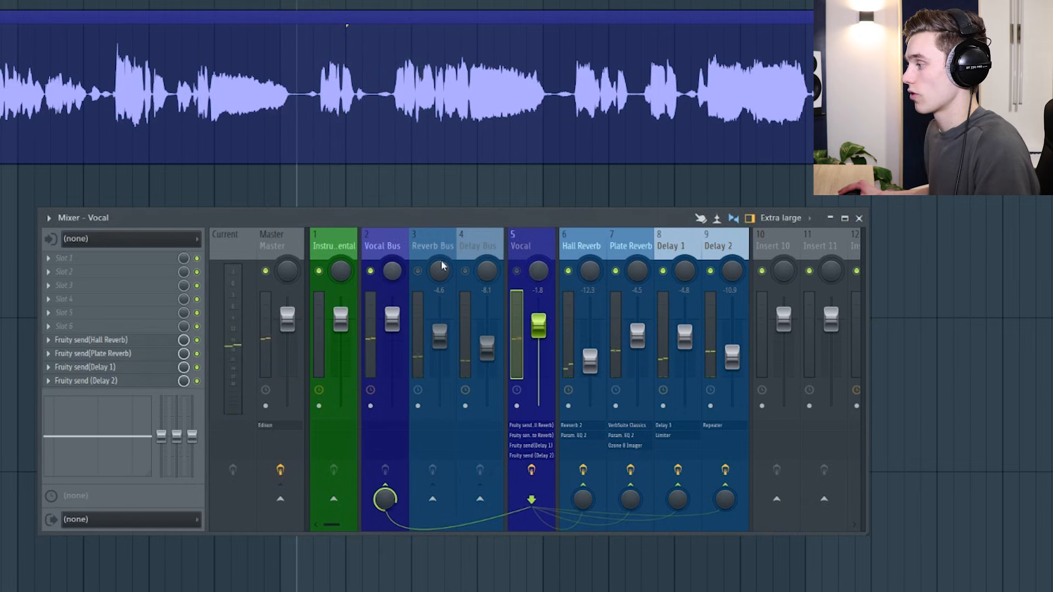
pyautogui.click(418, 272)
pyautogui.press('space')
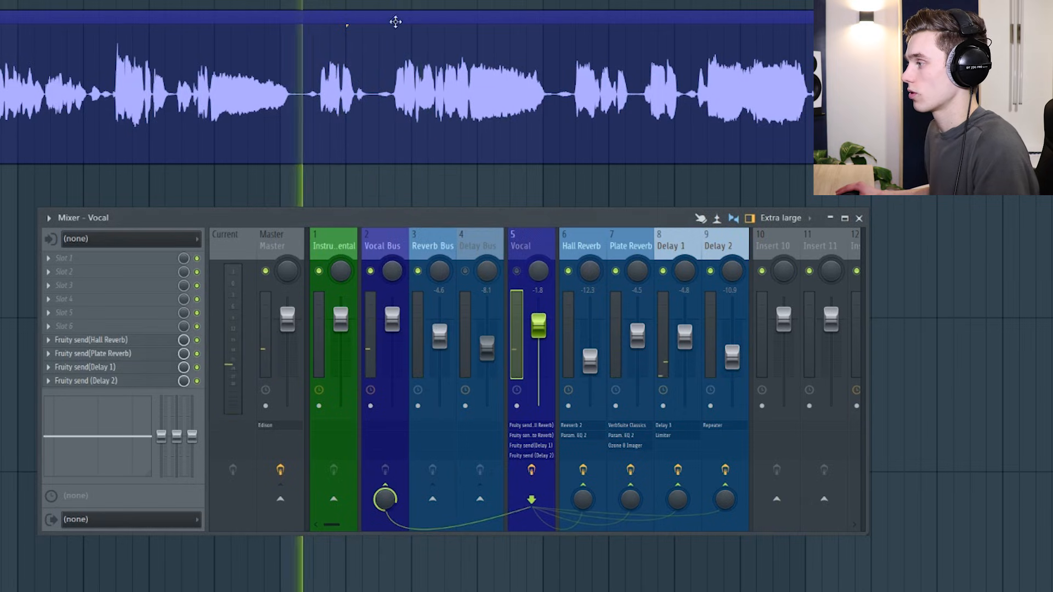
# Unmute the Delay Bus, mute the Reverb Bus to listen to the delay return alone, then unmute the Reverb Bus.
pyautogui.click(465, 272)
pyautogui.click(418, 271)
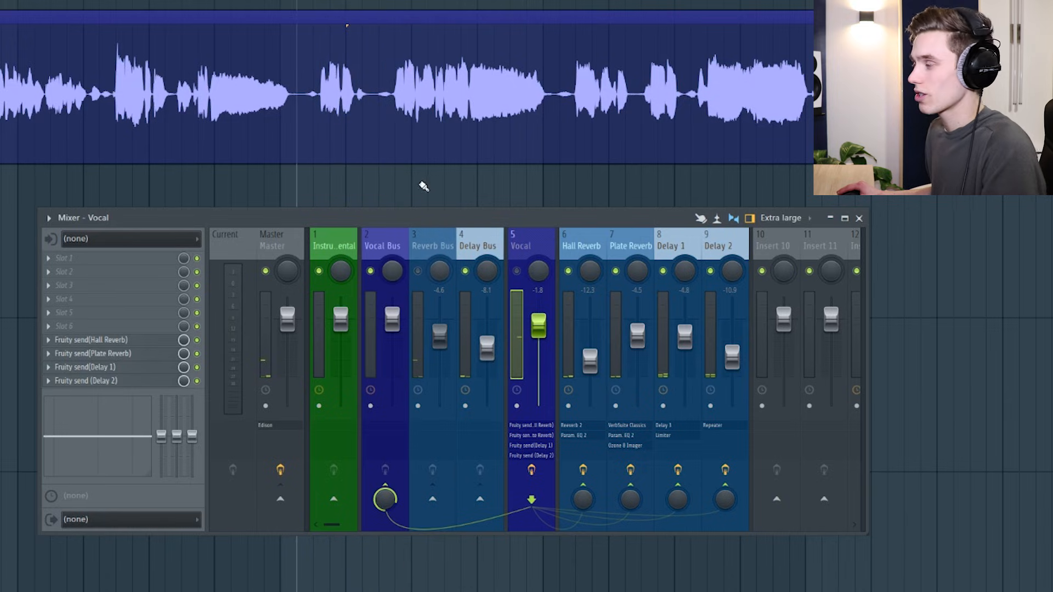
pyautogui.press('space')
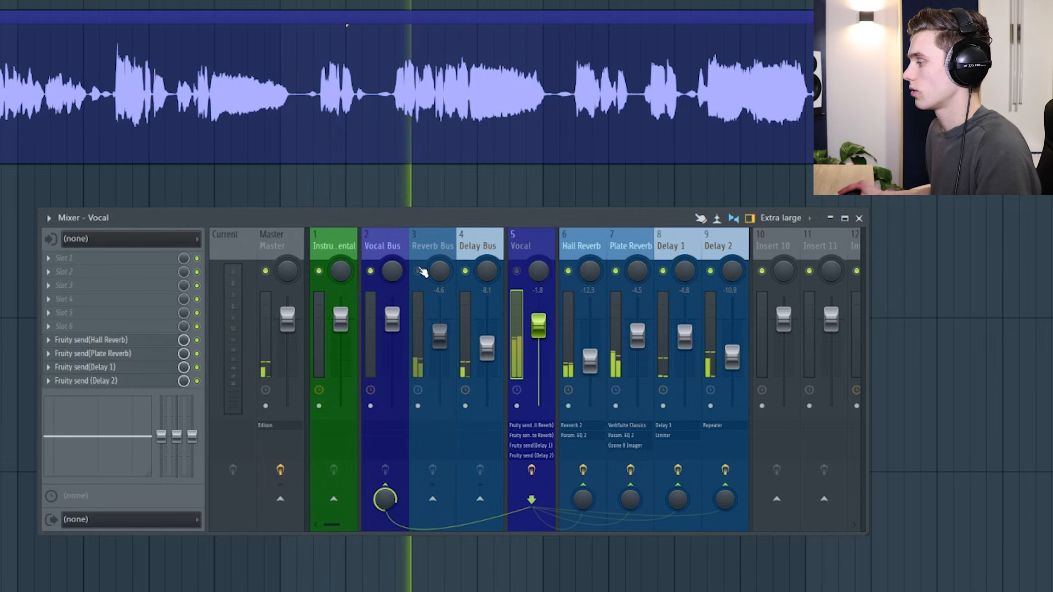
pyautogui.press('space')
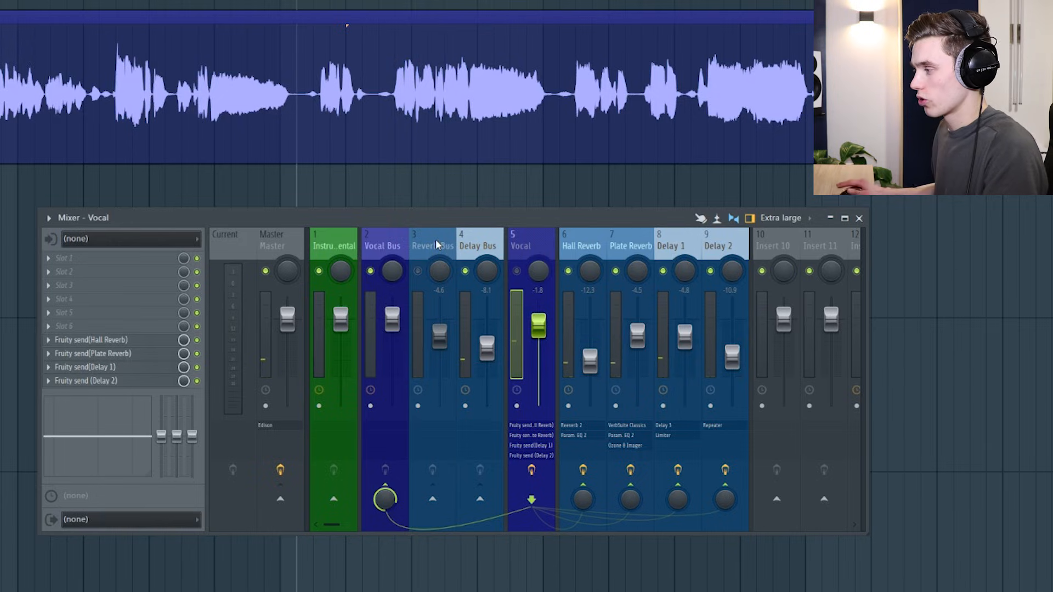
pyautogui.click(418, 272)
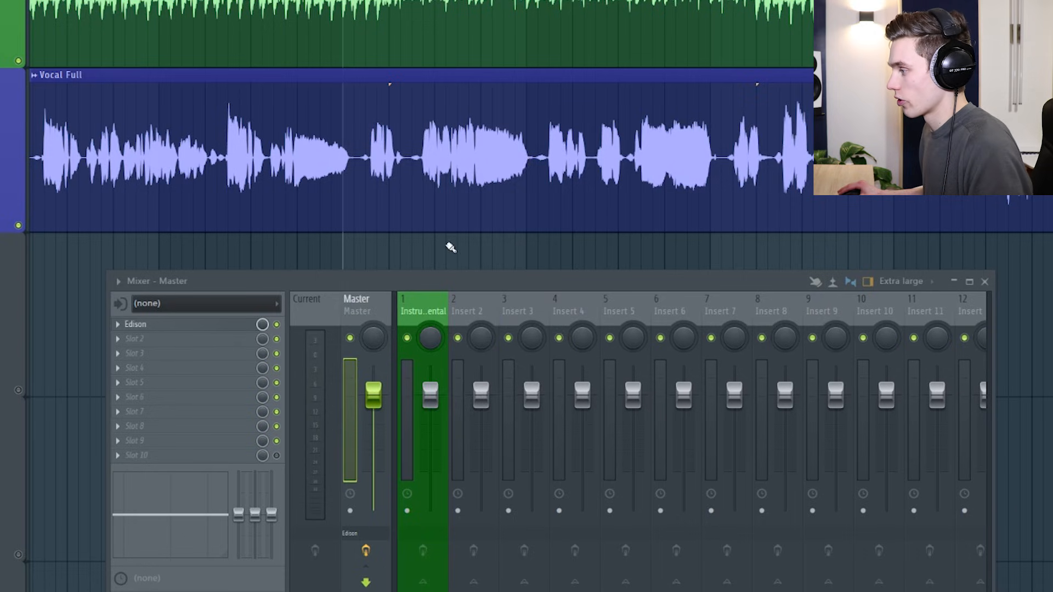
# Rename mixer track Insert 2 to "Vocal Bus" and colour it the saved dark blue of the vocal playlist track.
pyautogui.click(478, 305)
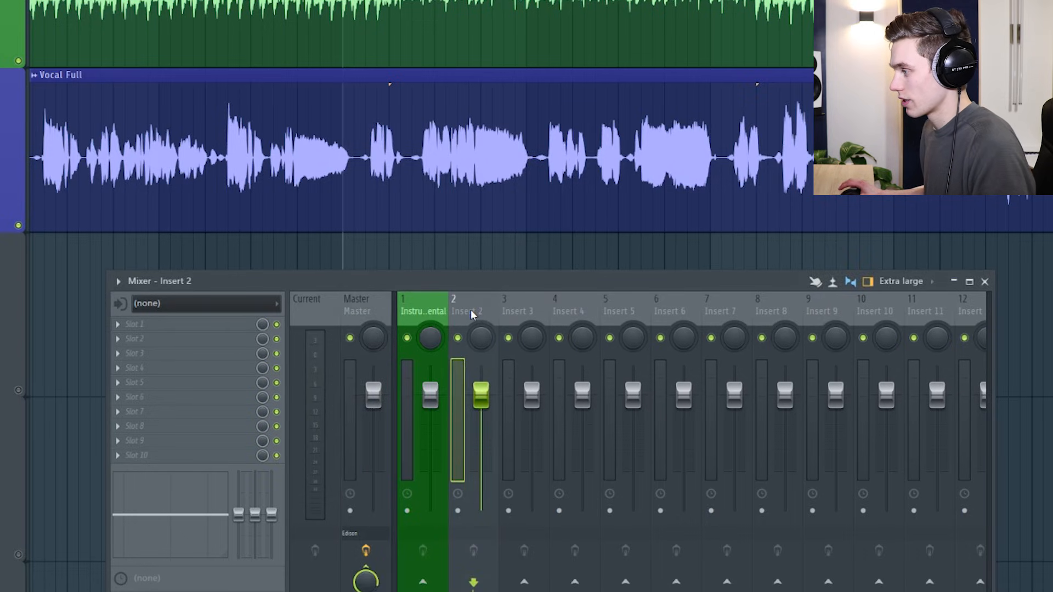
pyautogui.rightClick(496, 298)
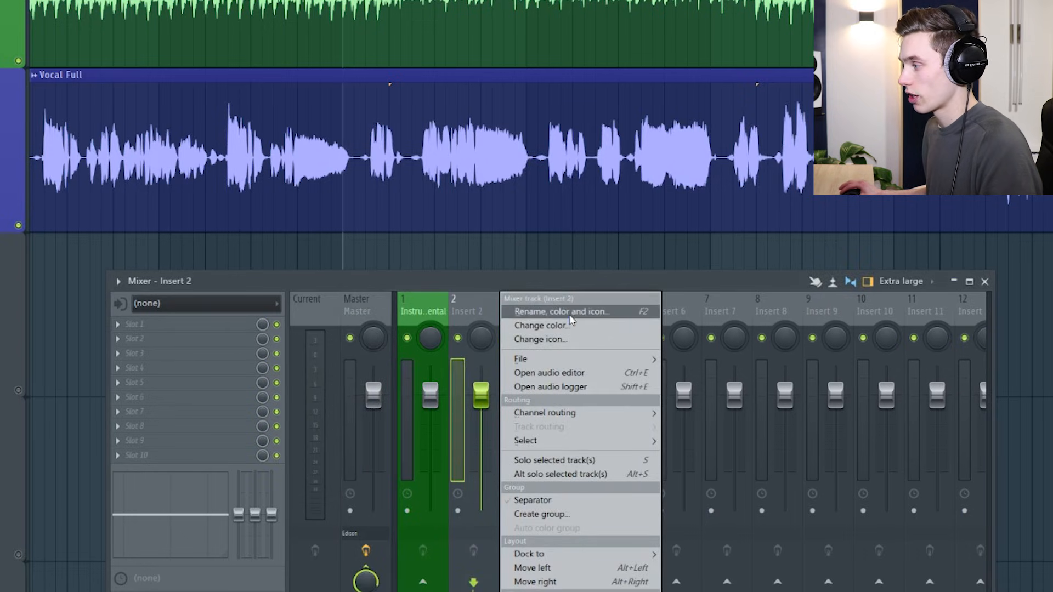
pyautogui.click(573, 311)
pyautogui.write('Vocal Bus')
pyautogui.press('Return')
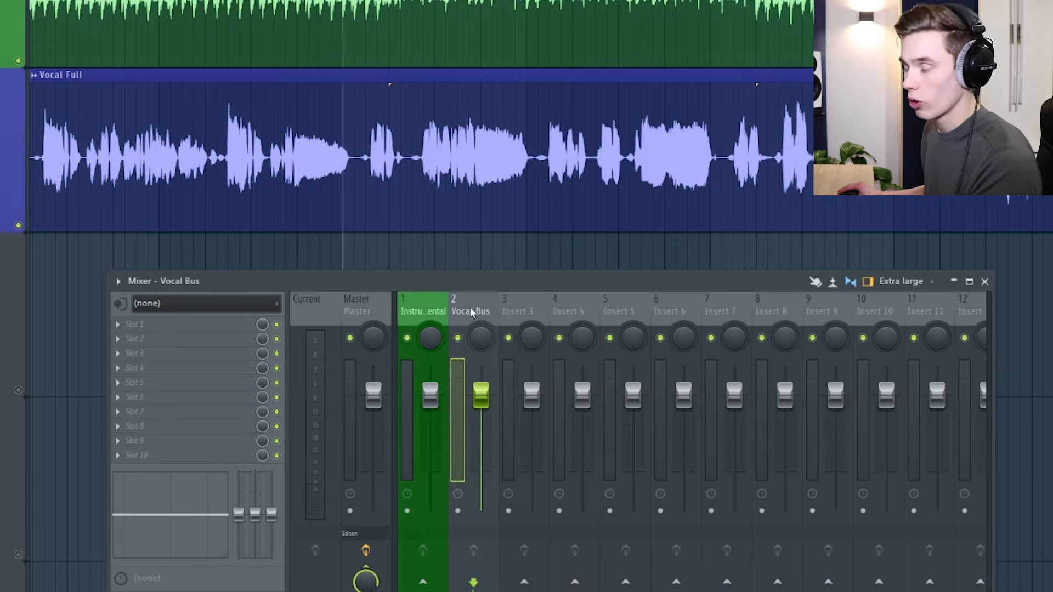
pyautogui.rightClick(469, 307)
pyautogui.click(573, 311)
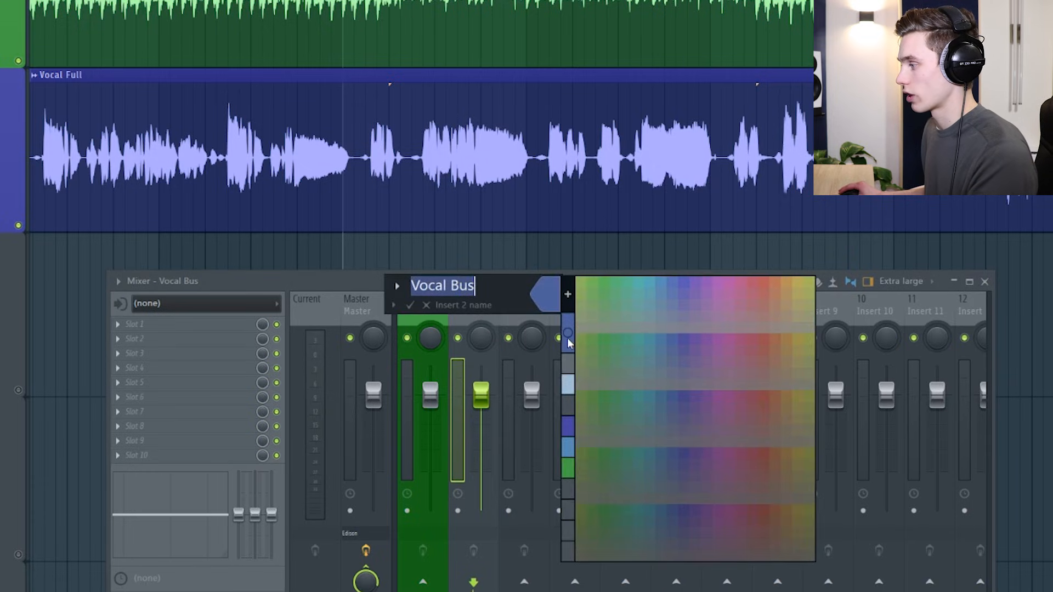
pyautogui.click(571, 421)
pyautogui.press('Return')
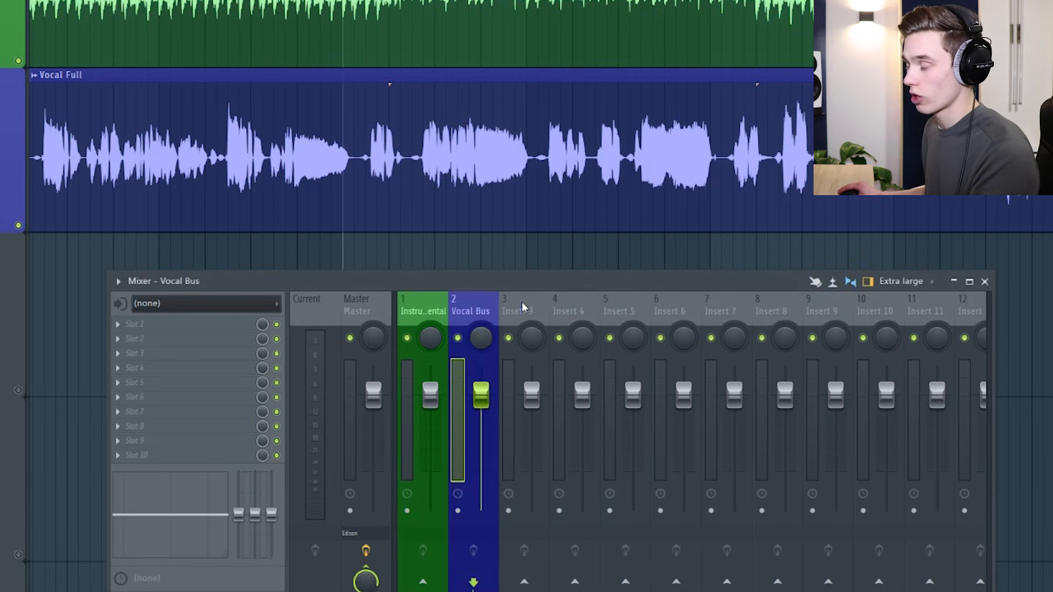
# Rename mixer track Insert 3 to "Reverb Bus" and colour it the saved medium blue.
pyautogui.click(521, 302)
pyautogui.rightClick(524, 302)
pyautogui.click(625, 312)
pyautogui.write('R')
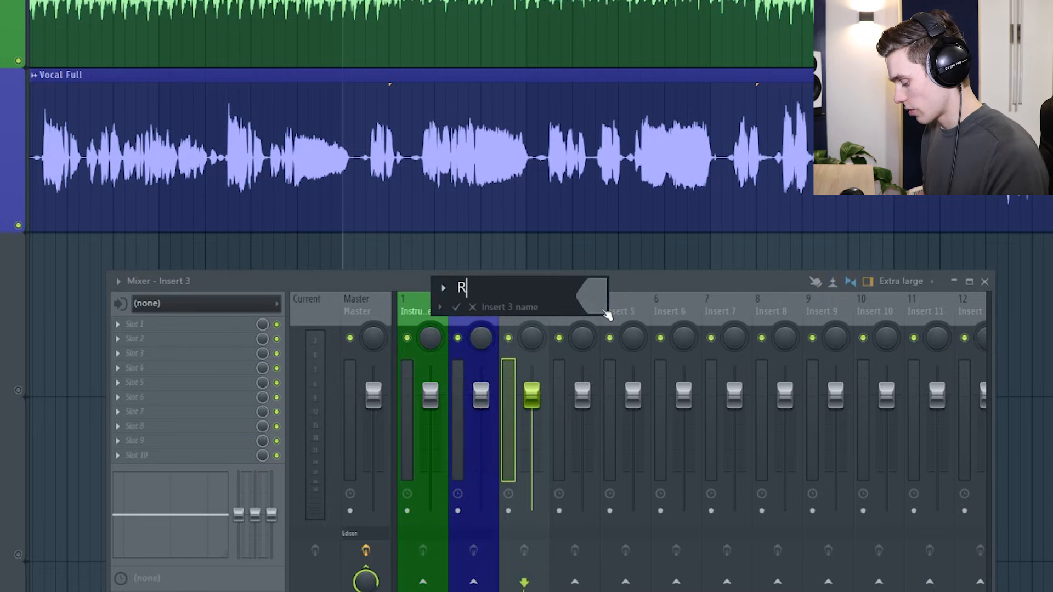
pyautogui.write('everb Bus')
pyautogui.click(600, 310)
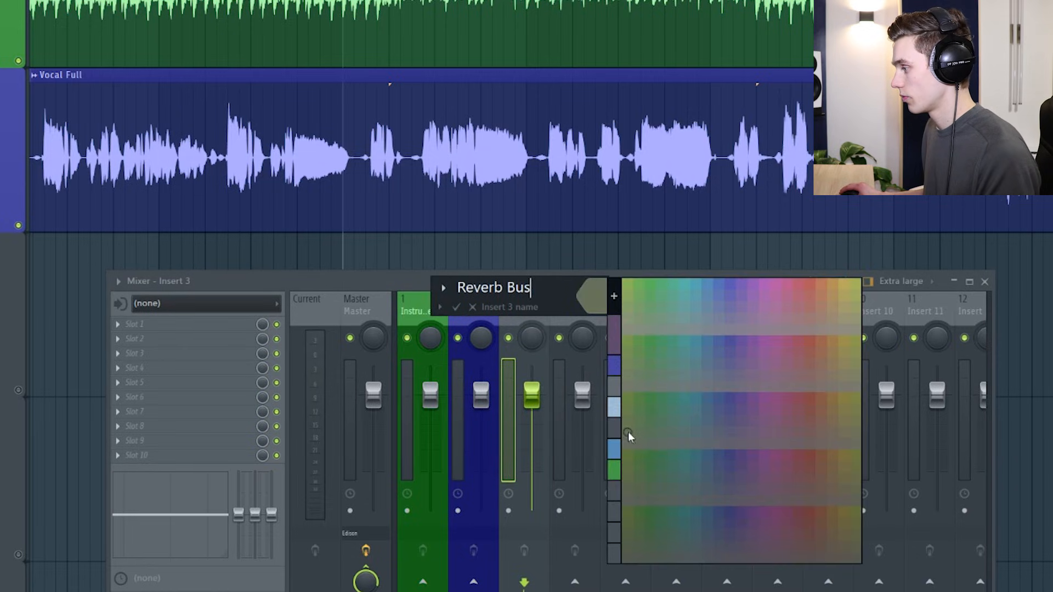
pyautogui.click(614, 443)
pyautogui.press('Return')
# Rename mixer track Insert 4 to "Delay Bus" and colour it the saved light blue.
pyautogui.click(571, 309)
pyautogui.rightClick(571, 308)
pyautogui.click(631, 311)
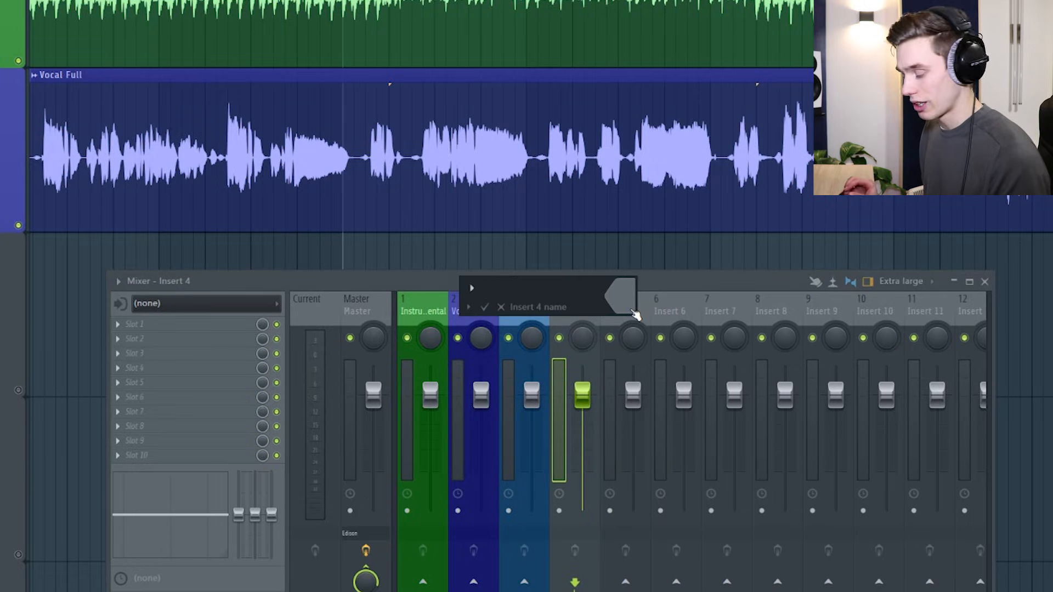
pyautogui.write('Delay Bus')
pyautogui.click(631, 311)
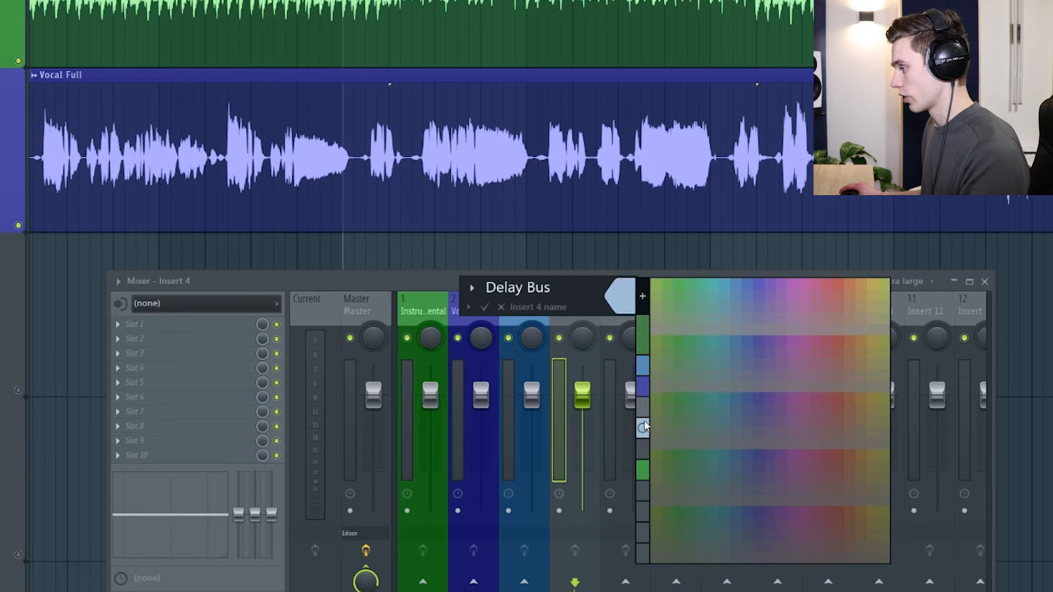
pyautogui.click(643, 426)
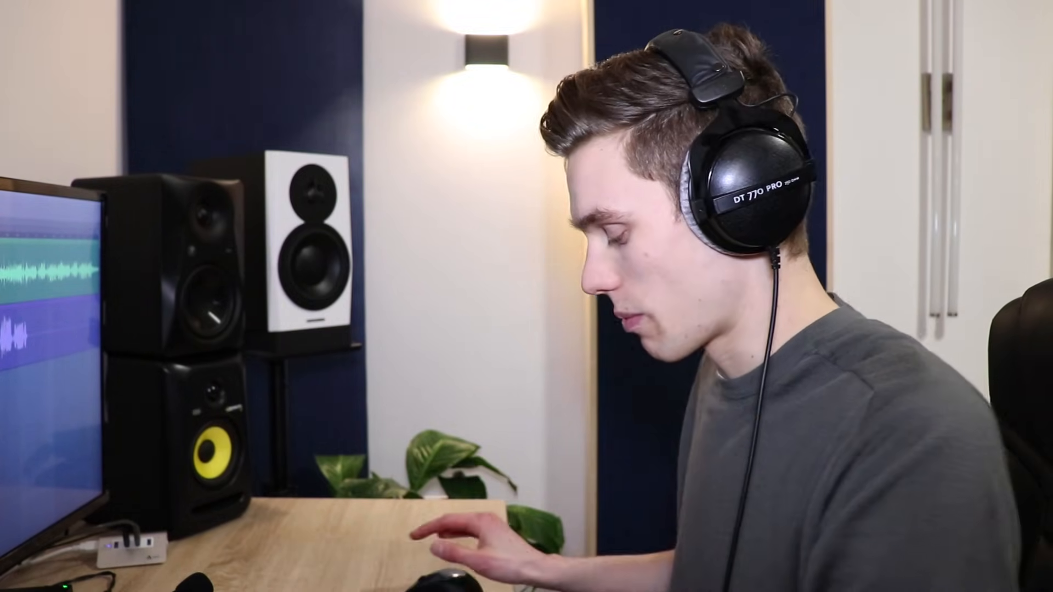
# Add mixer separators before the Vocal Bus track and before Insert 5 to set the three buses apart.
pyautogui.click(423, 192)
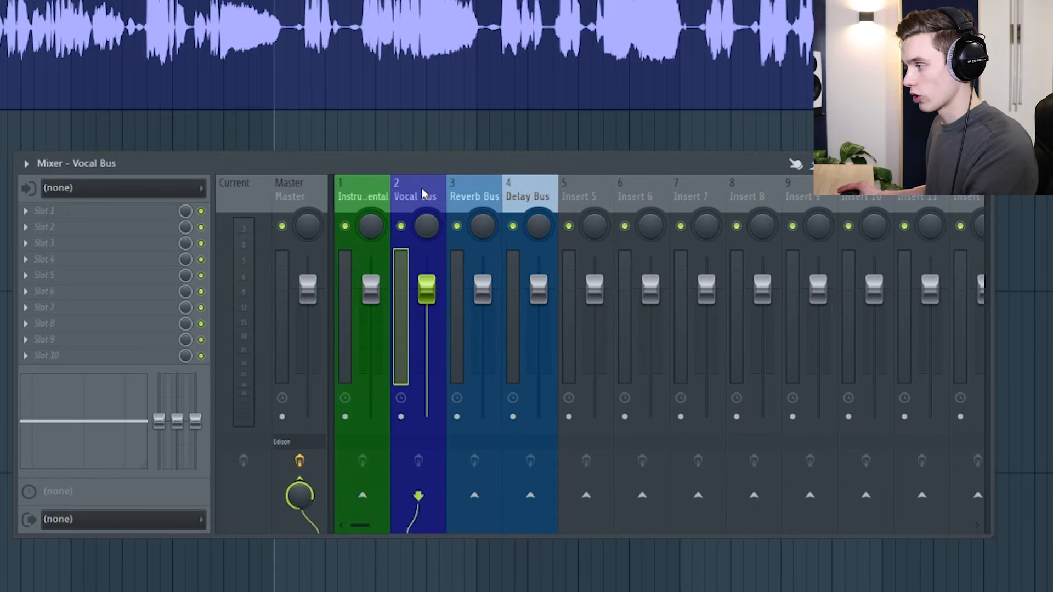
pyautogui.press('Right')
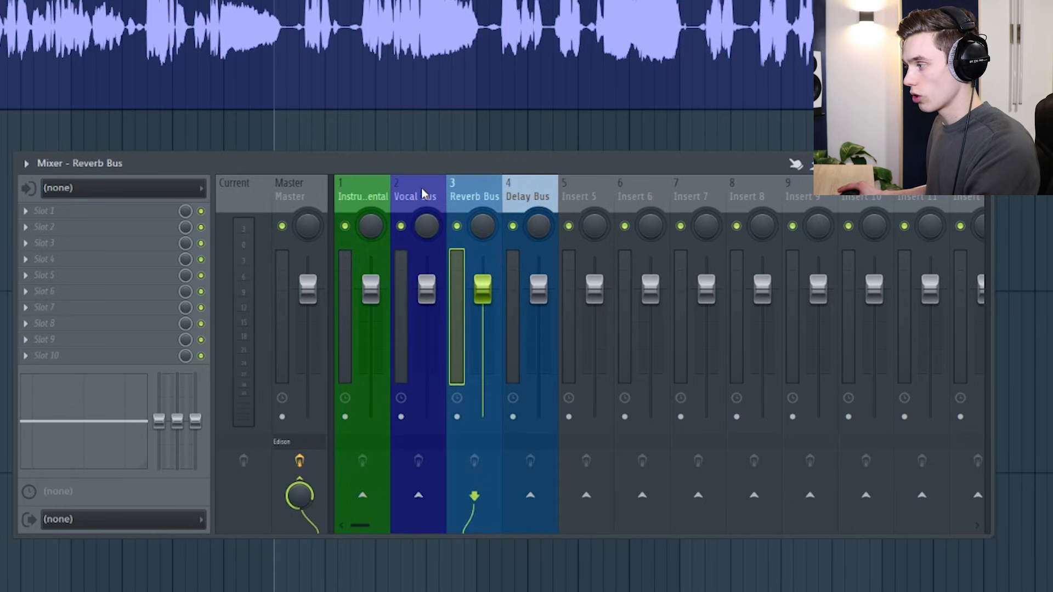
pyautogui.press('Right')
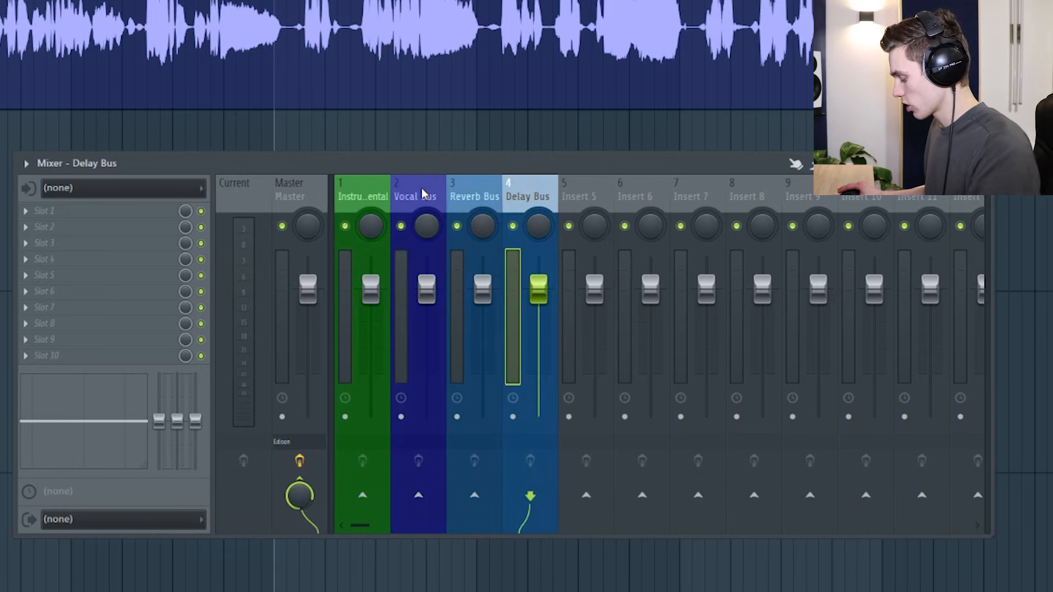
pyautogui.rightClick(414, 195)
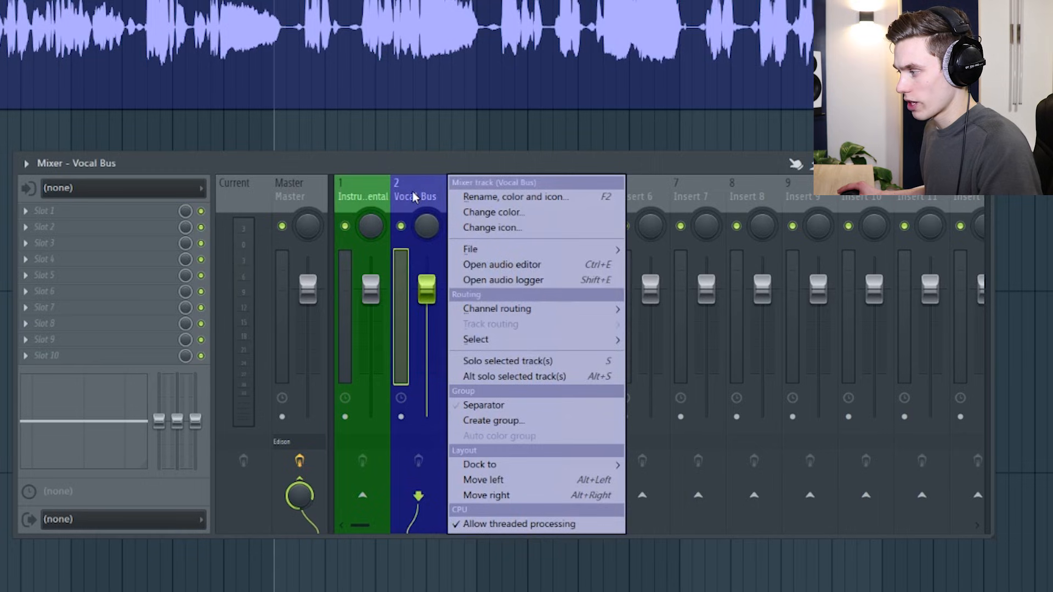
pyautogui.click(472, 406)
pyautogui.click(573, 200)
pyautogui.rightClick(575, 198)
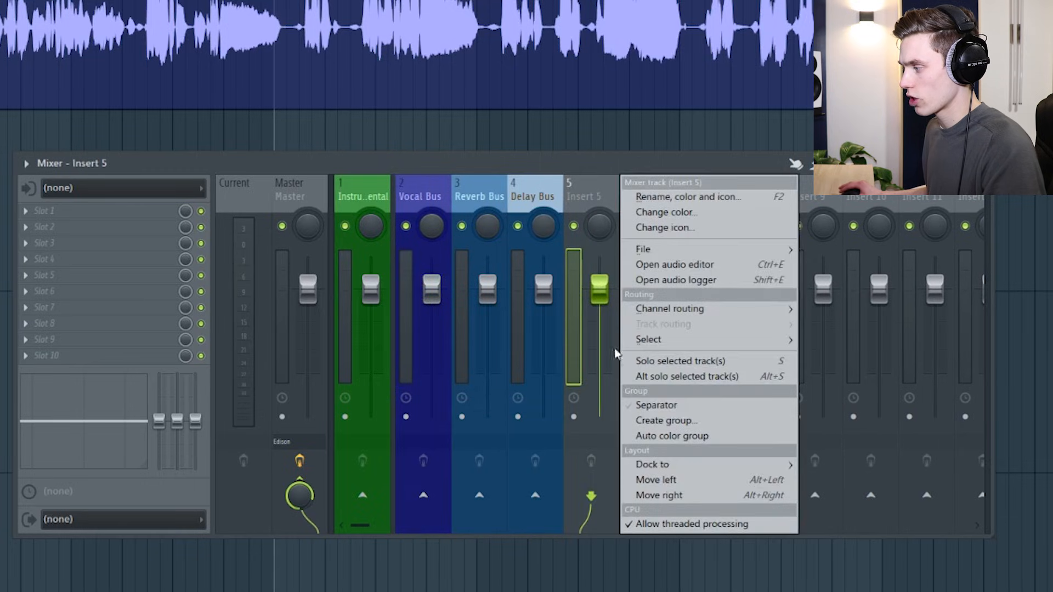
pyautogui.click(645, 406)
pyautogui.click(541, 198)
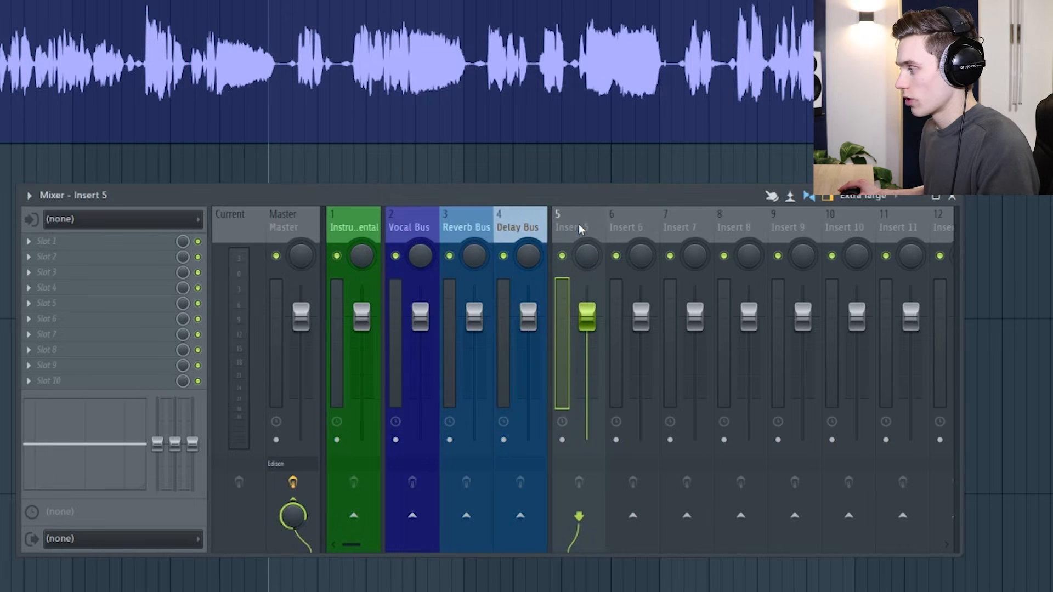
# Rename mixer track Insert 5 to "Vocal" and colour it the same dark blue as the Vocal Bus.
pyautogui.rightClick(581, 229)
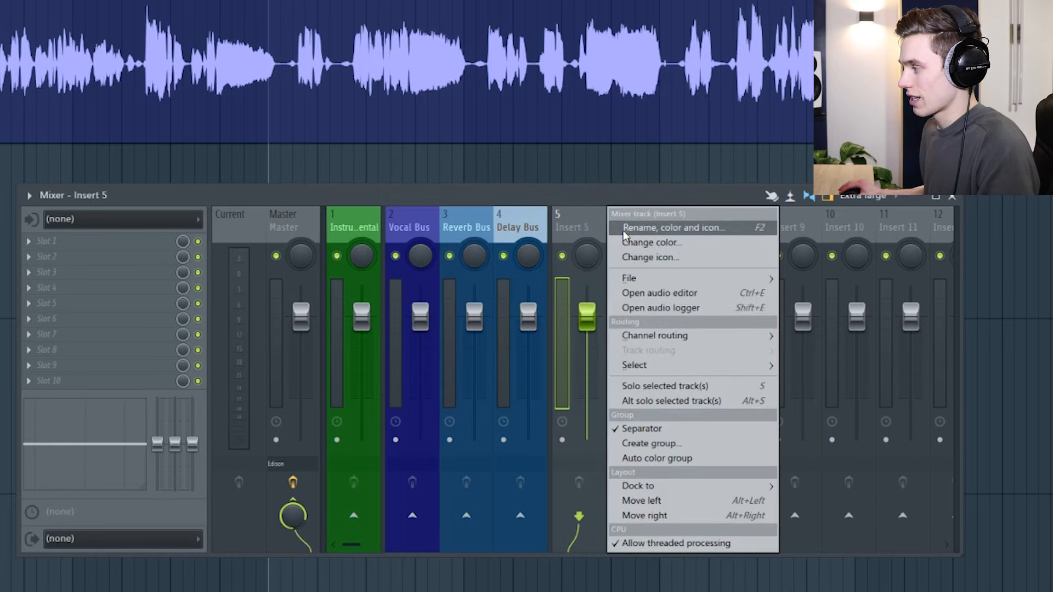
pyautogui.click(633, 227)
pyautogui.write('Vocal')
pyautogui.moveTo(634, 236)
pyautogui.click(646, 337)
pyautogui.press('Return')
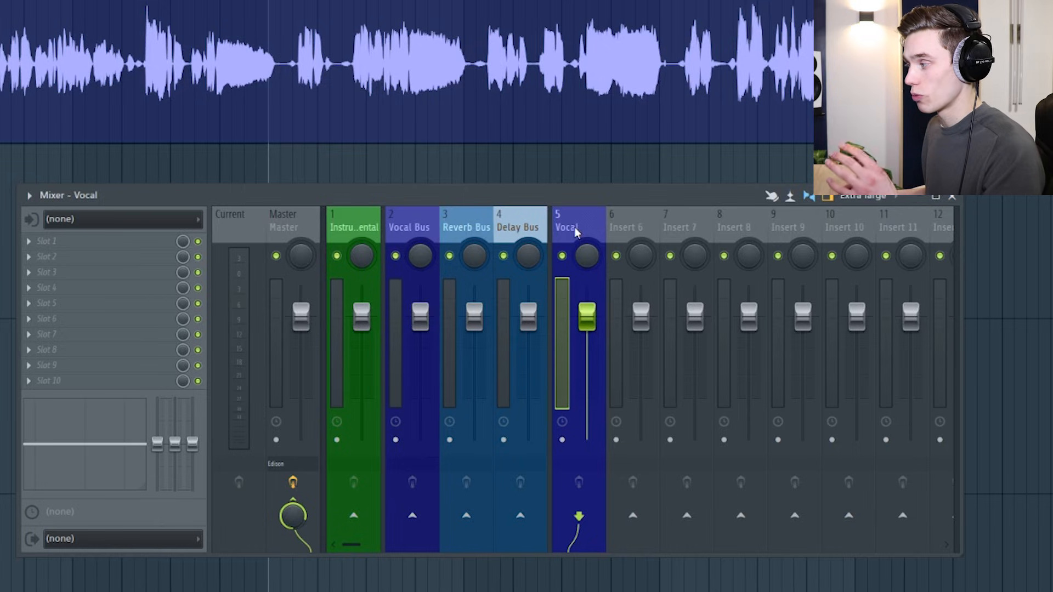
# Add a mixer separator before track 6, directly after the Vocal track.
pyautogui.click(630, 225)
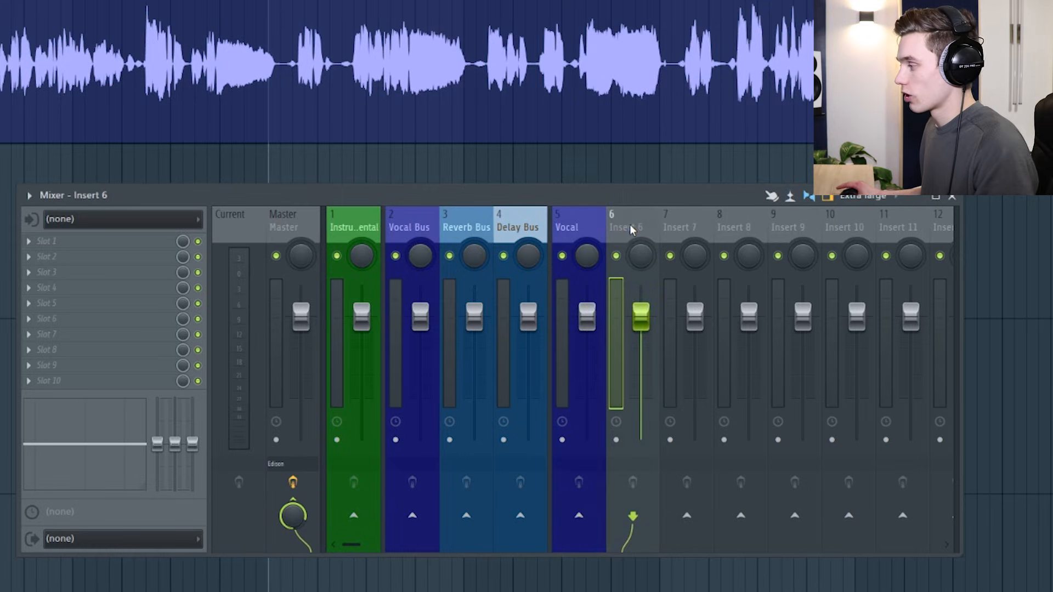
pyautogui.rightClick(629, 225)
pyautogui.click(712, 422)
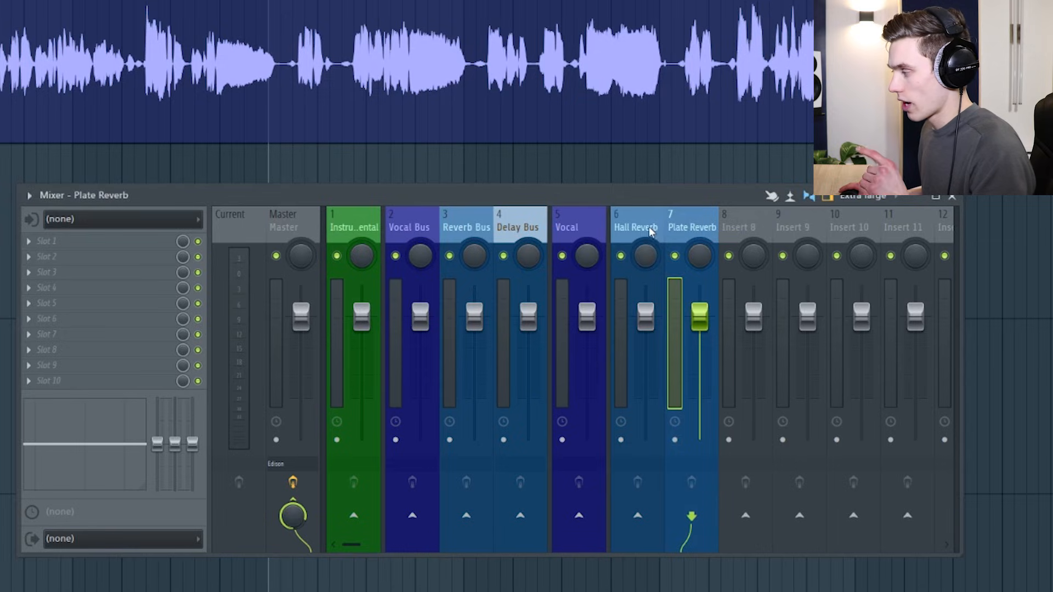
# Add a mixer separator before Insert 10 to close off the reverb and delay tracks.
pyautogui.click(641, 226)
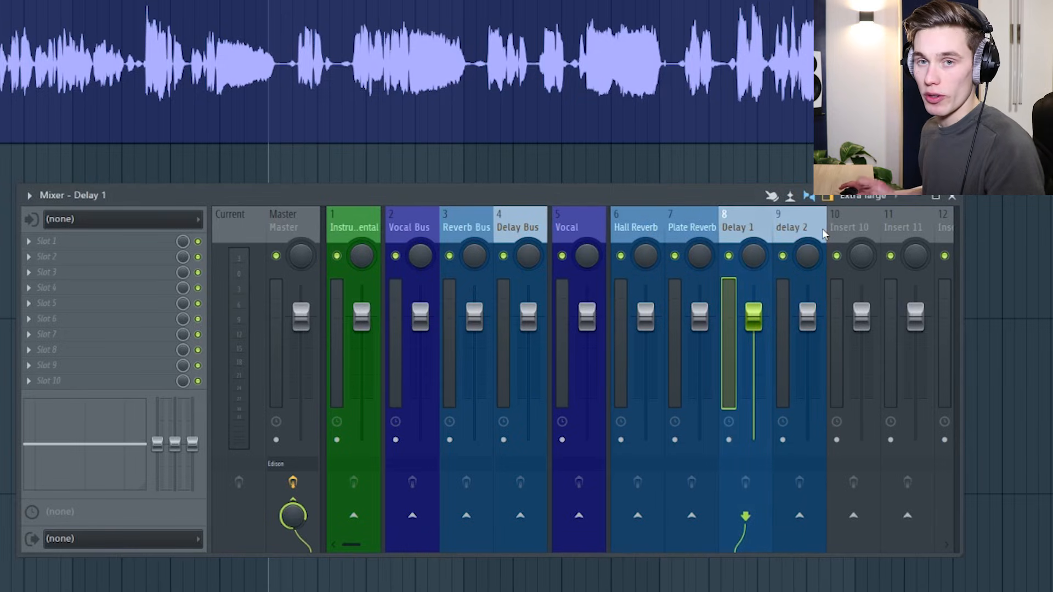
pyautogui.click(848, 219)
pyautogui.rightClick(851, 221)
pyautogui.click(957, 431)
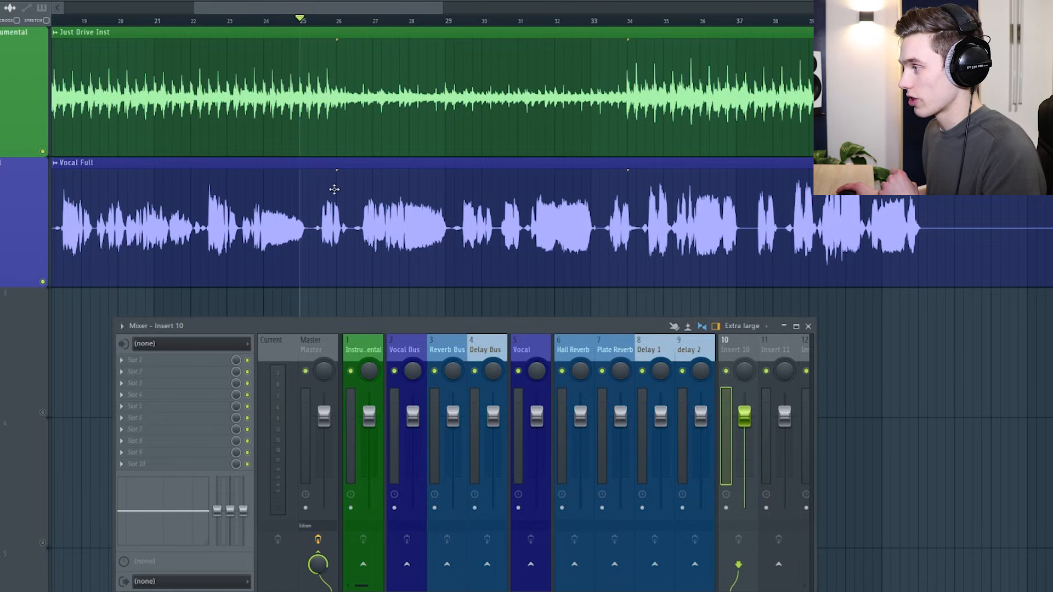
# Open the Vocal Full clip's channel settings to check its mixer track assignment, and close them again.
pyautogui.doubleClick(342, 189)
pyautogui.click(391, 53)
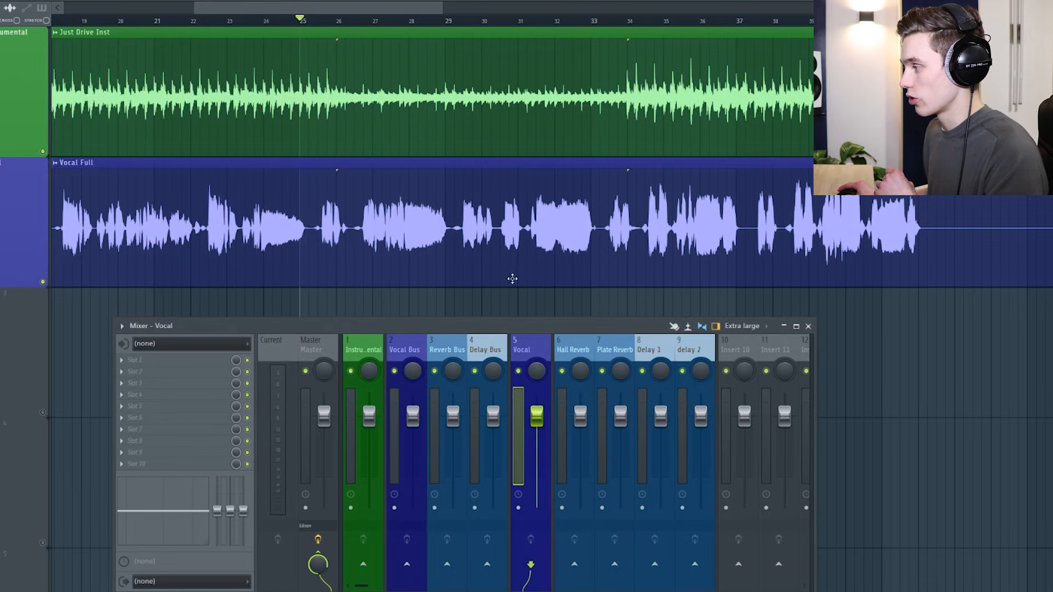
pyautogui.doubleClick(485, 222)
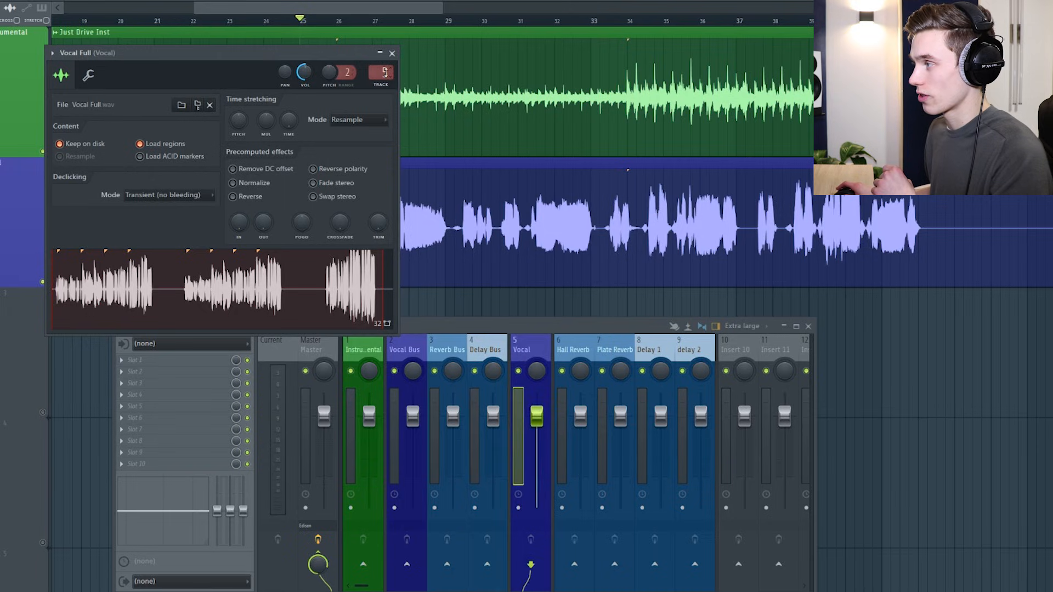
pyautogui.click(392, 53)
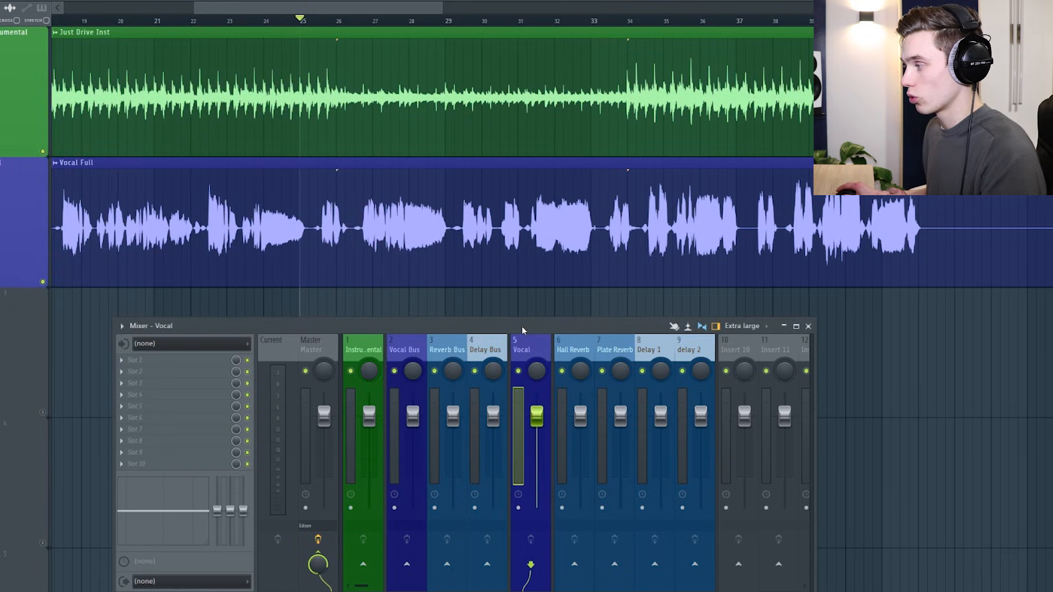
# Route the Vocal track to the Vocal Bus only and check the routing of both tracks.
pyautogui.moveTo(521, 328); pyautogui.dragTo(521, 322)
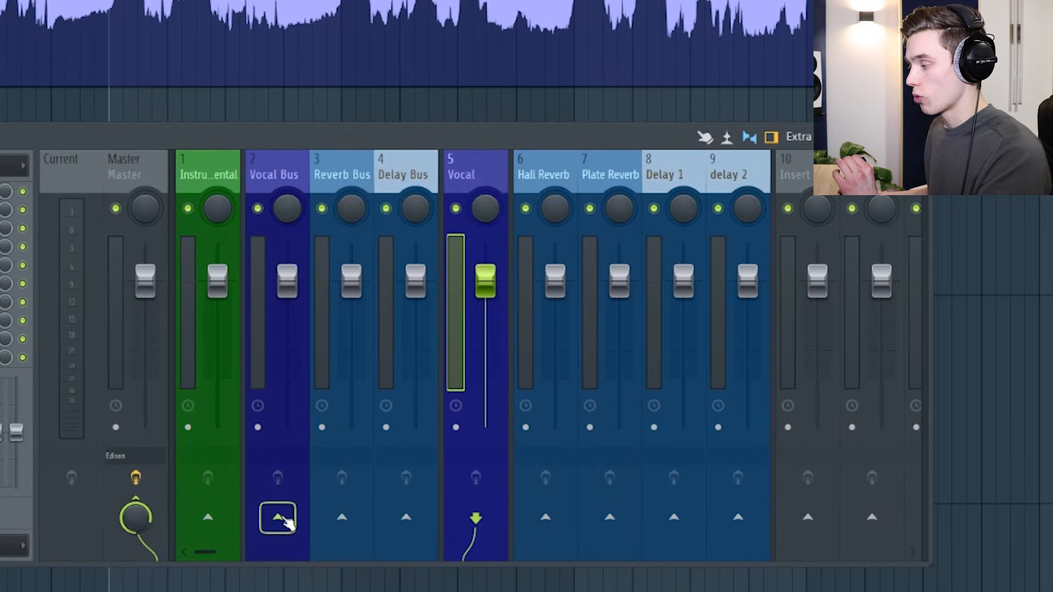
pyautogui.rightClick(280, 517)
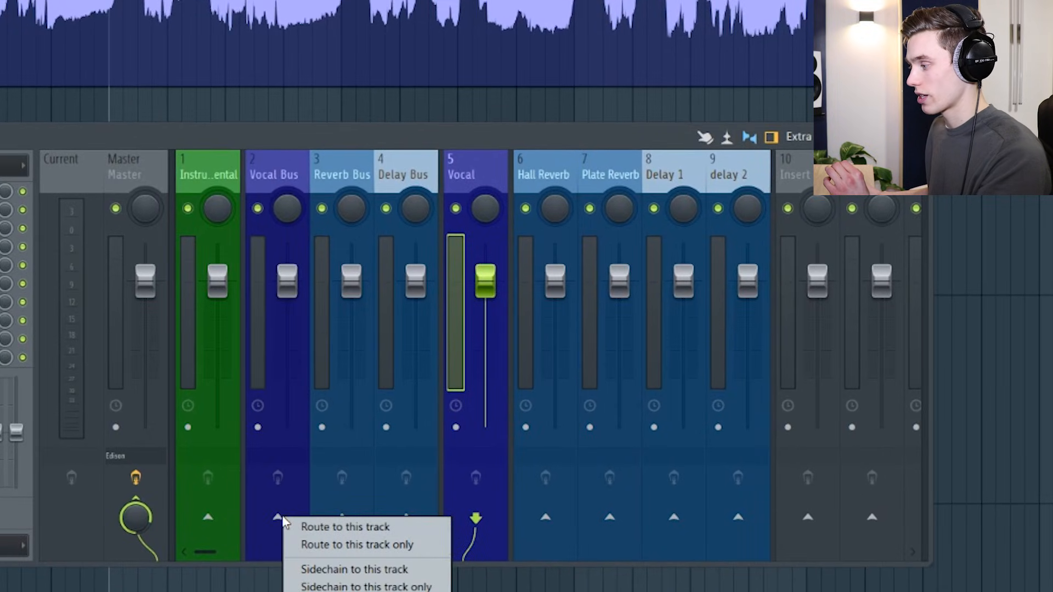
pyautogui.click(326, 543)
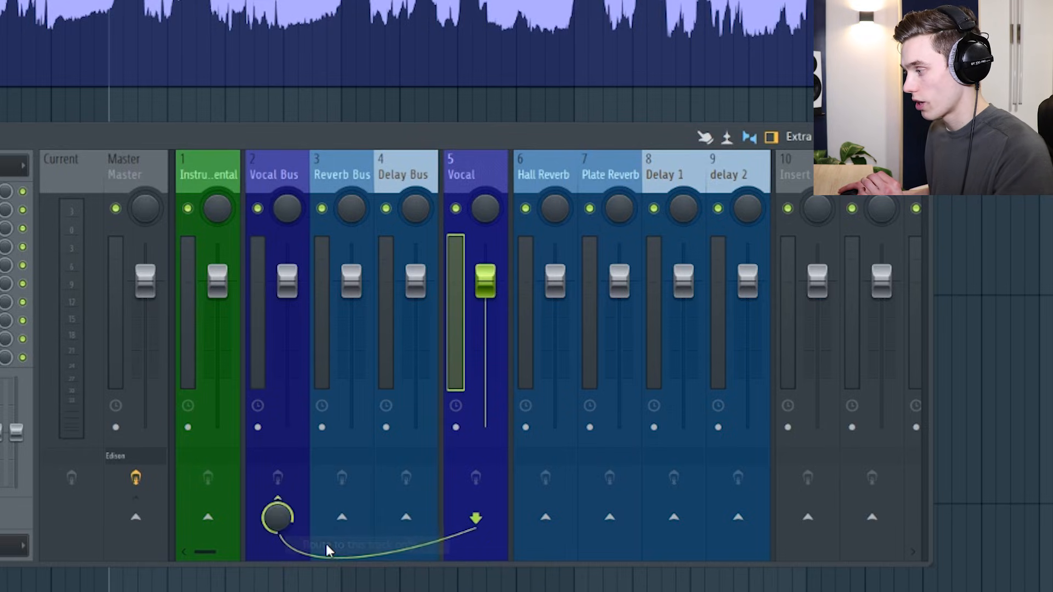
pyautogui.click(288, 164)
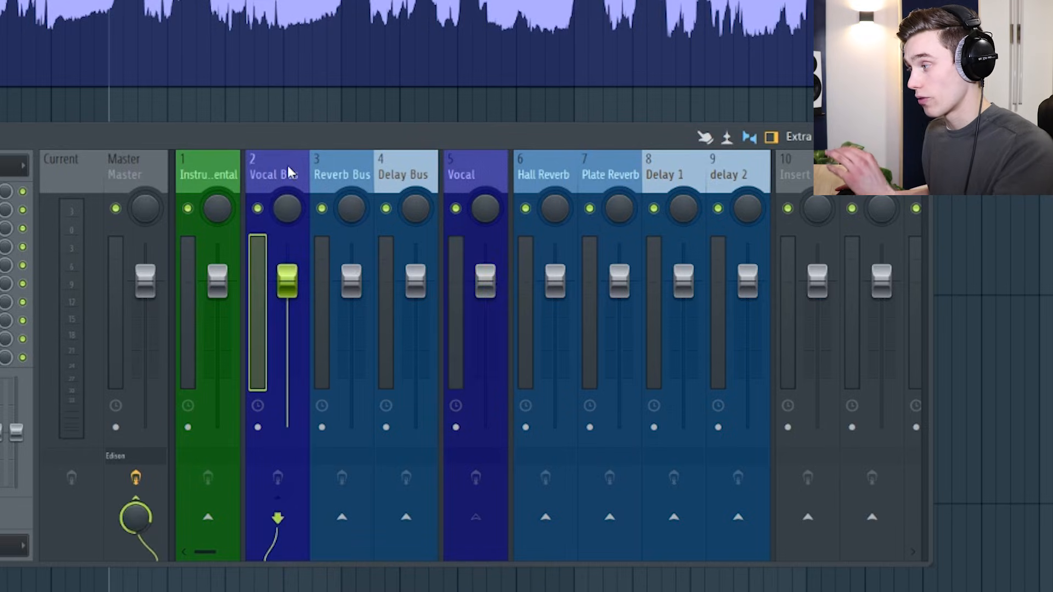
pyautogui.click(458, 167)
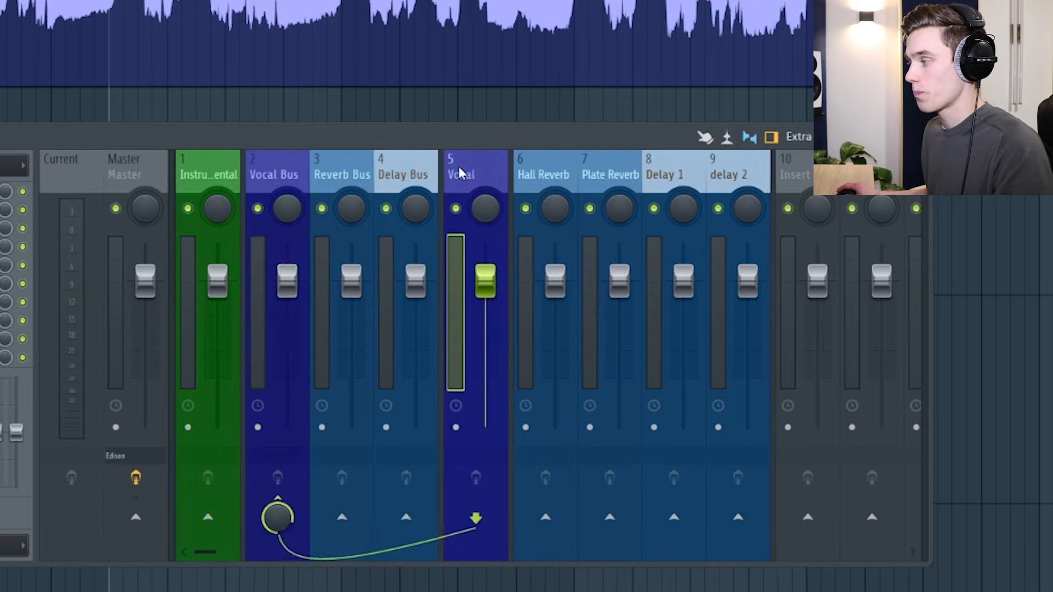
# Route the Hall Reverb and Plate Reverb tracks to the Reverb Bus only and check the bus's output routing.
pyautogui.click(544, 169)
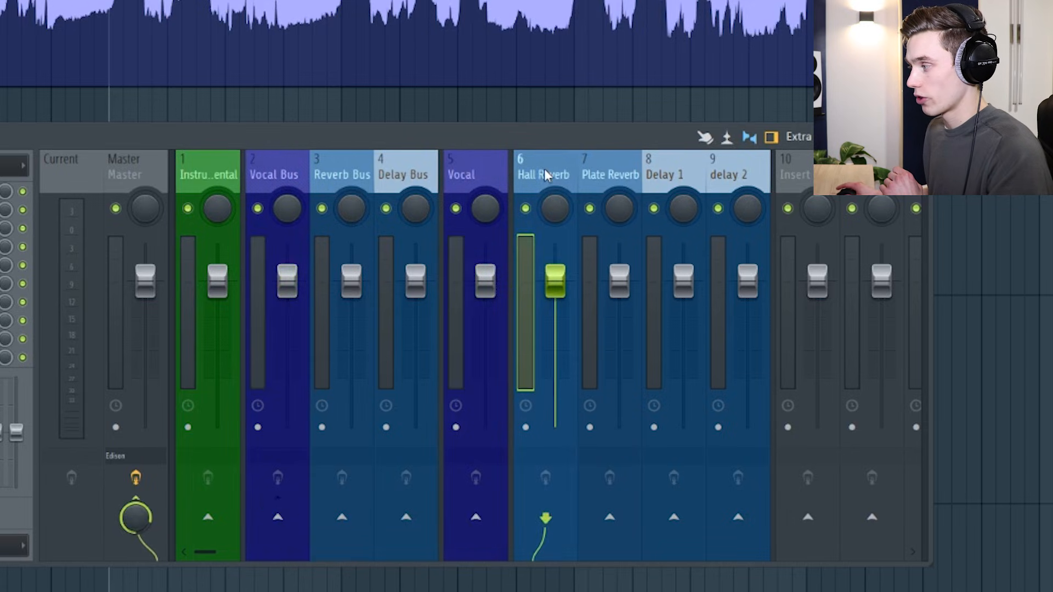
pyautogui.rightClick(340, 517)
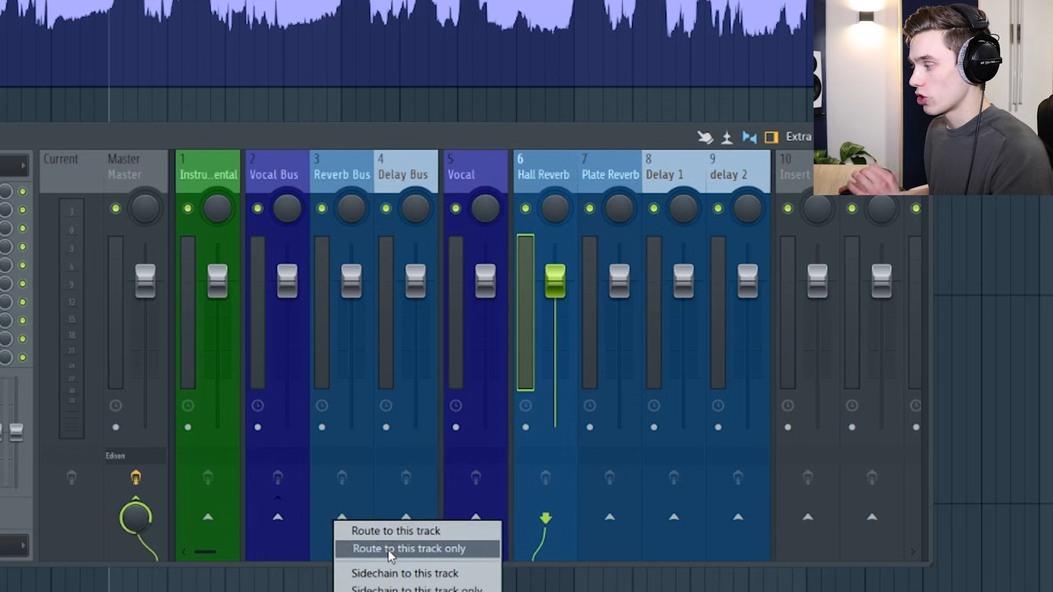
pyautogui.click(387, 550)
pyautogui.press('Right')
pyautogui.rightClick(342, 517)
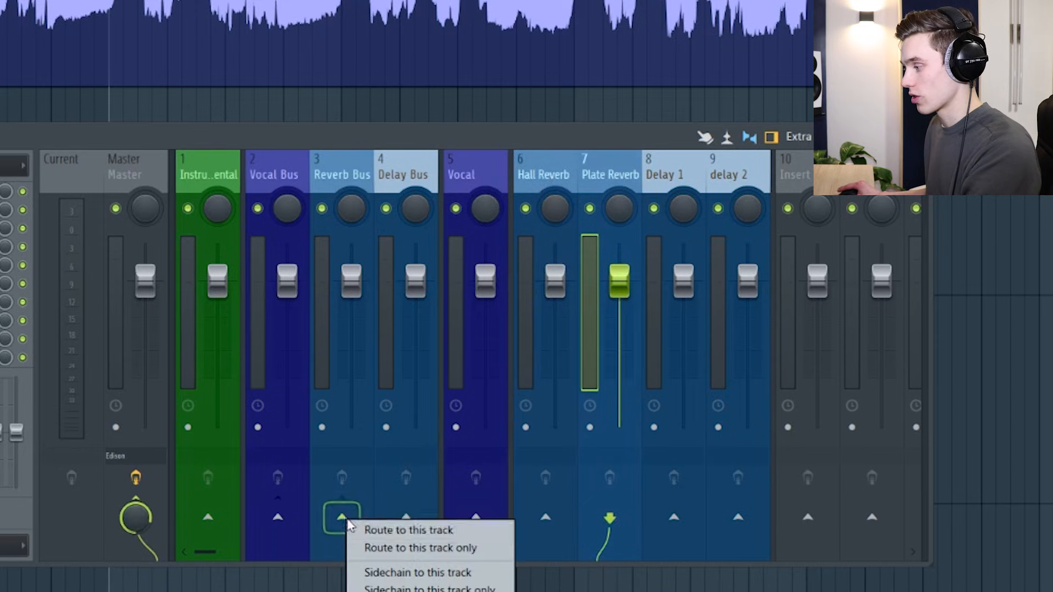
pyautogui.click(392, 549)
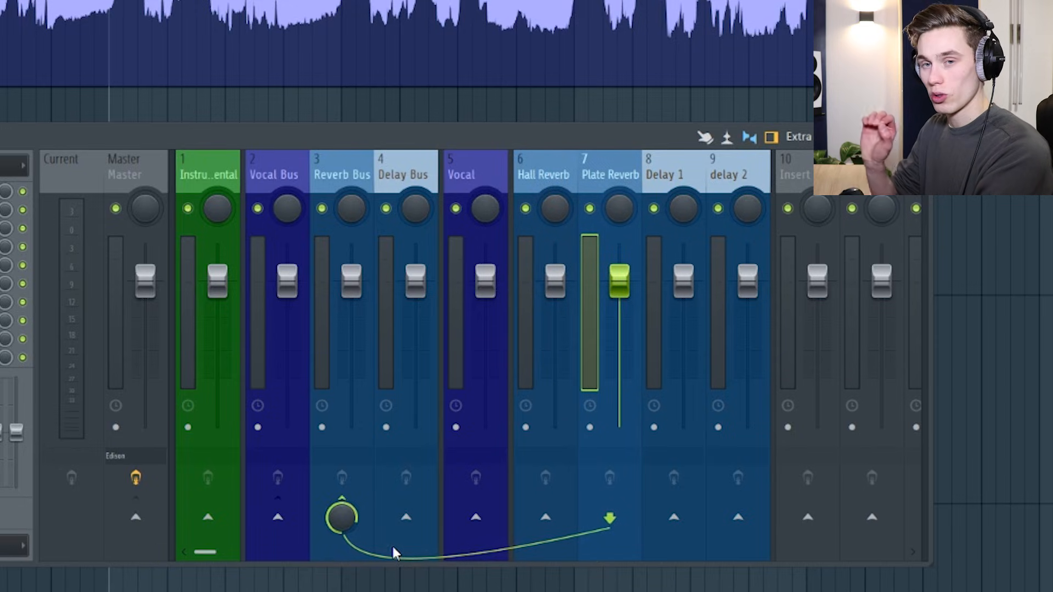
pyautogui.click(344, 168)
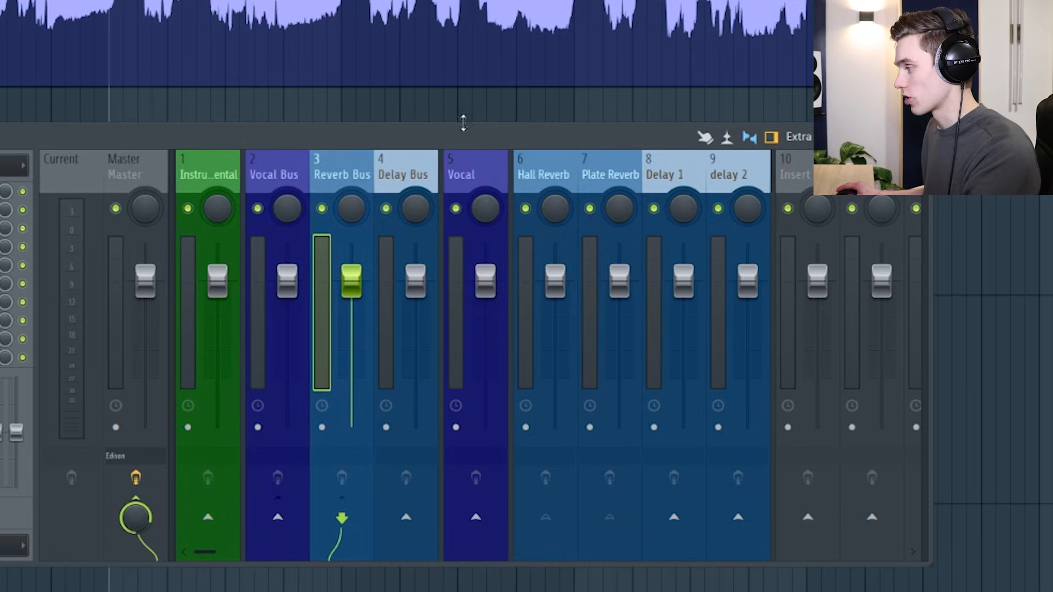
# Route the Delay 1 track to the Delay Bus.
pyautogui.click(662, 171)
pyautogui.rightClick(408, 520)
# Sidechain the Vocal track to Hall Reverb, Plate Reverb, Delay 1 and delay 2, with the Hall Reverb send level turned fully down.
pyautogui.click(461, 211)
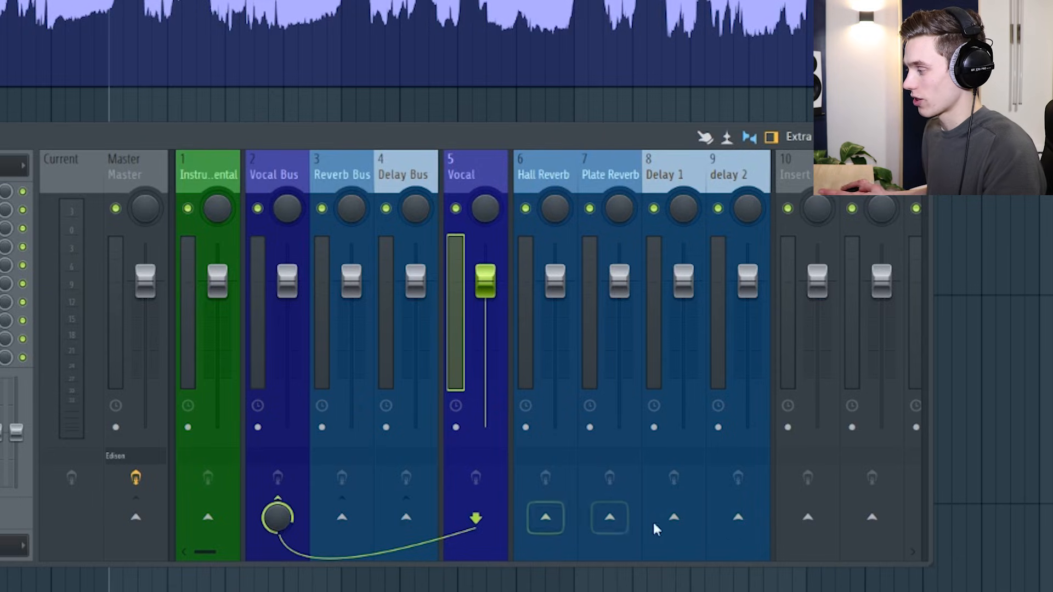
pyautogui.rightClick(547, 521)
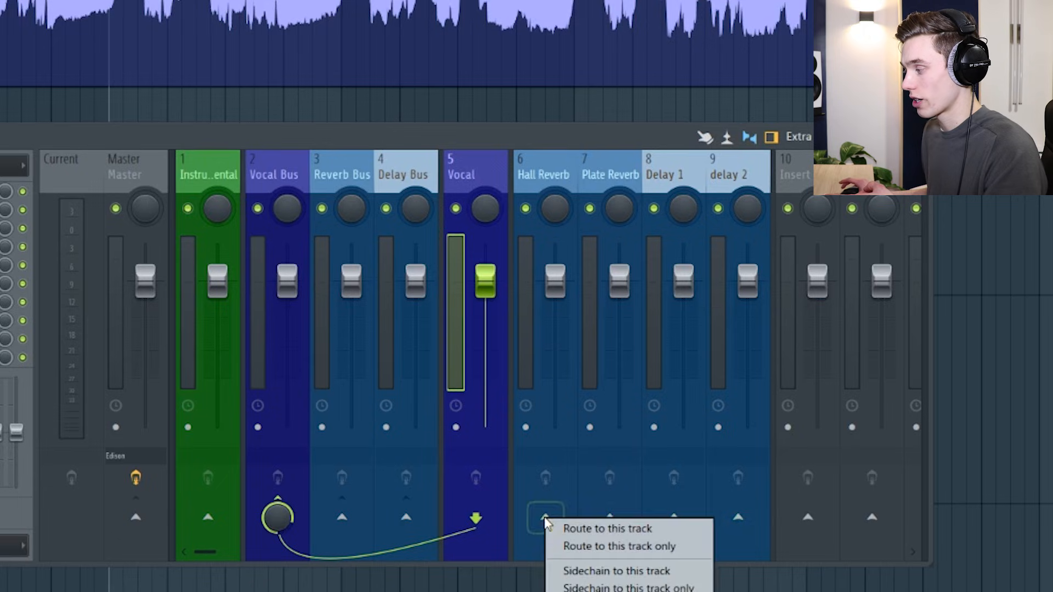
pyautogui.click(602, 573)
pyautogui.rightClick(608, 519)
pyautogui.click(640, 572)
pyautogui.click(844, 510)
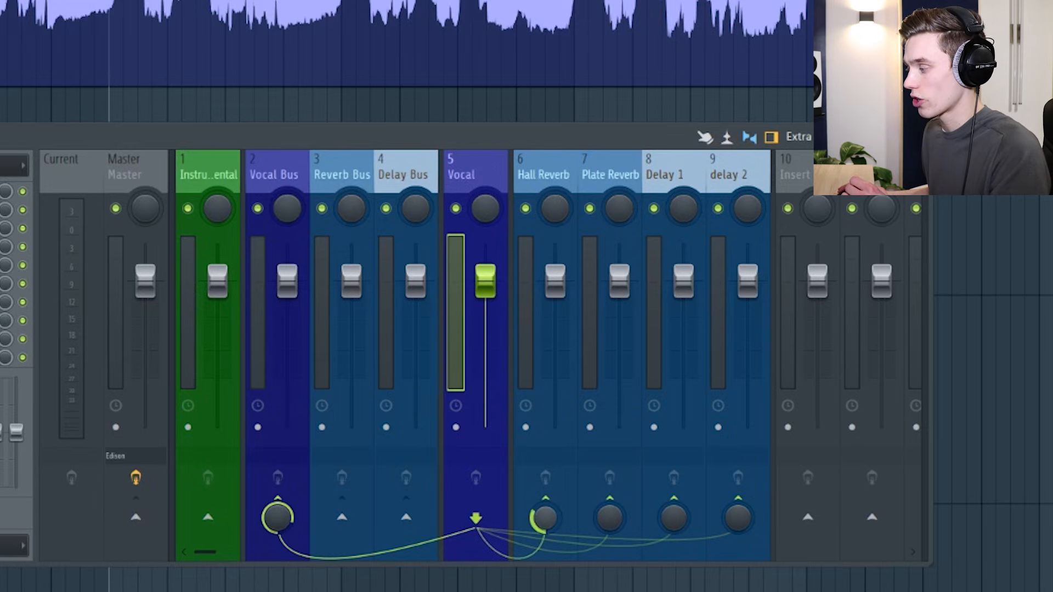
pyautogui.moveTo(547, 522); pyautogui.dragTo(547, 570)
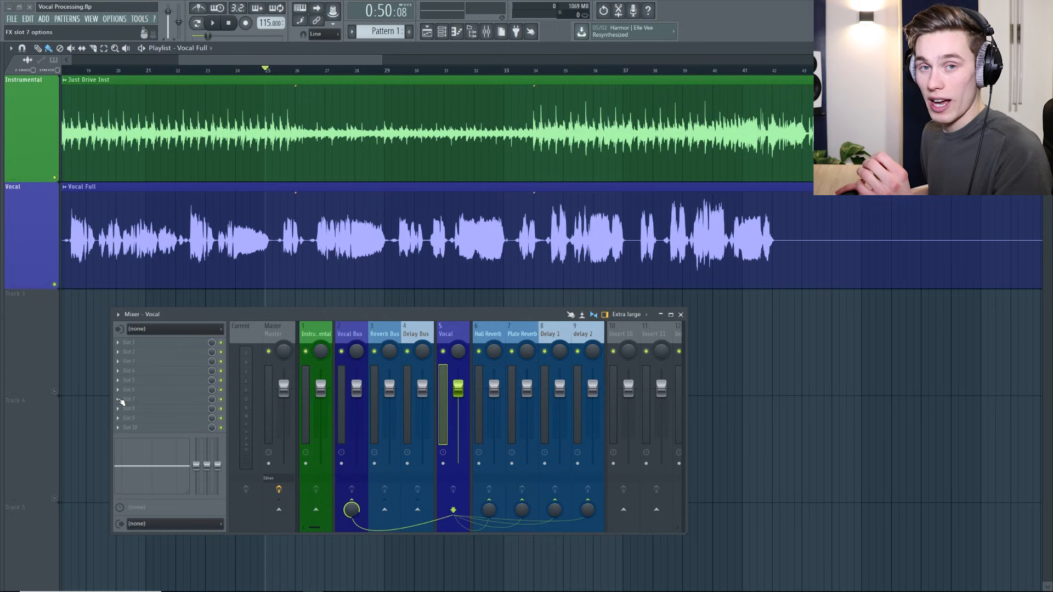
# Search the effect plugins for "send" and load Fruity Send into slot 7 of the Vocal track.
pyautogui.click(120, 400)
pyautogui.moveTo(163, 386)
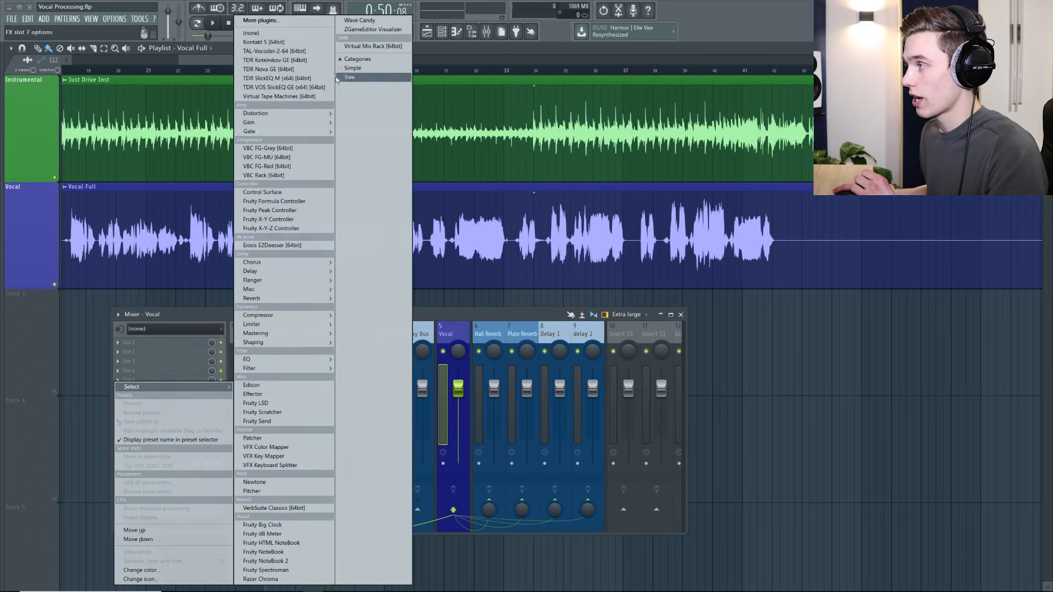
pyautogui.click(306, 22)
pyautogui.write('send')
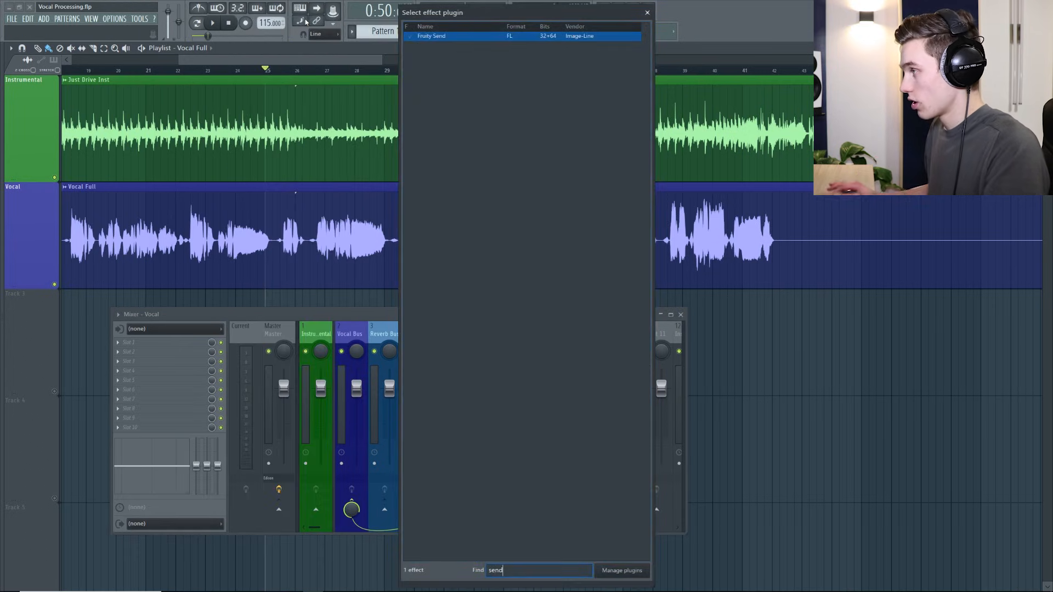
pyautogui.click(456, 32)
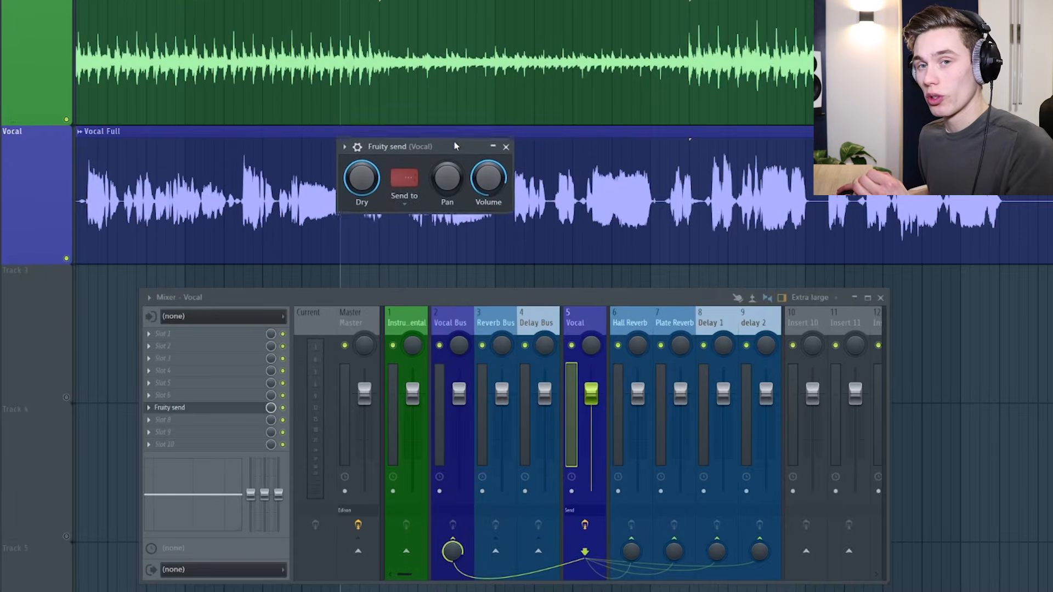
# Set the Fruity Send's destination to Hall Reverb.
pyautogui.moveTo(454, 146); pyautogui.dragTo(450, 156)
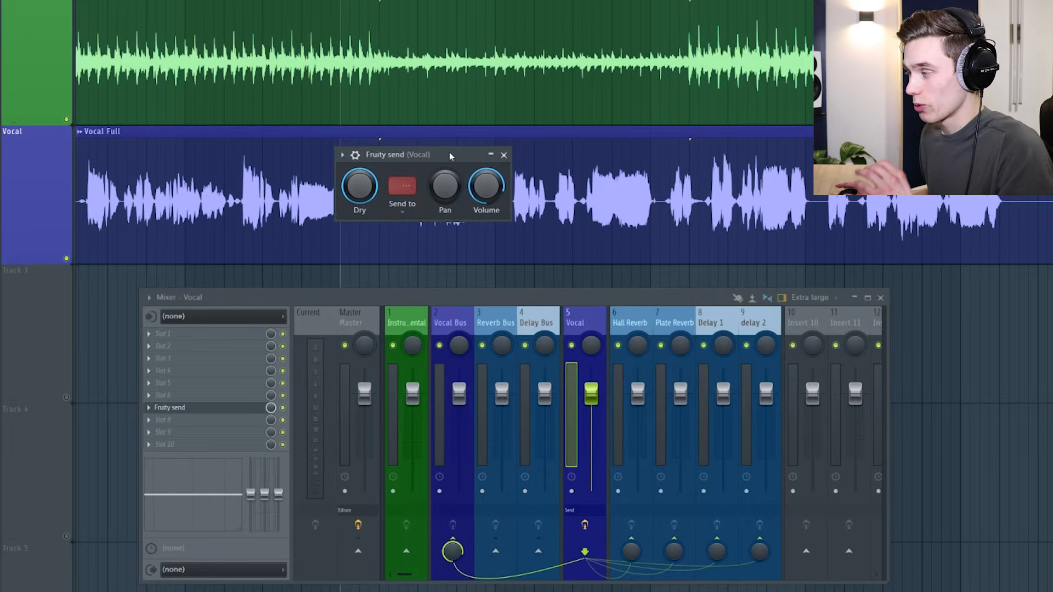
pyautogui.click(404, 185)
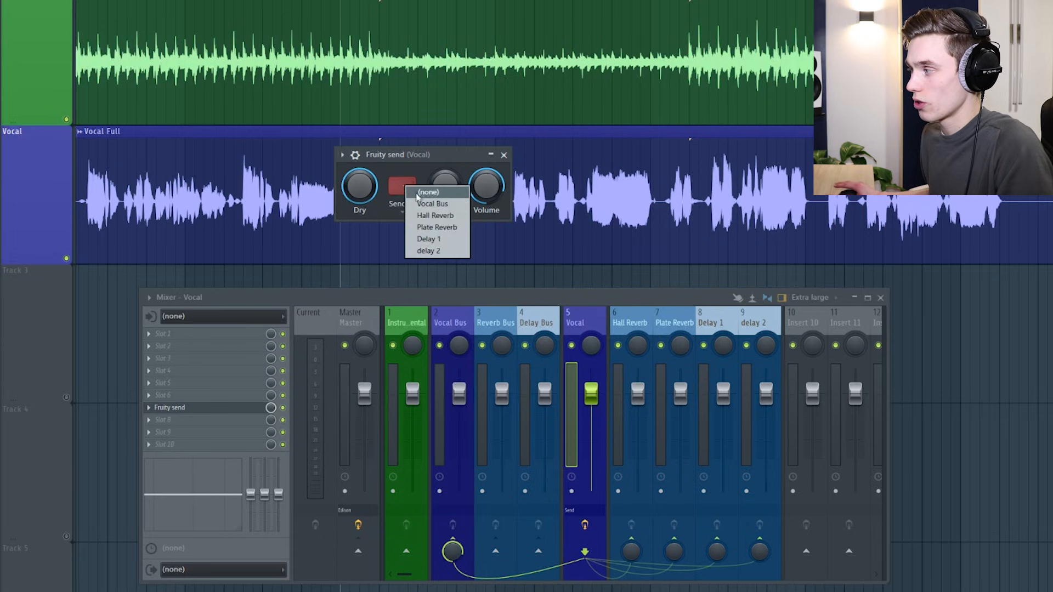
pyautogui.click(433, 216)
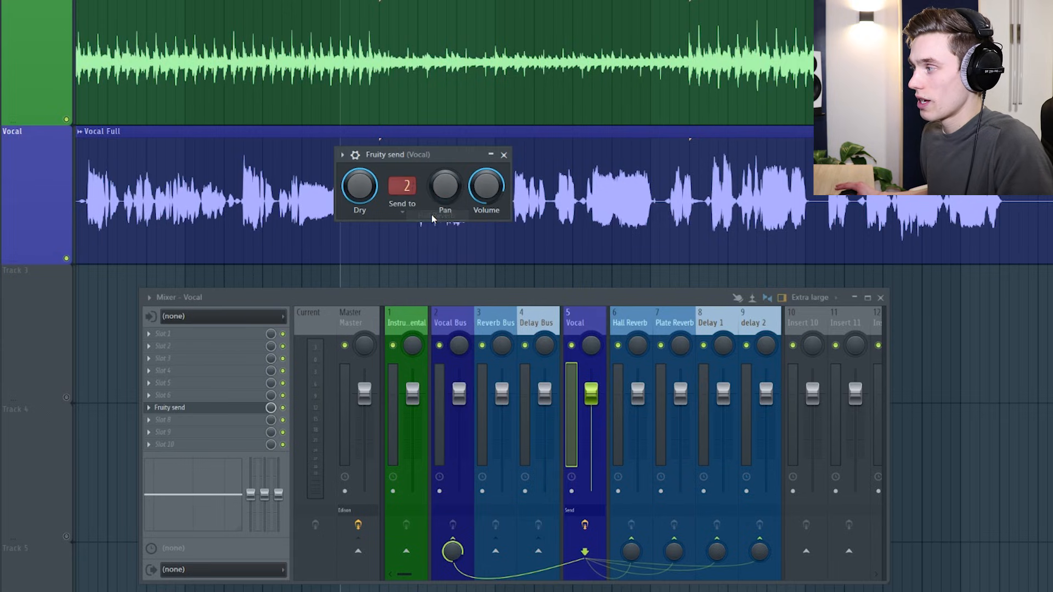
# Mute and unmute the Vocal track.
pyautogui.moveTo(470, 155); pyautogui.dragTo(394, 135)
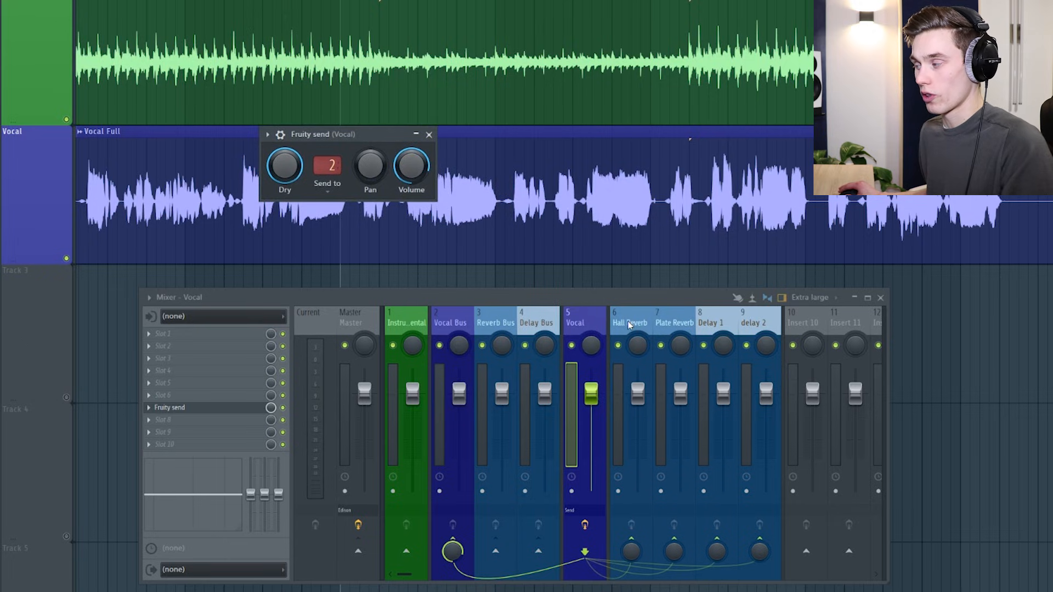
pyautogui.click(572, 346)
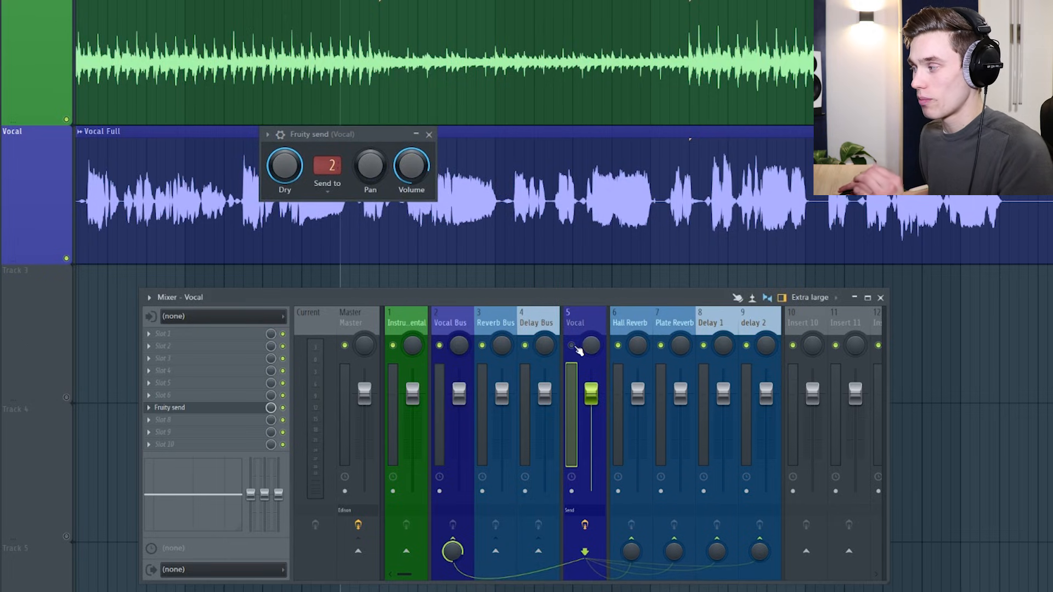
pyautogui.click(572, 346)
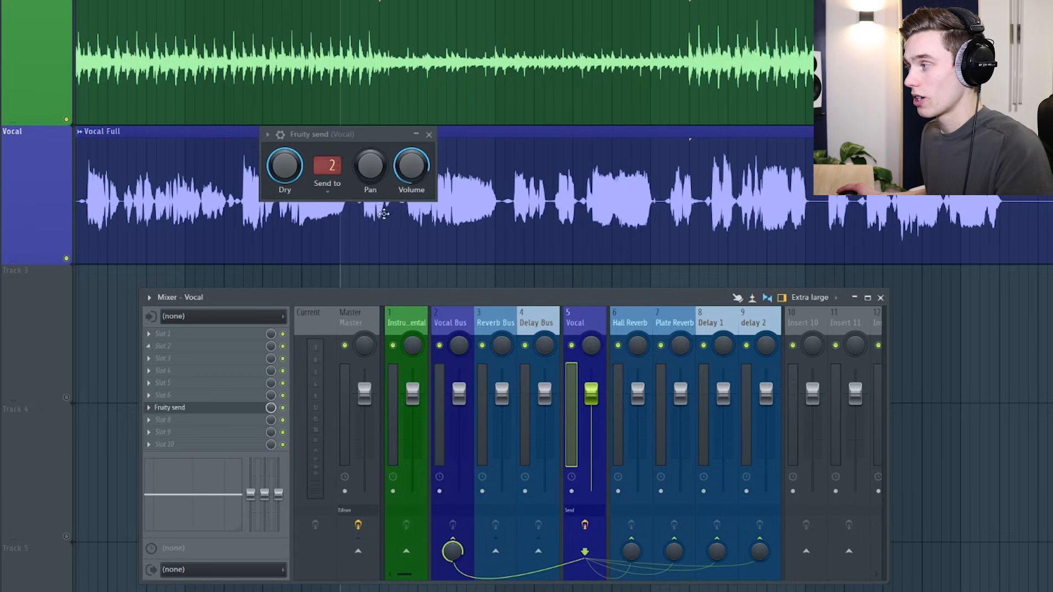
# Close the Fruity Send window and rename the effect in the Vocal track's slot 7 as "Fruity send(Hall Reverb)".
pyautogui.click(429, 135)
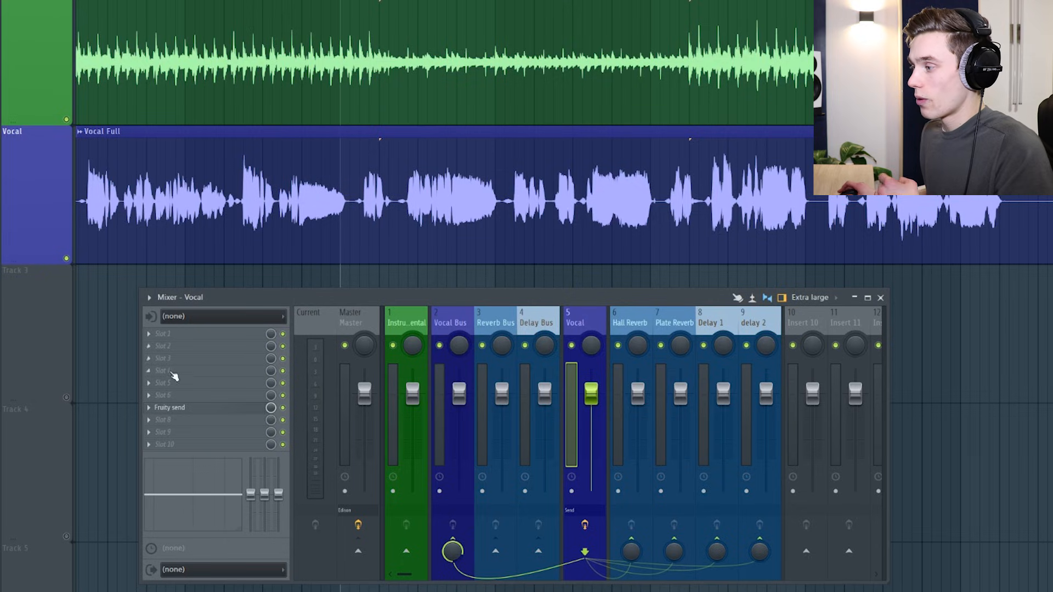
pyautogui.middleClick(173, 410)
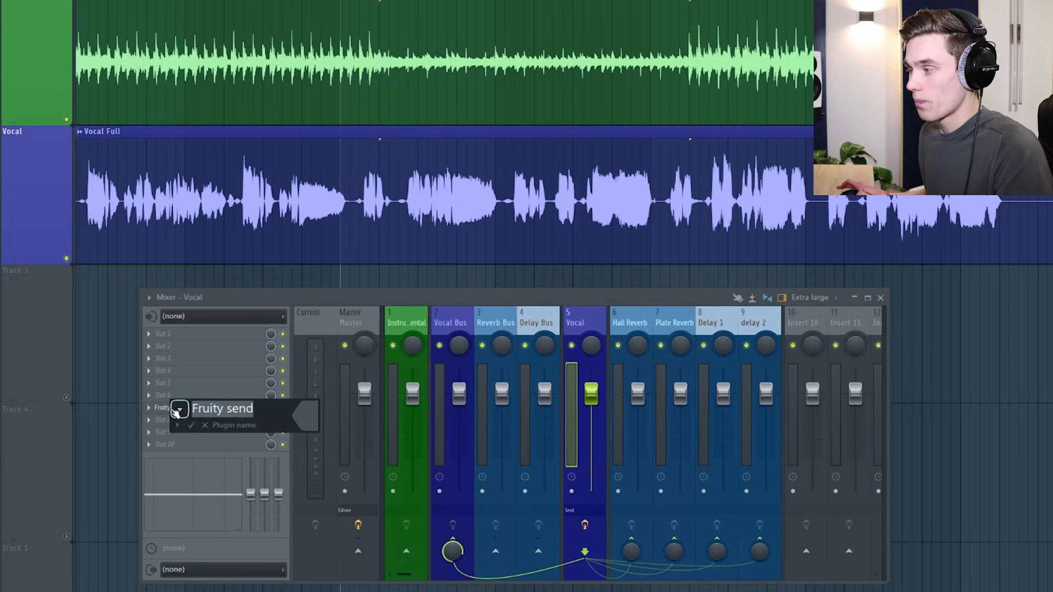
pyautogui.click(265, 411)
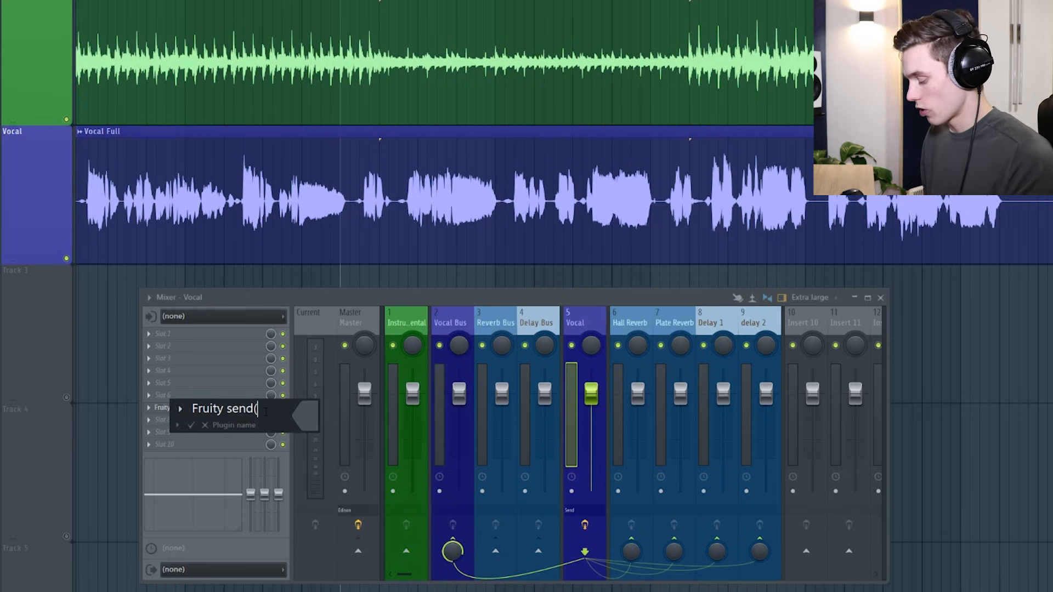
pyautogui.write('(Hall Reverb)')
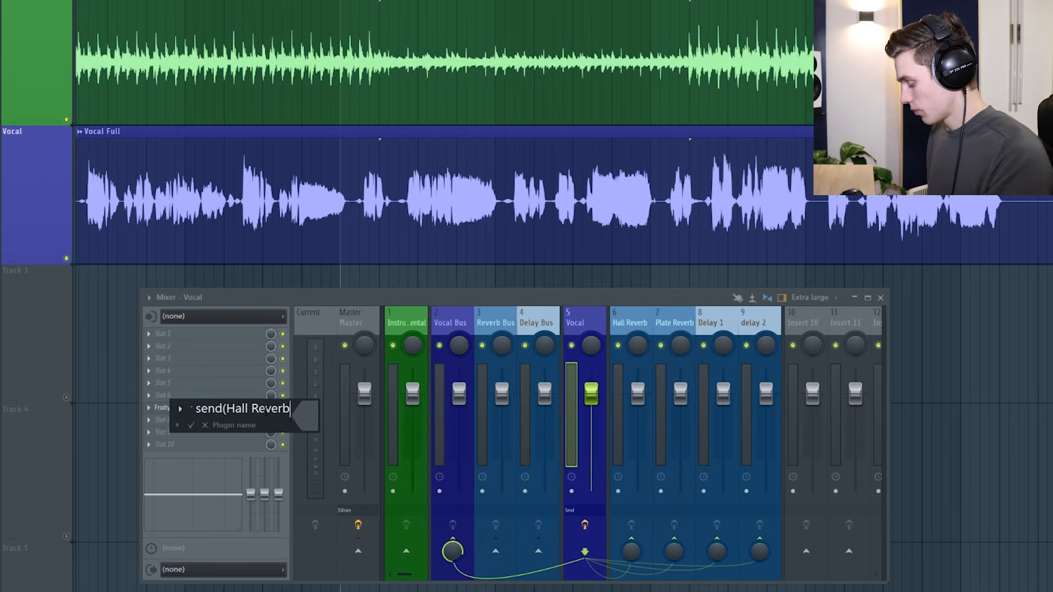
pyautogui.press('Return')
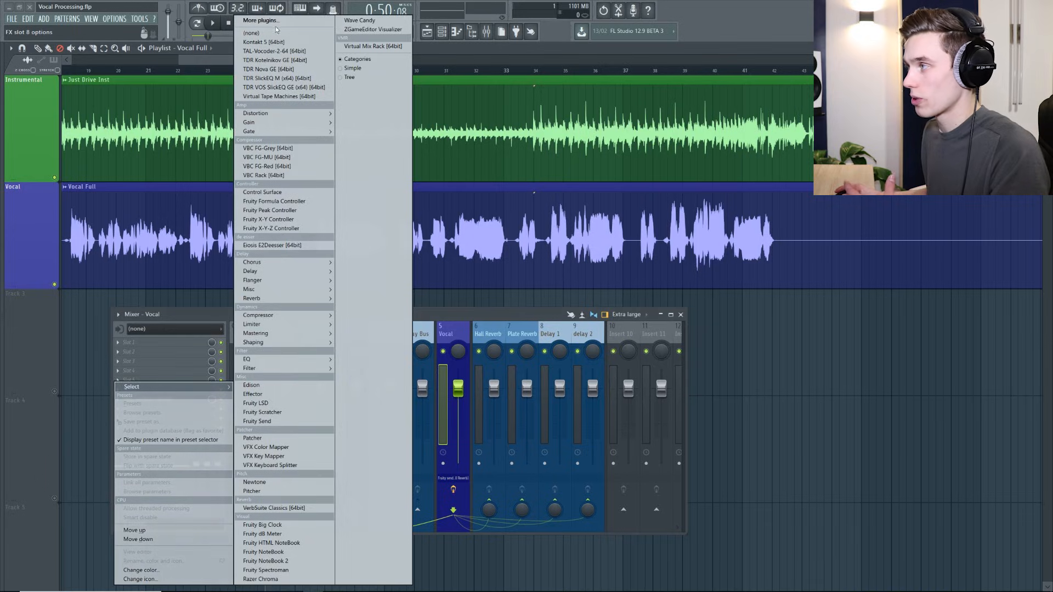
# Search the effect plugins for "send", load a second Fruity Send on the Vocal track, and set its destination to Plate Reverb.
pyautogui.click(275, 22)
pyautogui.write('send')
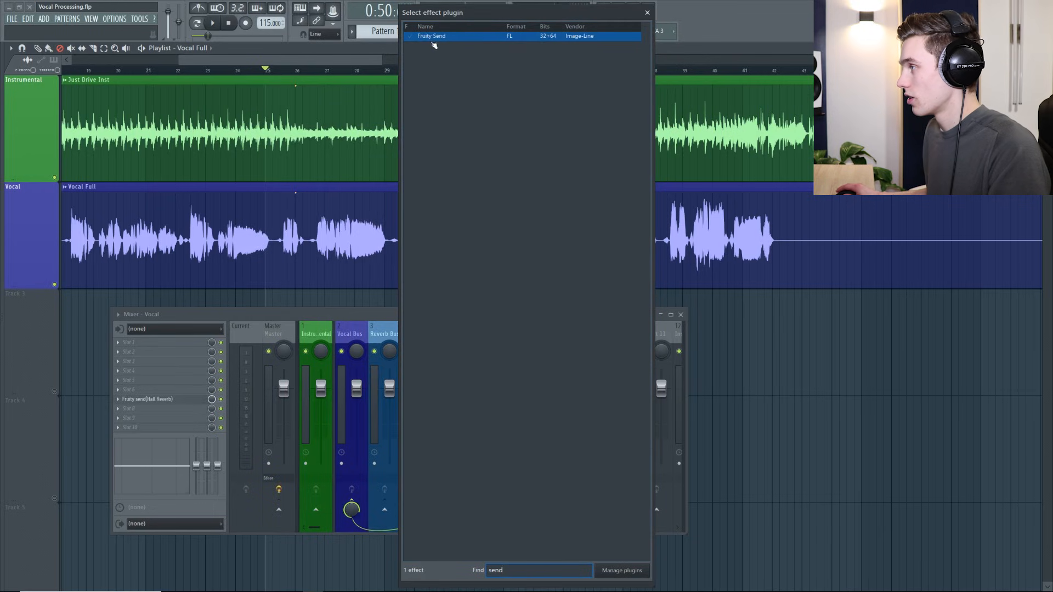
pyautogui.doubleClick(443, 38)
pyautogui.click(94, 108)
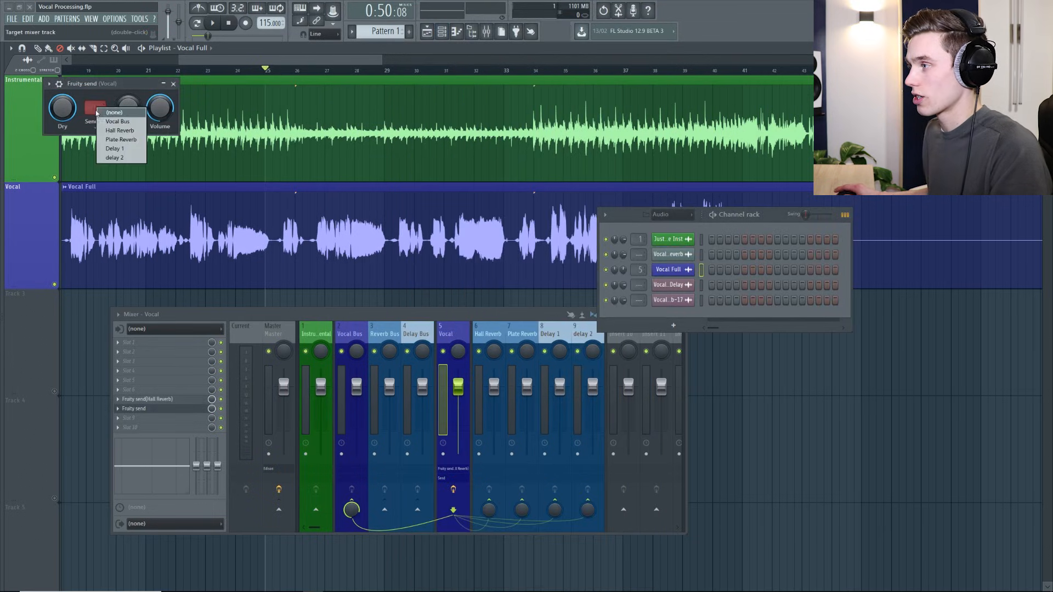
pyautogui.click(119, 139)
pyautogui.click(174, 84)
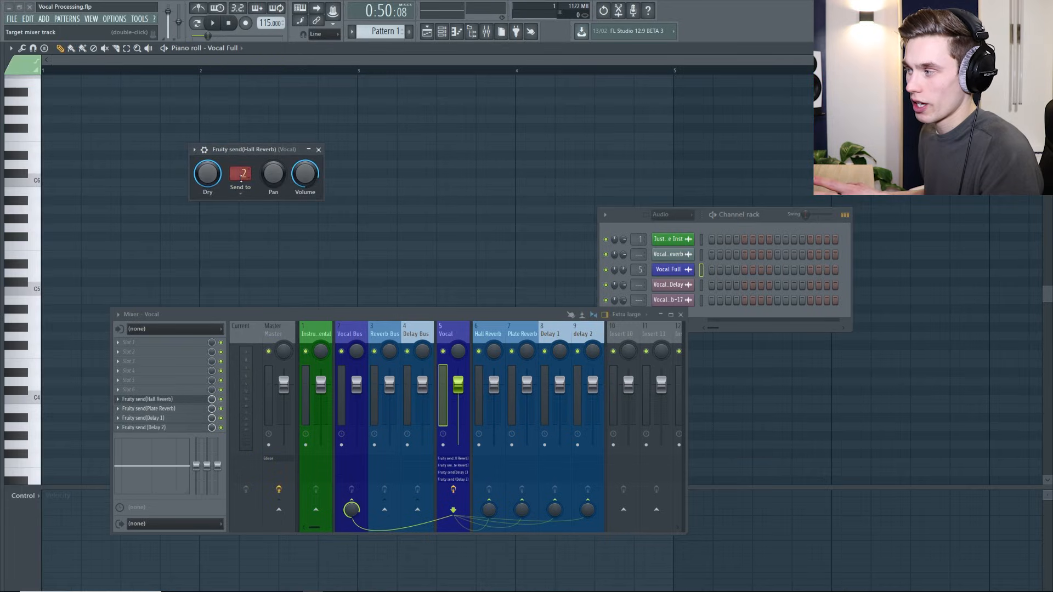
# Reselect Hall Reverb as the destination of Fruity send(Hall Reverb) and close its window.
pyautogui.doubleClick(244, 173)
pyautogui.doubleClick(241, 171)
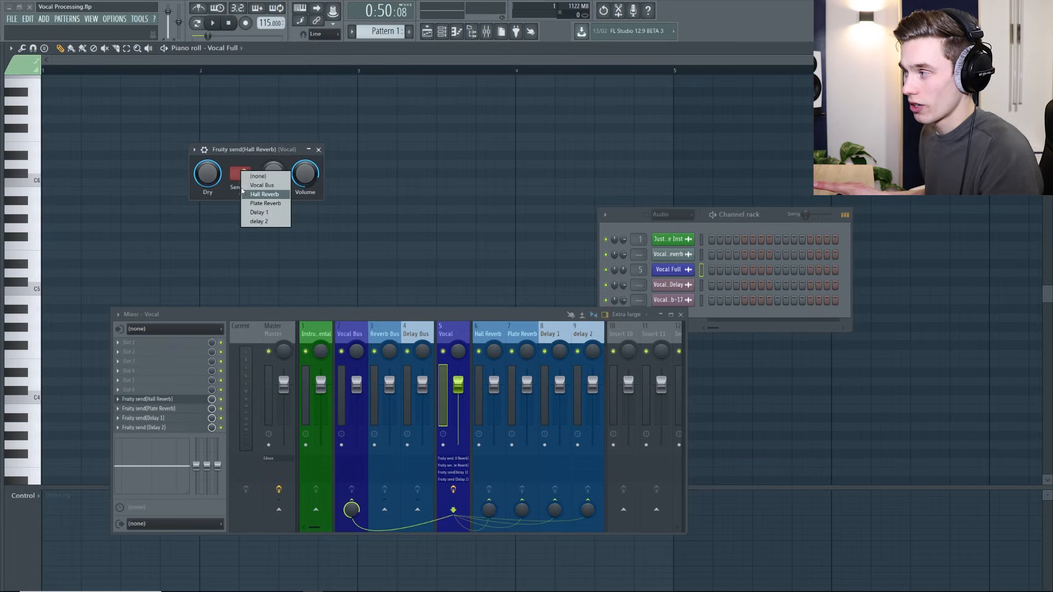
pyautogui.click(238, 194)
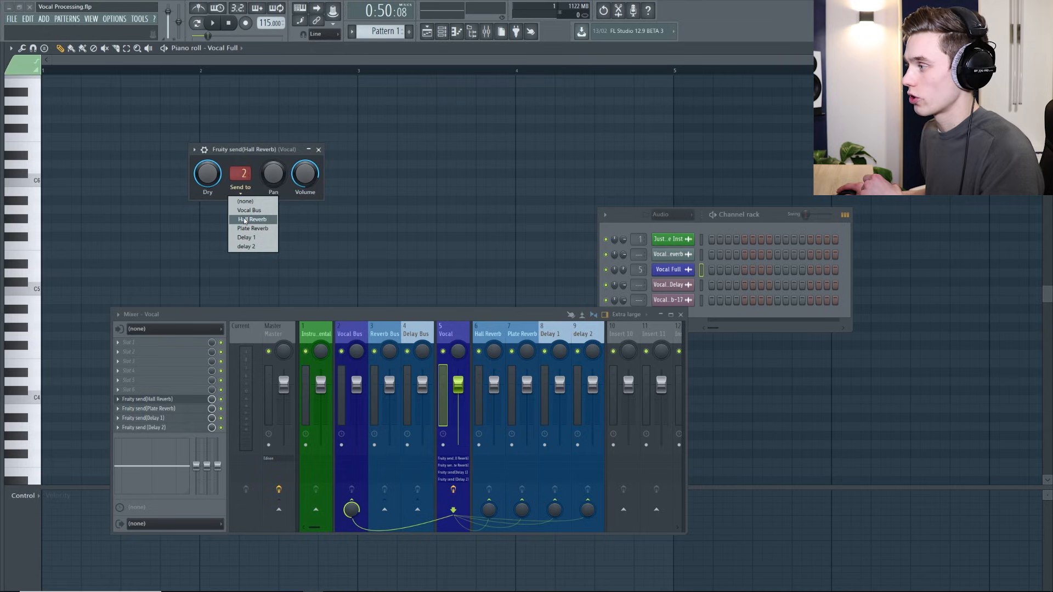
pyautogui.click(245, 221)
pyautogui.click(318, 149)
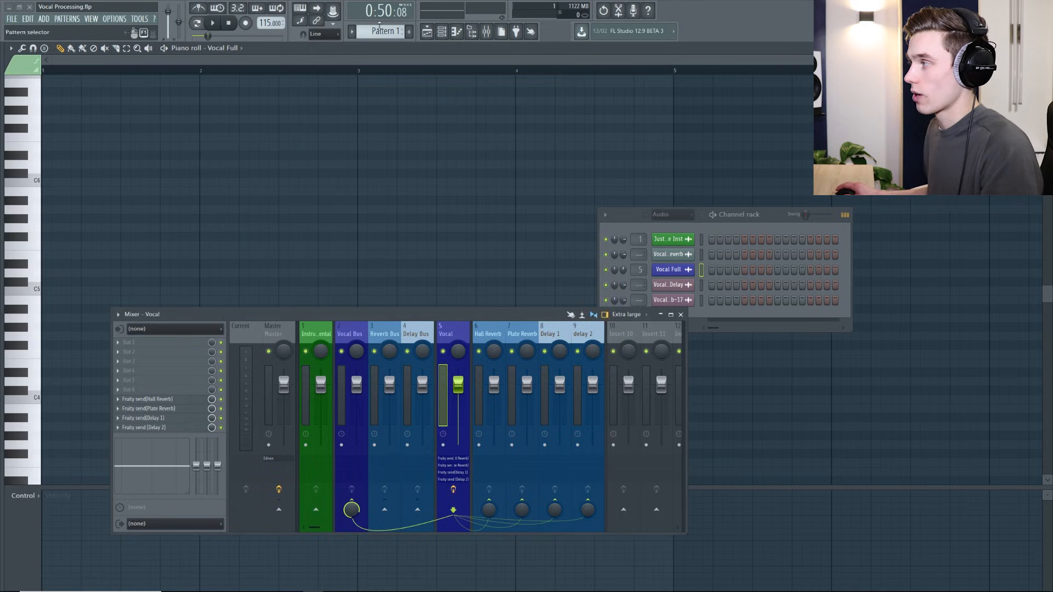
# Return to the playlist and play the vocal from about bar 26, then stop playback.
pyautogui.click(427, 31)
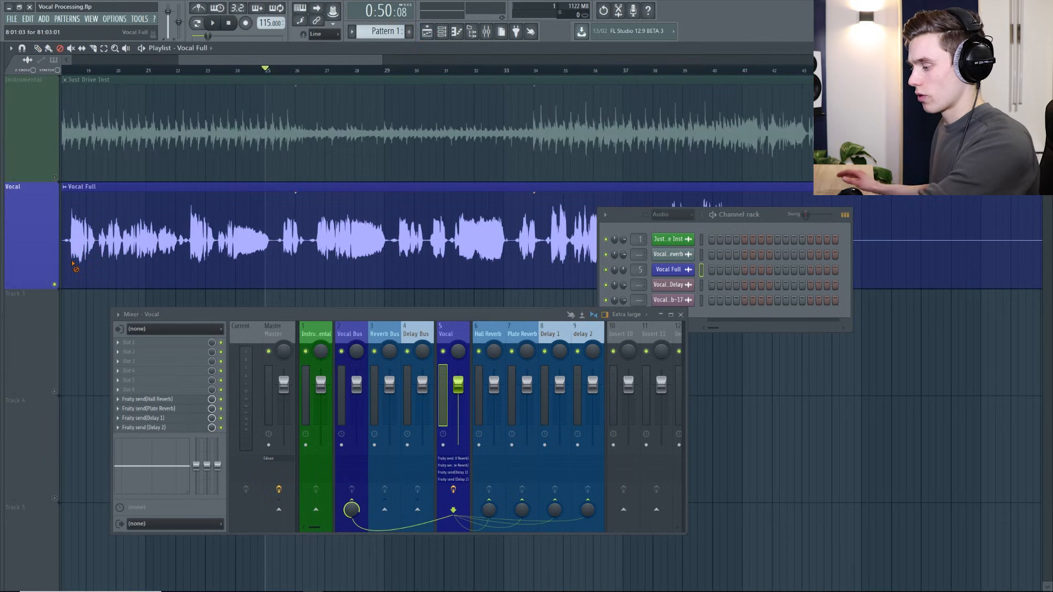
pyautogui.click(301, 70)
pyautogui.press('space')
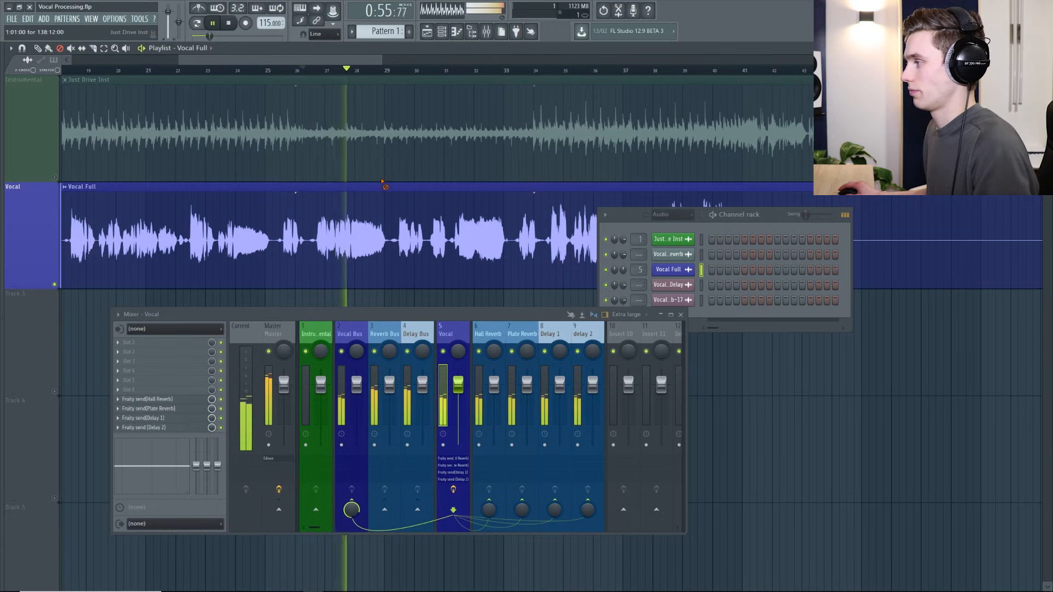
pyautogui.press('space')
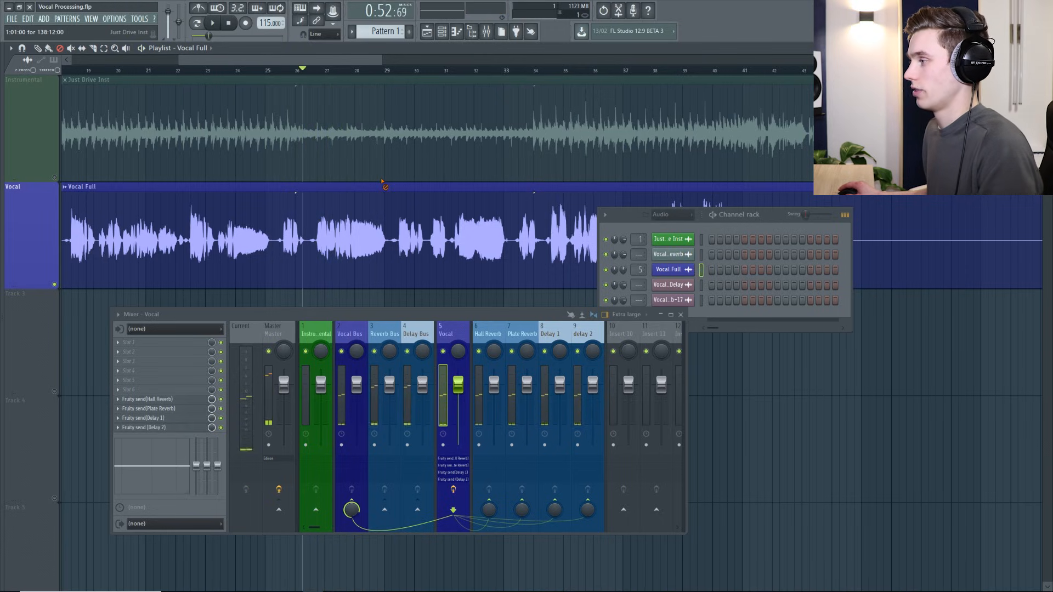
# Mute the Plate Reverb, Delay 1 and delay 2 mixer tracks.
pyautogui.click(480, 332)
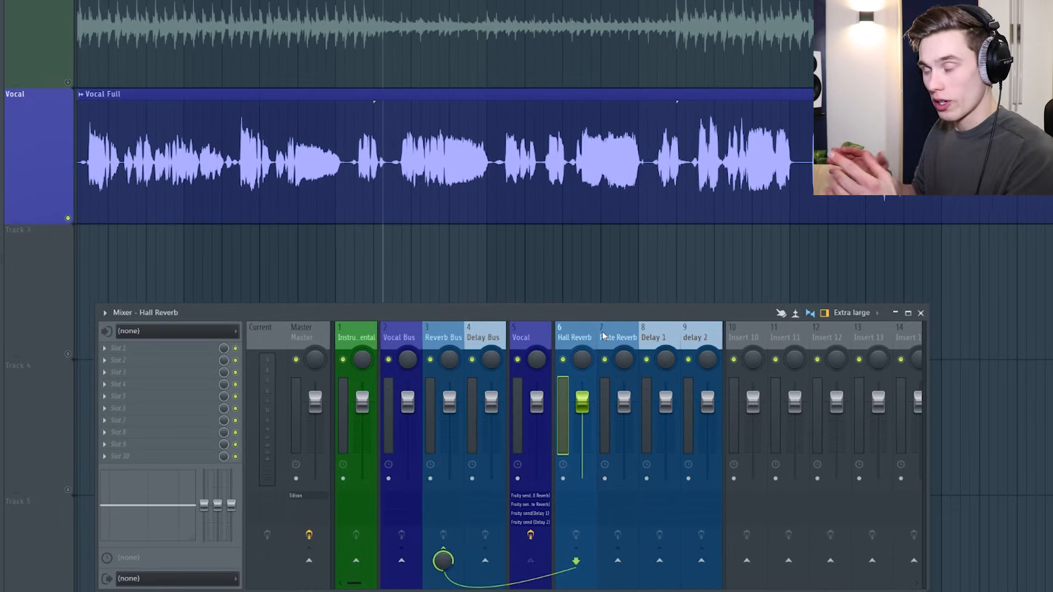
pyautogui.moveTo(795, 337); pyautogui.dragTo(574, 337)
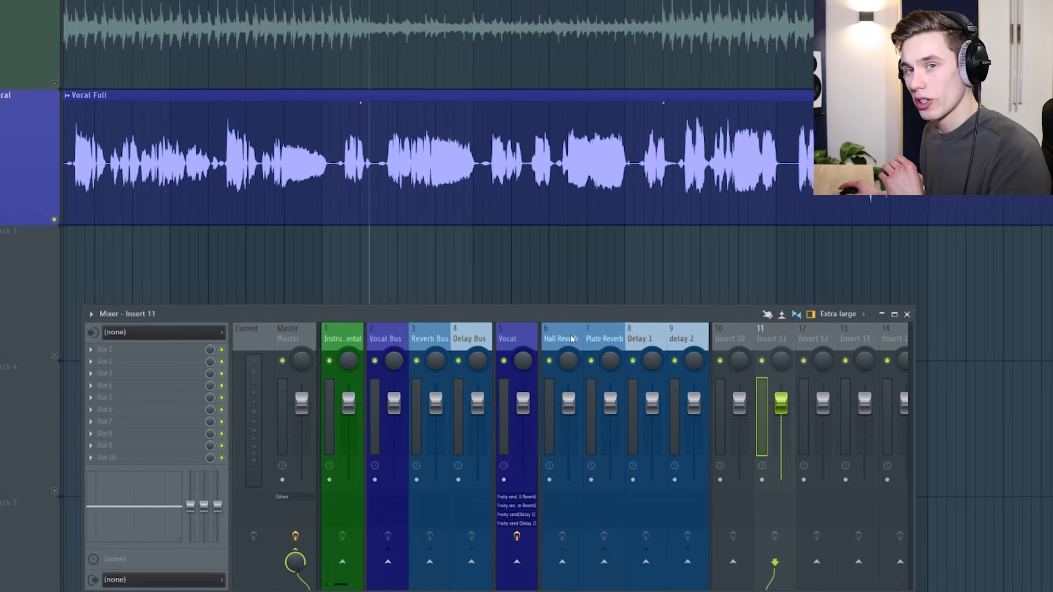
pyautogui.click(578, 361)
pyautogui.click(619, 361)
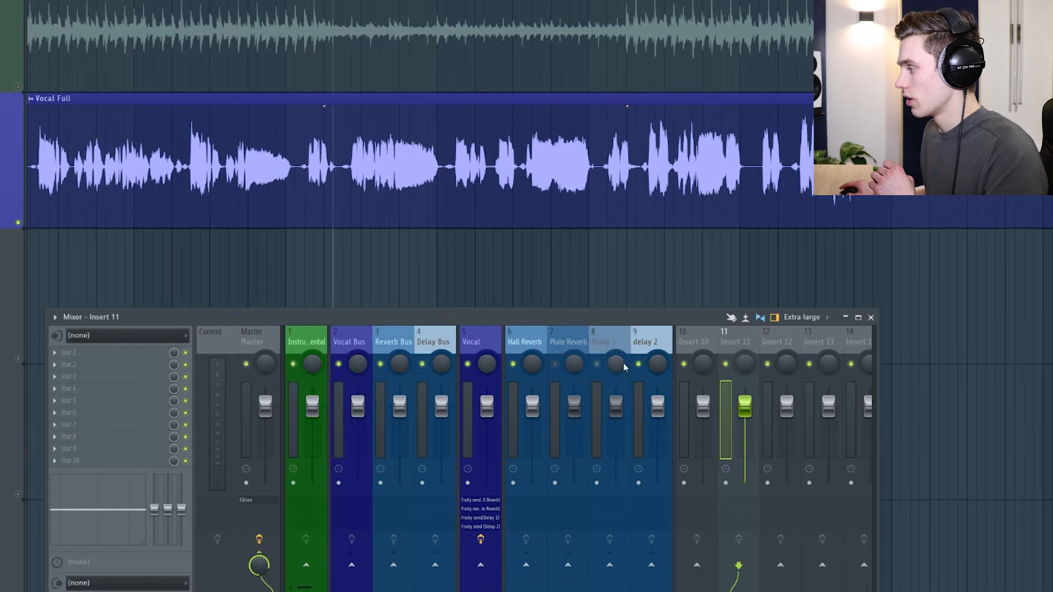
pyautogui.click(661, 361)
# Load Fruity Reeverb 2 into slot 1 of the Hall Reverb track.
pyautogui.click(482, 337)
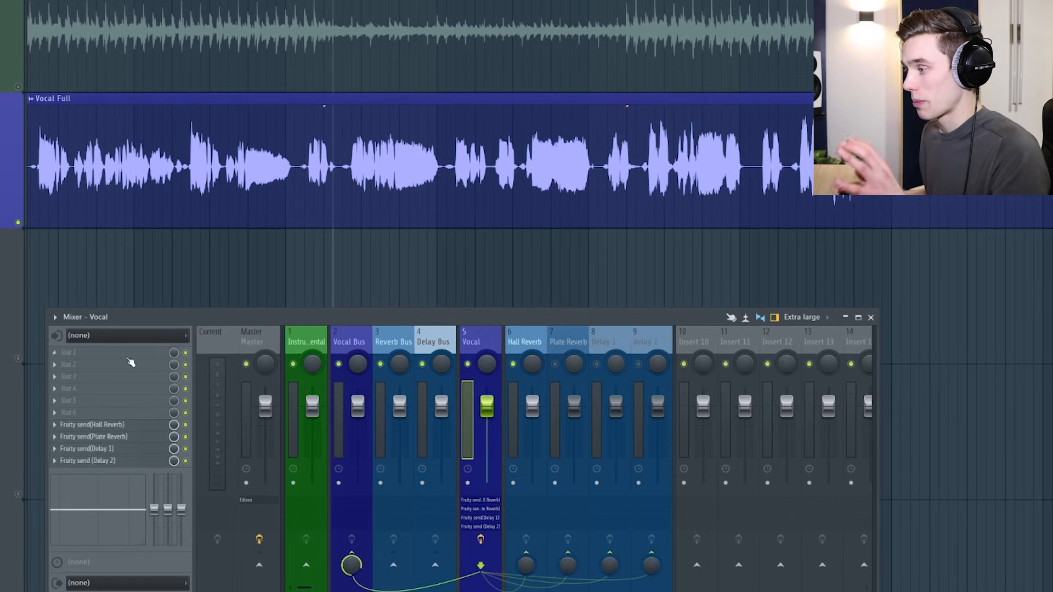
pyautogui.click(526, 343)
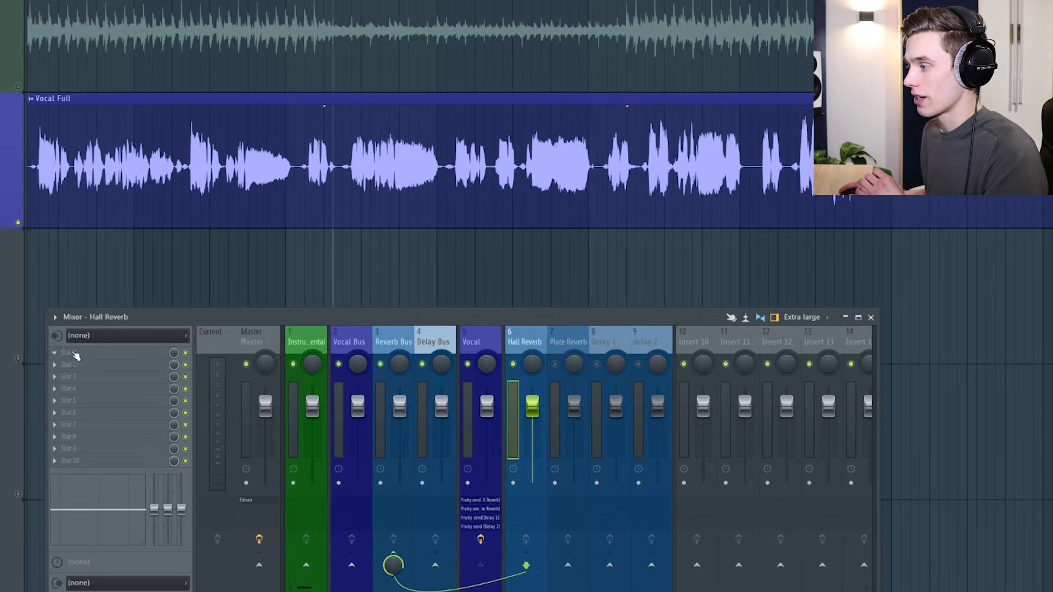
pyautogui.click(75, 354)
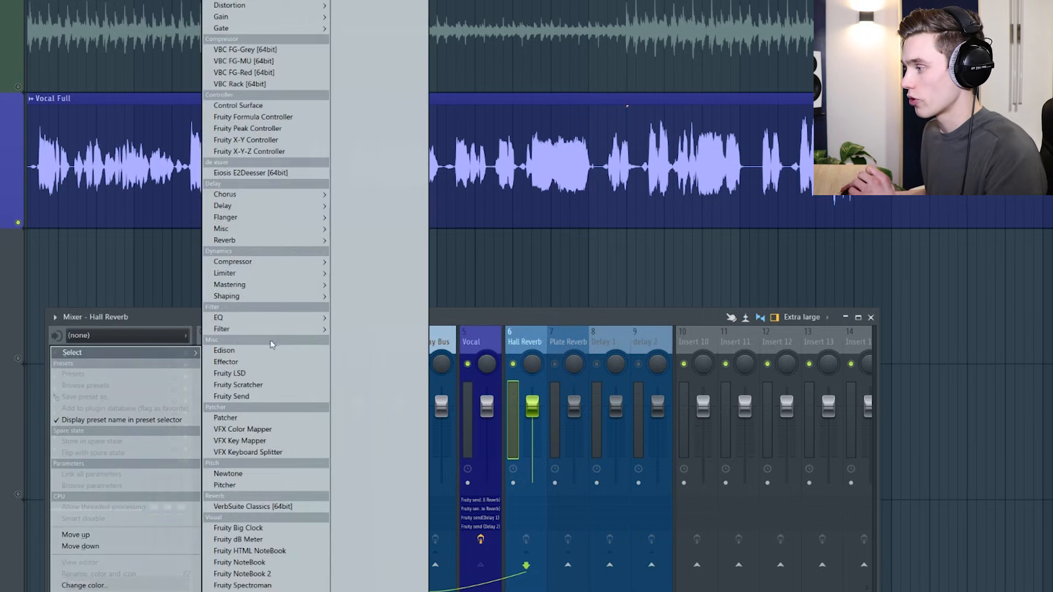
pyautogui.moveTo(272, 242)
pyautogui.click(387, 251)
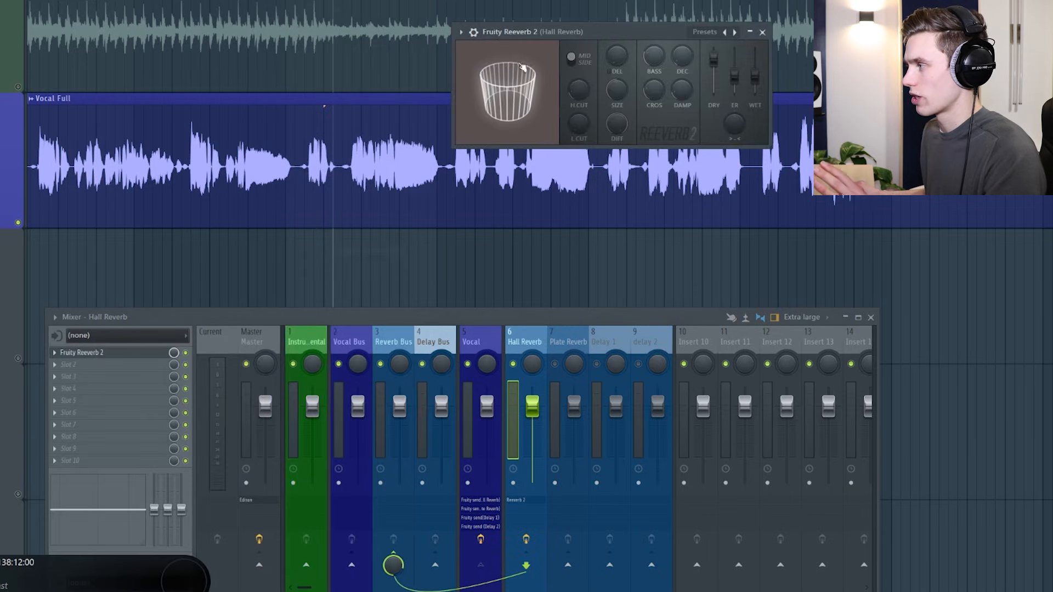
# Apply the Large Hall preset to Fruity Reeverb 2, then adjust it with the dry level fully down and a larger room size.
pyautogui.click(461, 32)
pyautogui.moveTo(559, 65)
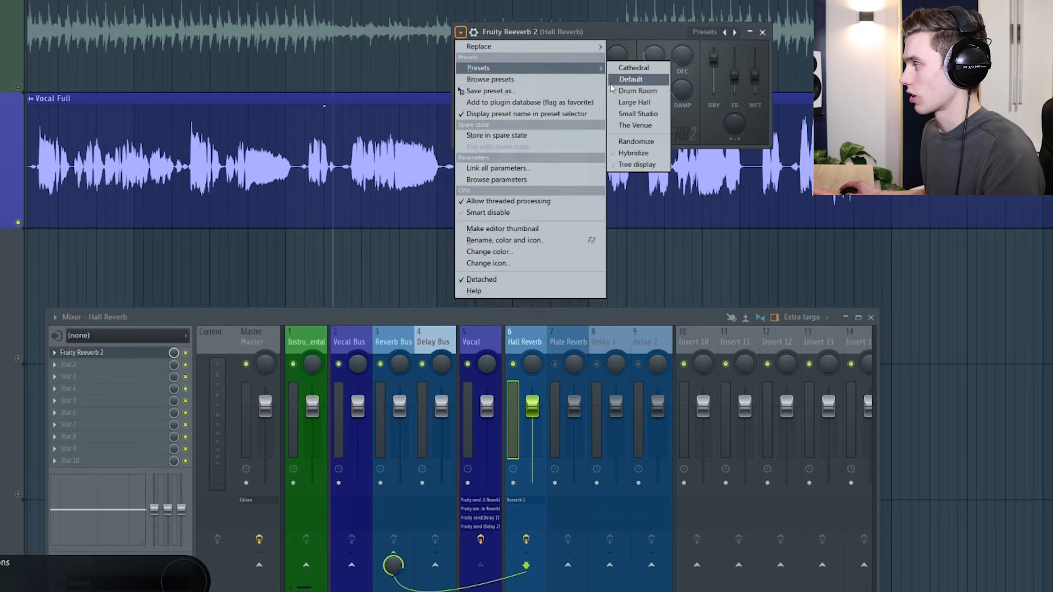
pyautogui.click(635, 101)
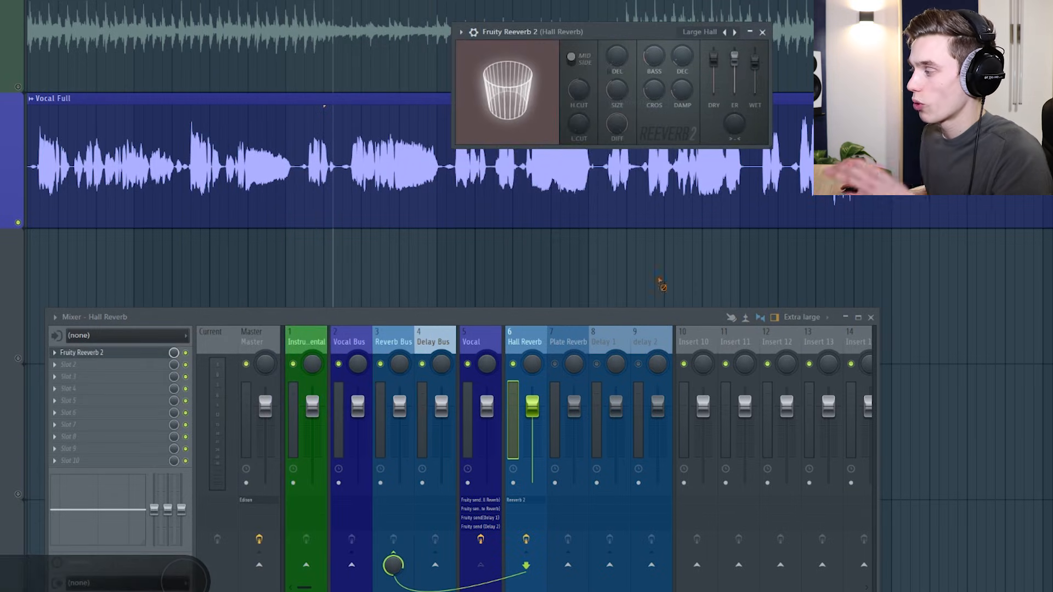
pyautogui.moveTo(714, 59); pyautogui.dragTo(713, 92)
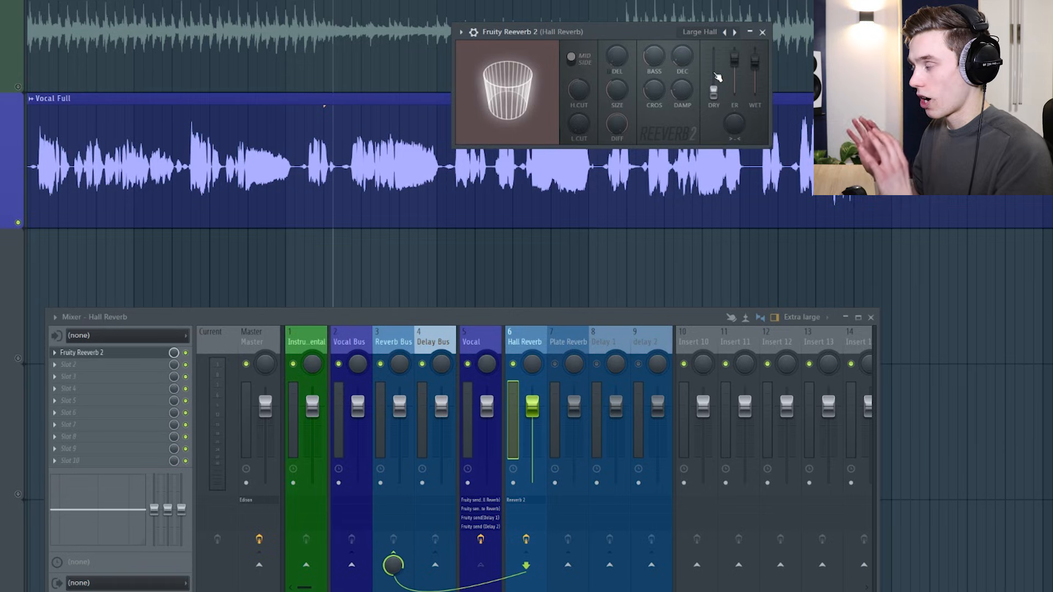
pyautogui.moveTo(617, 89); pyautogui.dragTo(616, 77)
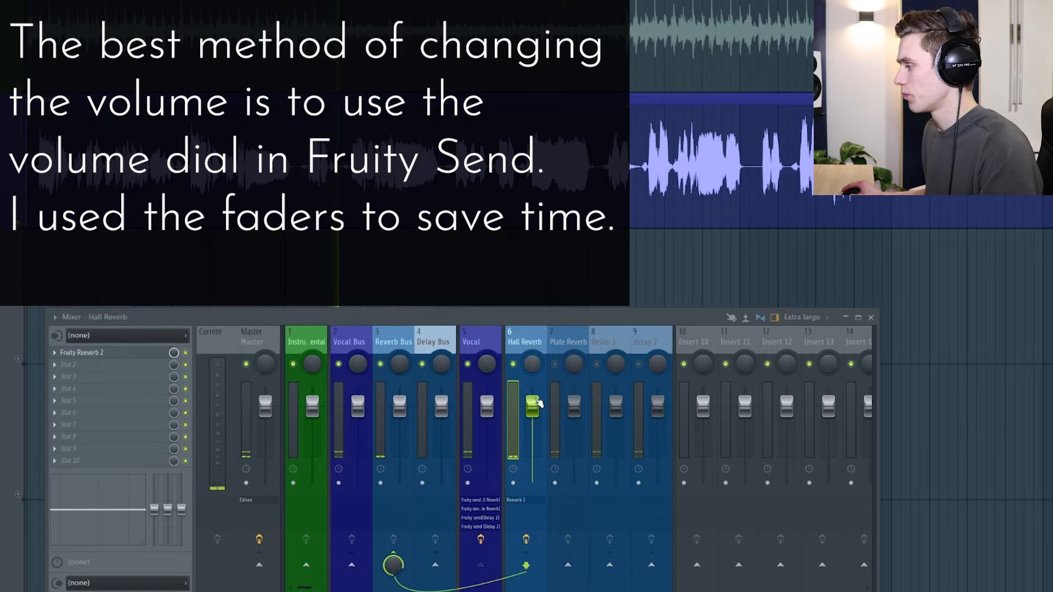
# Play the vocal while lowering the Hall Reverb fader to about -13.1 dB and the Reverb Bus fader to about -2 dB.
pyautogui.press('space')
pyautogui.moveTo(532, 406); pyautogui.dragTo(533, 445)
pyautogui.moveTo(399, 406)
pyautogui.mouseDown()
pyautogui.moveTo(399, 482)
pyautogui.moveTo(400, 414)
pyautogui.mouseUp()
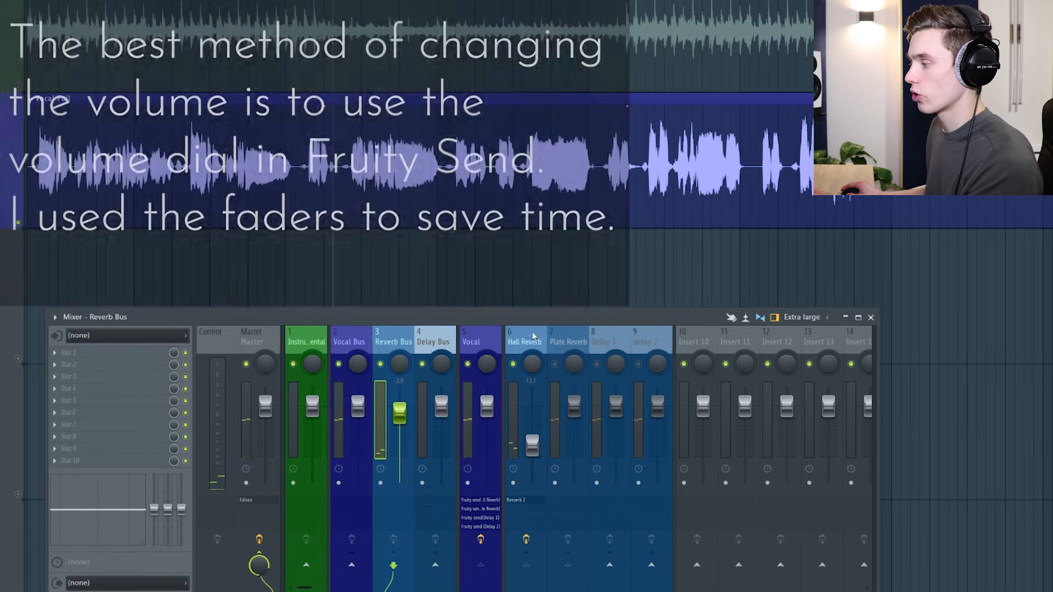
pyautogui.click(527, 344)
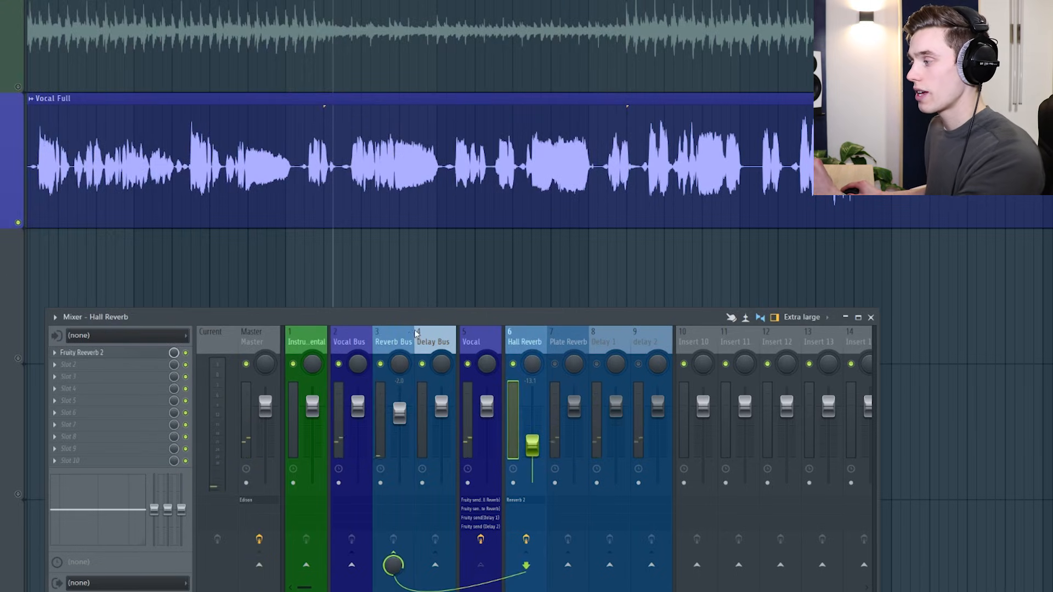
pyautogui.click(403, 348)
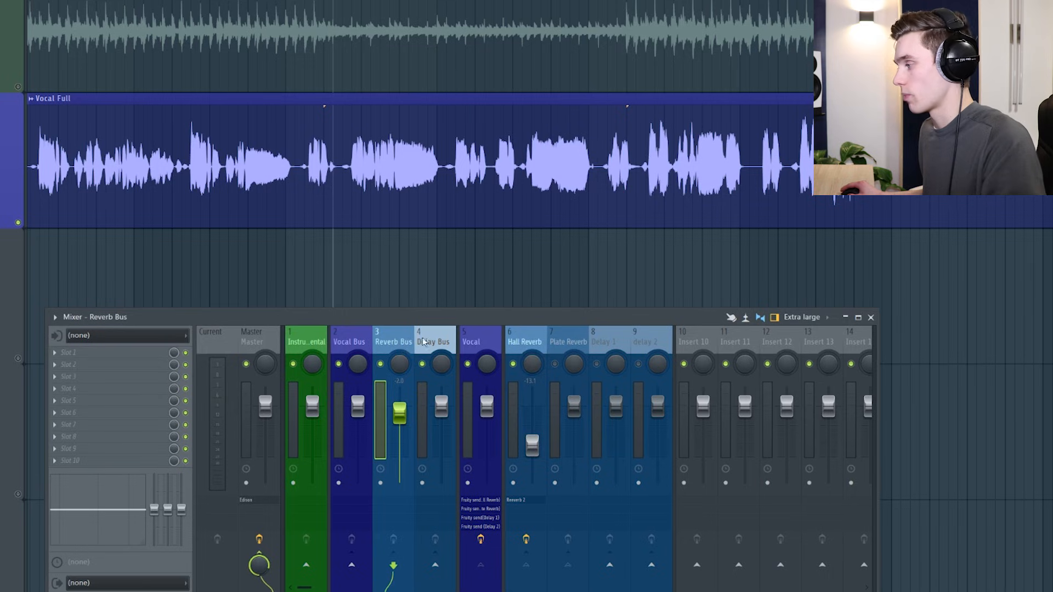
# Load Fruity parametric EQ 2 into slot 2 of the Hall Reverb track.
pyautogui.click(518, 338)
pyautogui.click(82, 352)
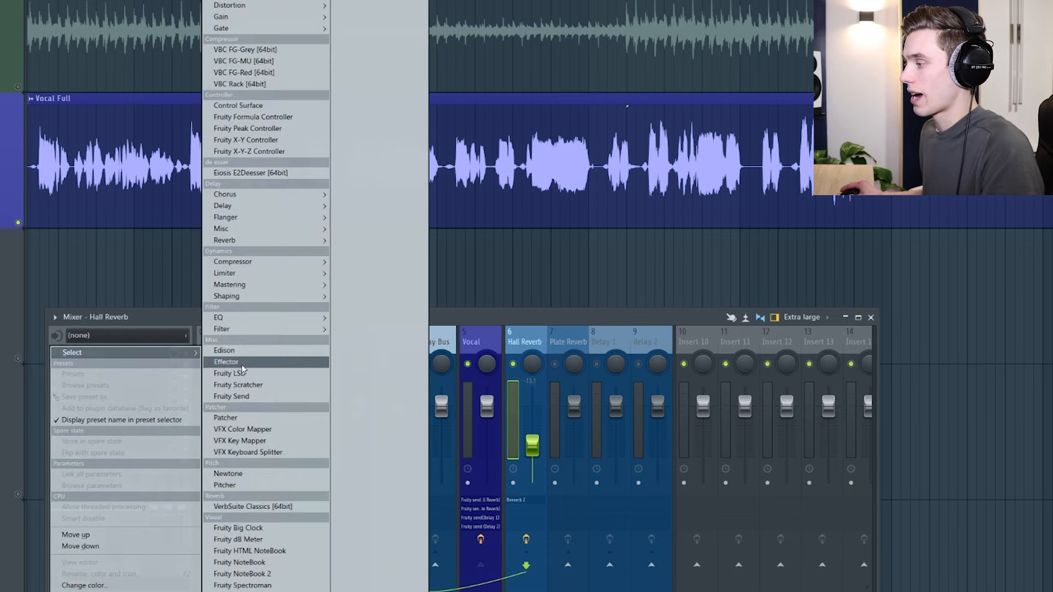
pyautogui.moveTo(263, 318)
pyautogui.click(371, 342)
# Cut the reverb's lows with EQ band 1 and its highs with band 7 at about 2036 Hz, and close the EQ.
pyautogui.moveTo(306, 140); pyautogui.dragTo(277, 174)
pyautogui.moveTo(133, 140); pyautogui.dragTo(147, 189)
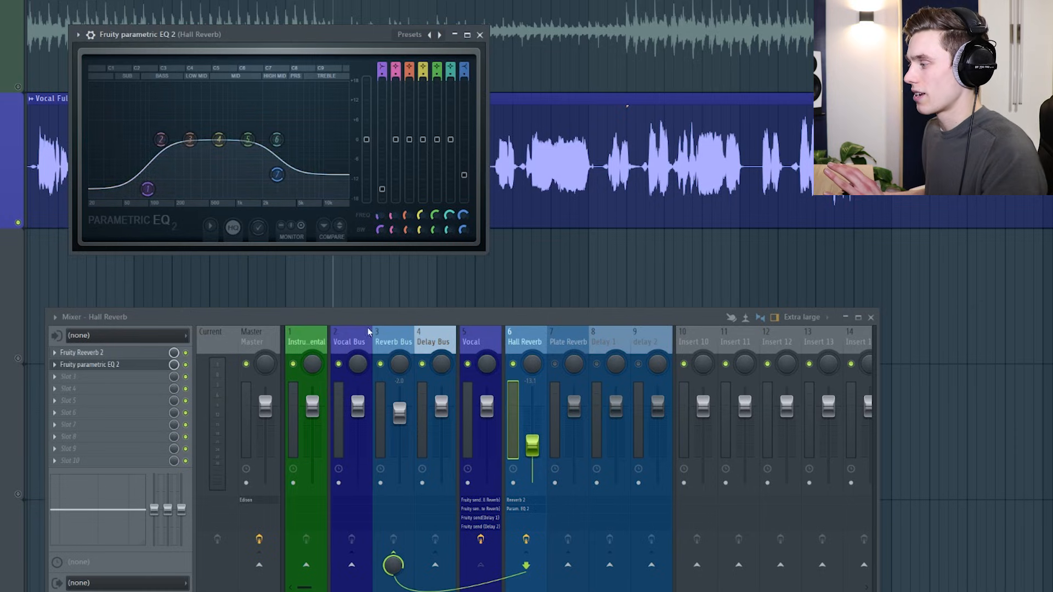
pyautogui.moveTo(277, 174); pyautogui.dragTo(262, 187)
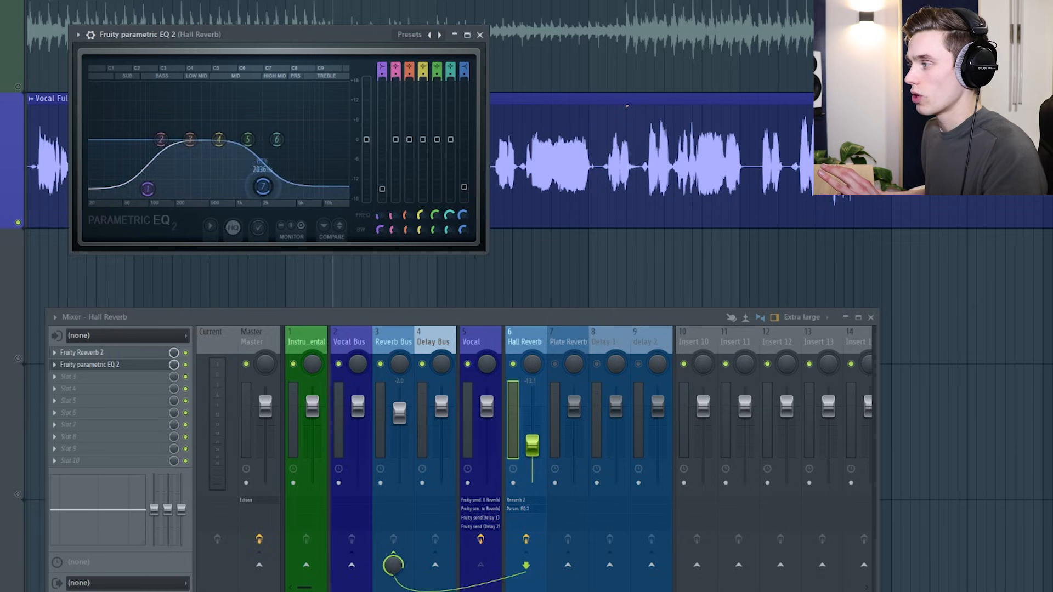
pyautogui.click(479, 34)
pyautogui.click(483, 337)
pyautogui.click(530, 342)
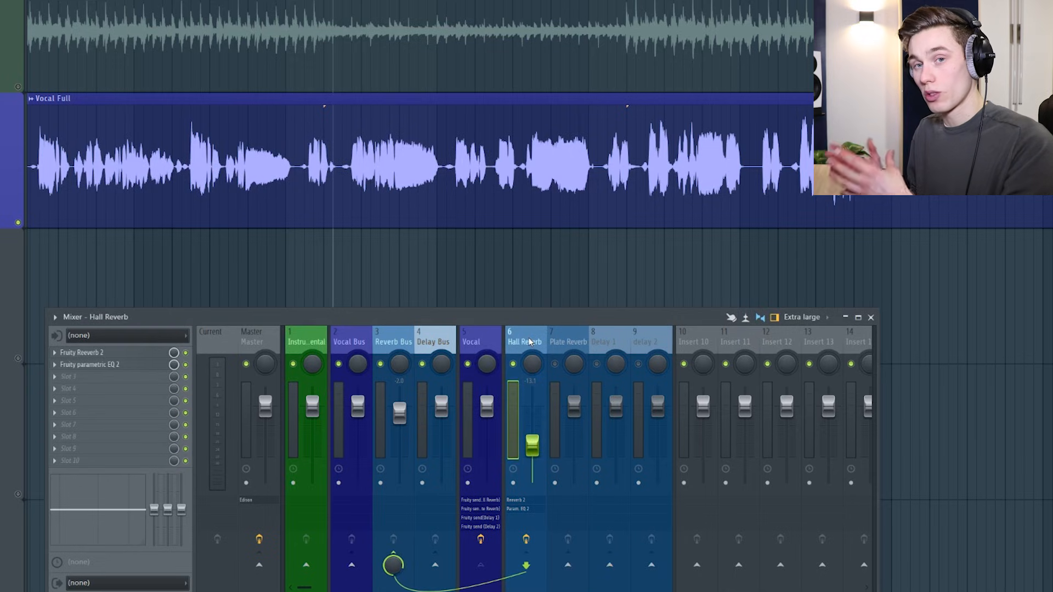
# Play the vocal with its dry track muted, readjust the Hall Reverb EQ's high band, close the EQ and select the Vocal track.
pyautogui.press('space')
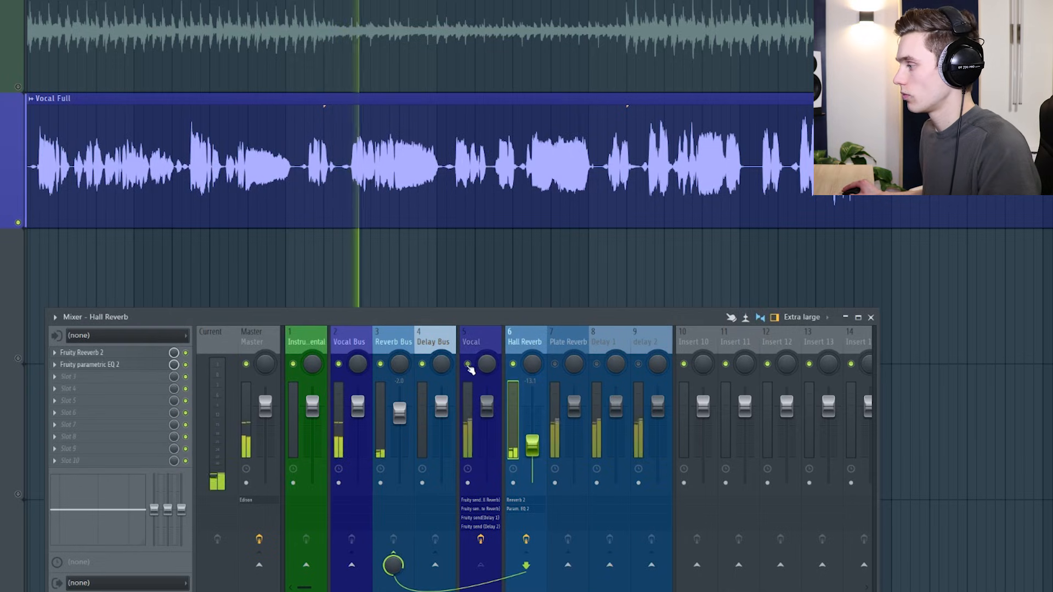
pyautogui.click(159, 365)
pyautogui.moveTo(263, 187)
pyautogui.mouseDown()
pyautogui.moveTo(227, 193)
pyautogui.moveTo(281, 184)
pyautogui.mouseUp()
pyautogui.press('space')
pyautogui.click(480, 35)
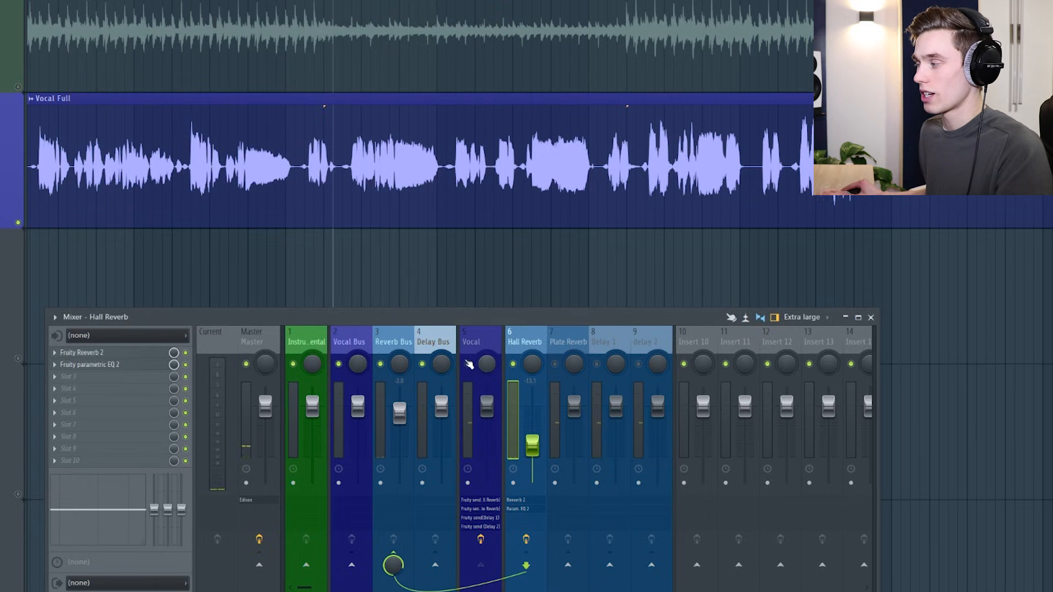
pyautogui.click(482, 340)
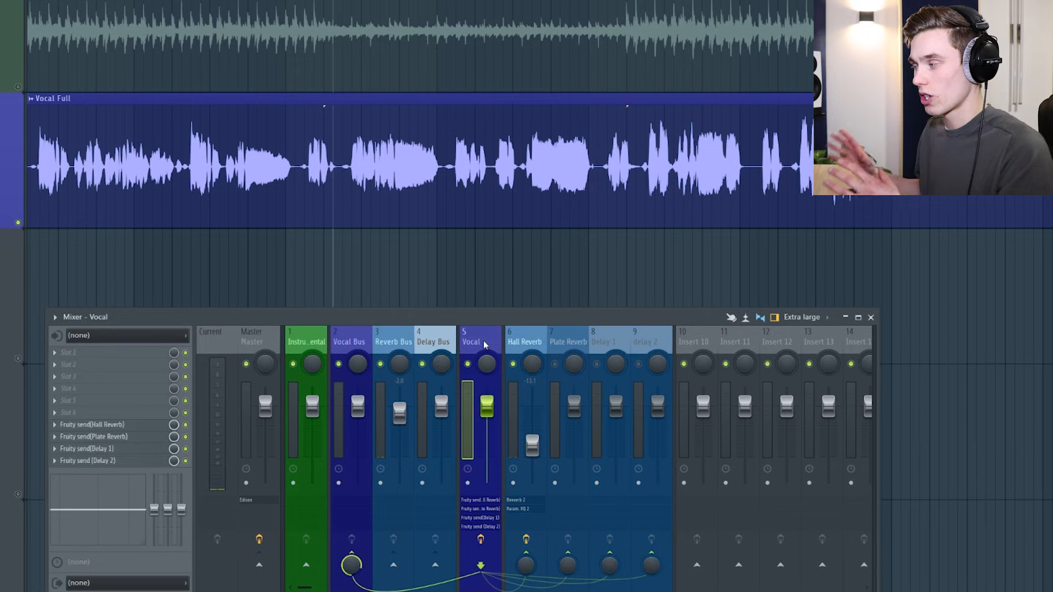
# Load VerbSuite Classics into slot 1 of the Plate Reverb track and choose the FG-250 Digital Plate Wide 1.6s device.
pyautogui.click(562, 341)
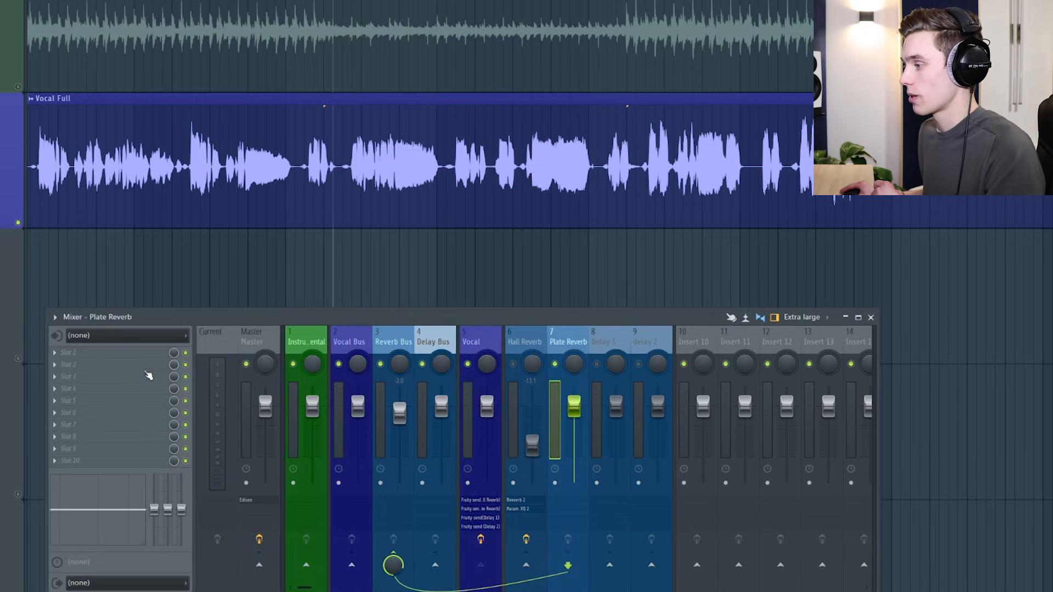
pyautogui.click(88, 353)
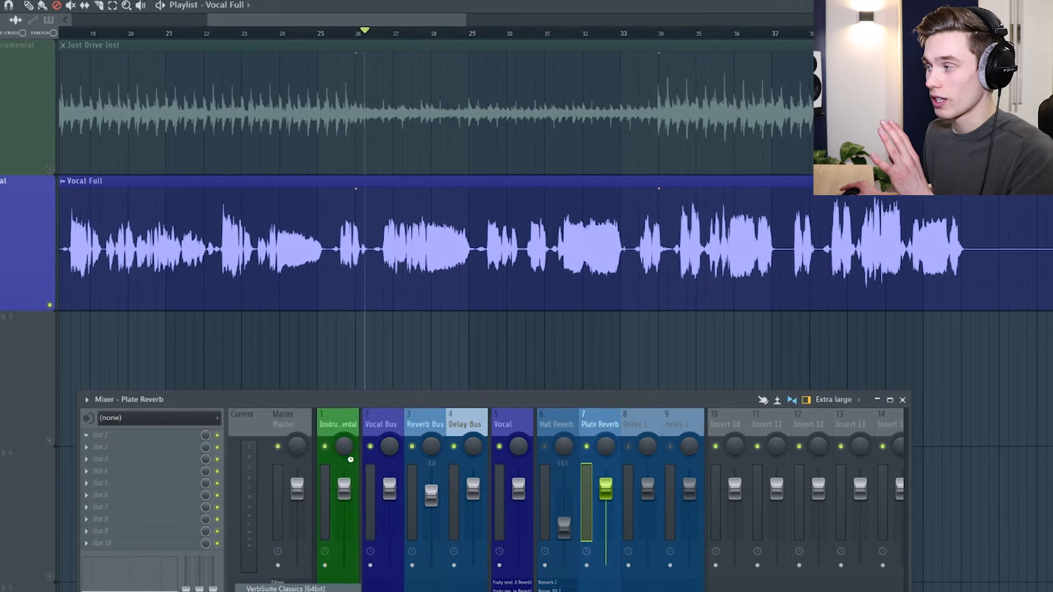
pyautogui.click(311, 190)
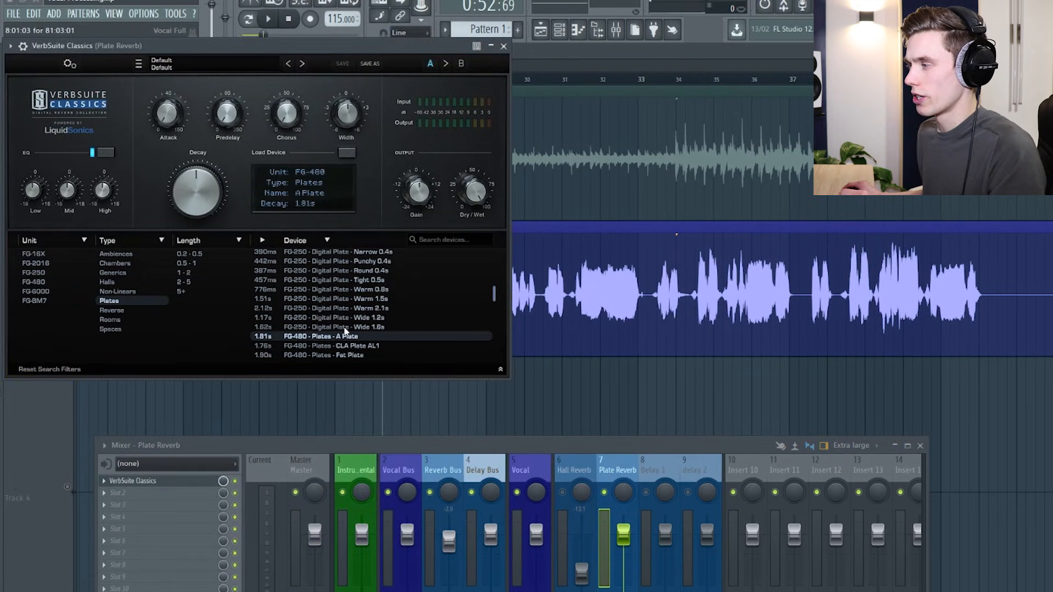
pyautogui.click(345, 327)
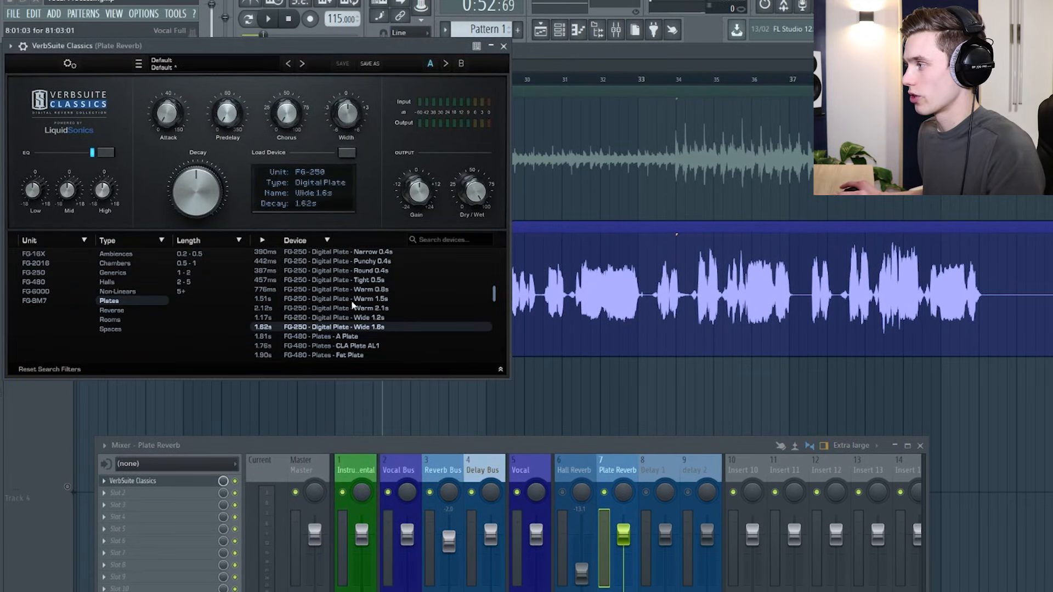
# Play the vocal while lowering the Plate Reverb fader slightly, then close VerbSuite Classics and stop playback.
pyautogui.moveTo(422, 46); pyautogui.dragTo(484, 172)
pyautogui.moveTo(321, 114); pyautogui.dragTo(231, 132)
pyautogui.press('space')
pyautogui.moveTo(373, 63); pyautogui.dragTo(298, 67)
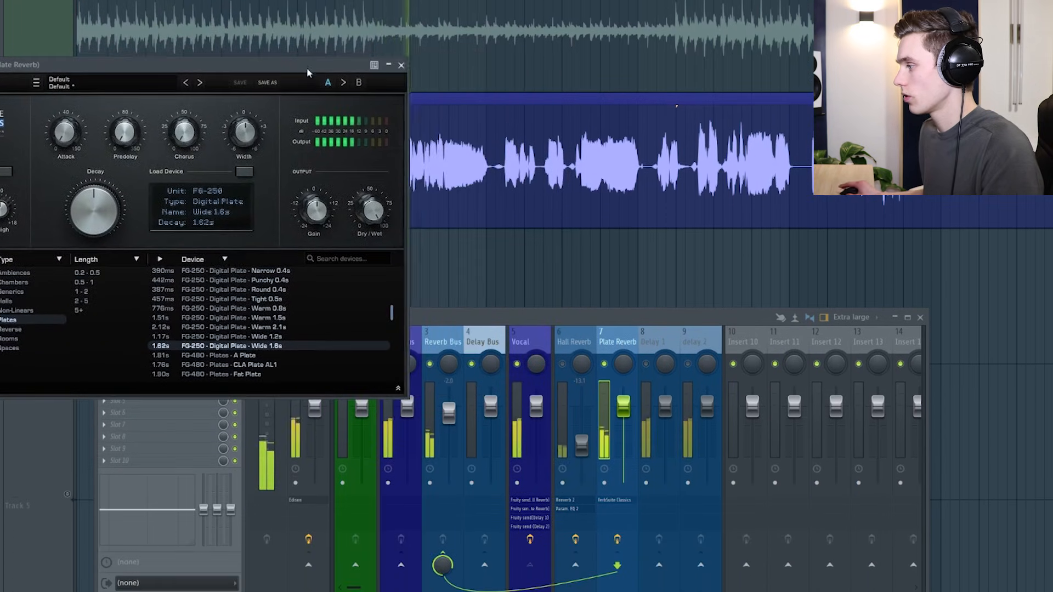
pyautogui.click(636, 406)
pyautogui.moveTo(633, 405); pyautogui.dragTo(631, 417)
pyautogui.moveTo(265, 73); pyautogui.dragTo(349, 31)
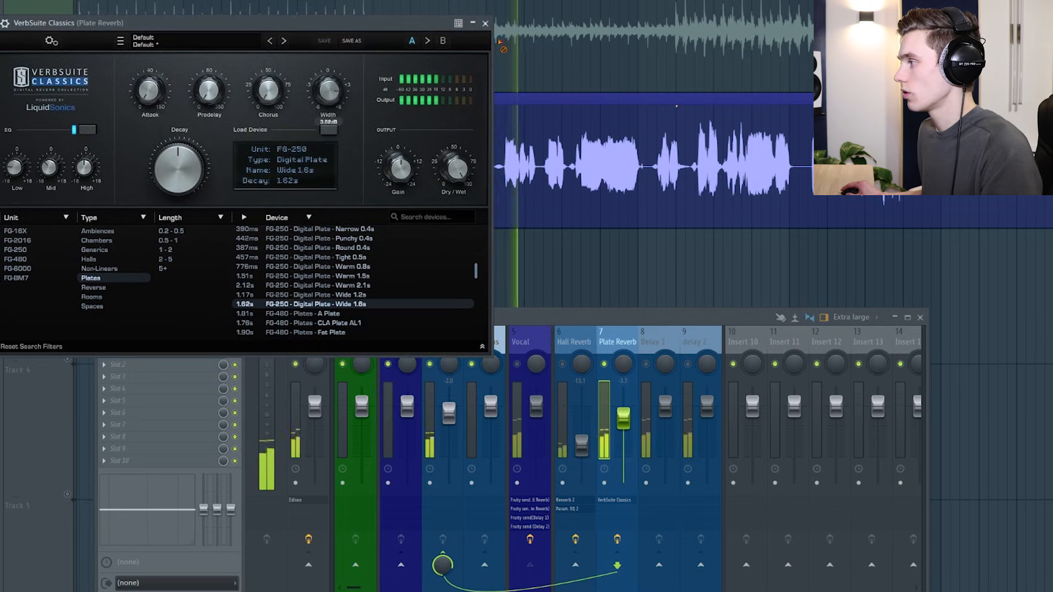
pyautogui.click(485, 24)
pyautogui.press('space')
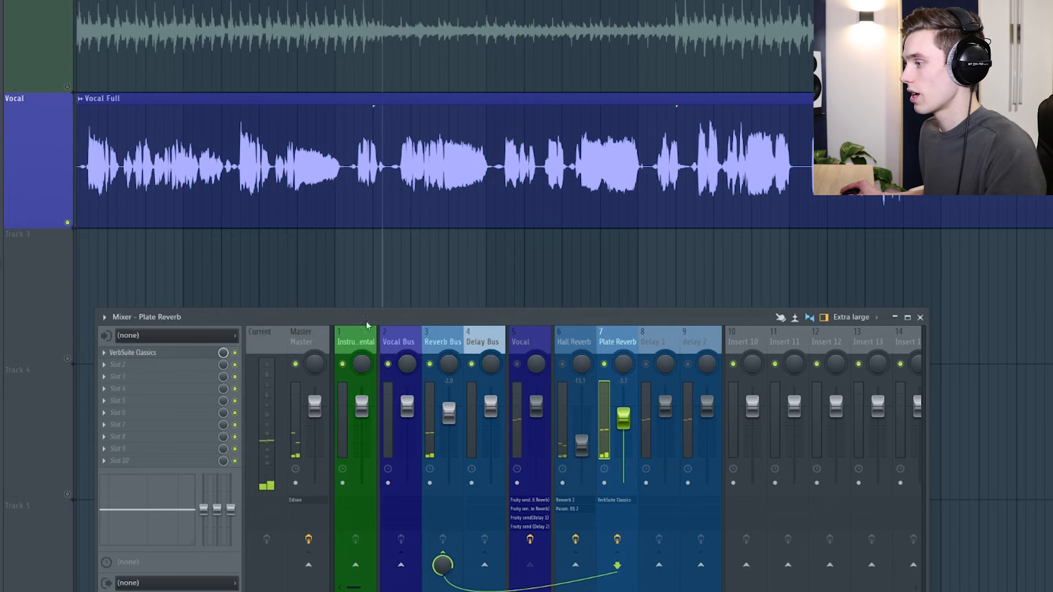
# Load Fruity parametric EQ 2 into slot 2 of the Plate Reverb track.
pyautogui.click(137, 366)
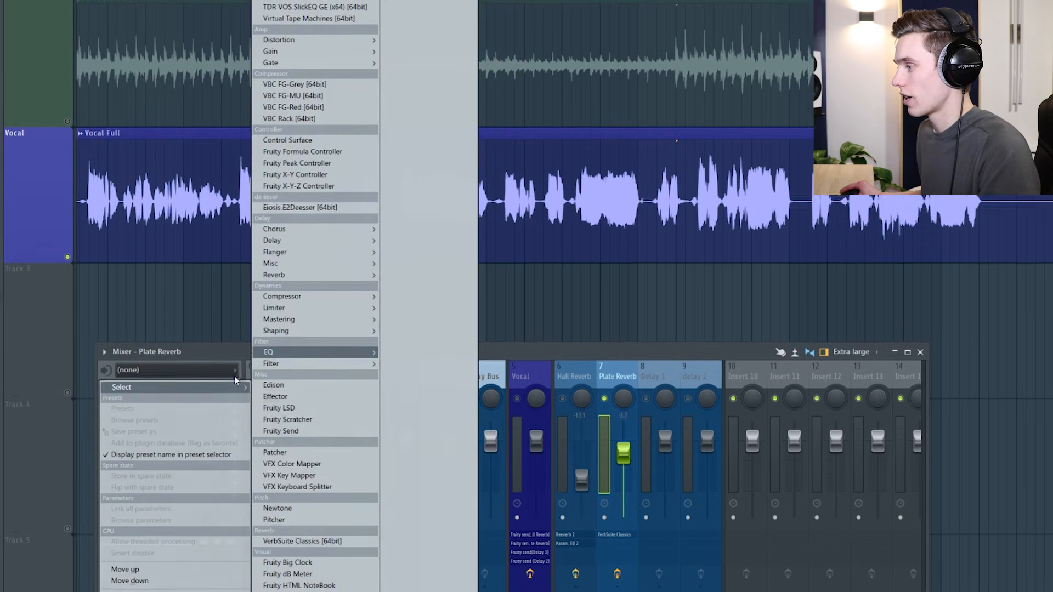
pyautogui.moveTo(297, 313)
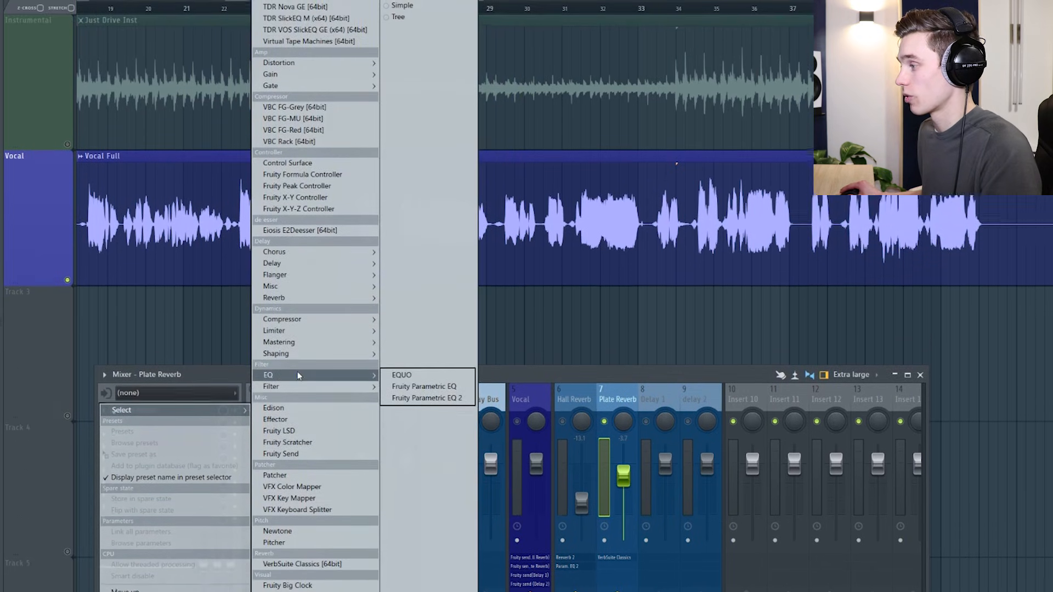
pyautogui.click(427, 398)
# Cut the plate reverb's lows with EQ band 1, boost band 7 by about 3.4 dB at 5966 Hz, and close the EQ.
pyautogui.moveTo(82, 98); pyautogui.dragTo(159, 153)
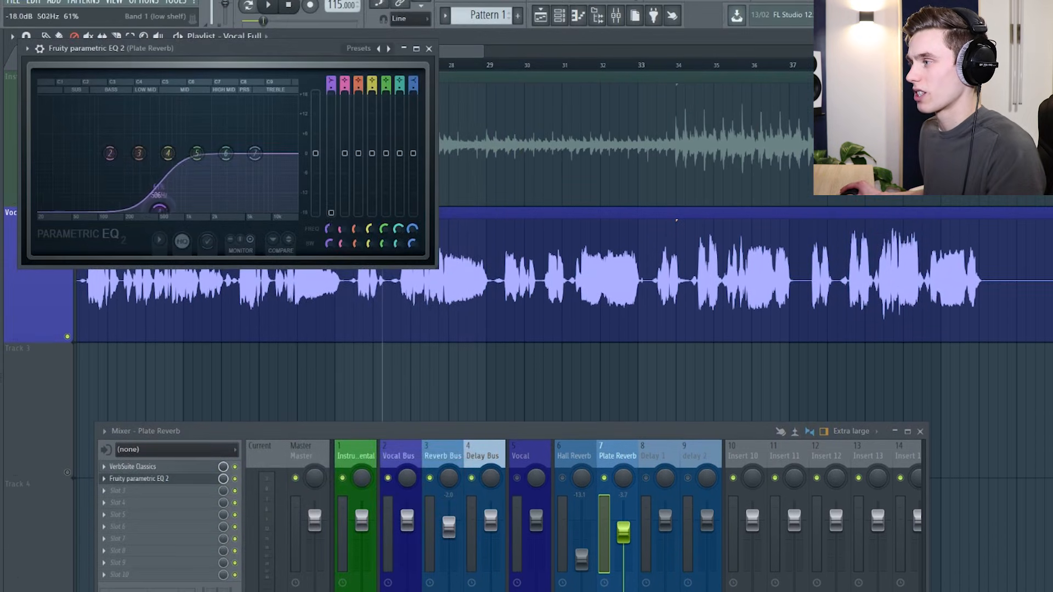
pyautogui.moveTo(159, 208); pyautogui.dragTo(183, 210)
pyautogui.moveTo(255, 153); pyautogui.dragTo(252, 142)
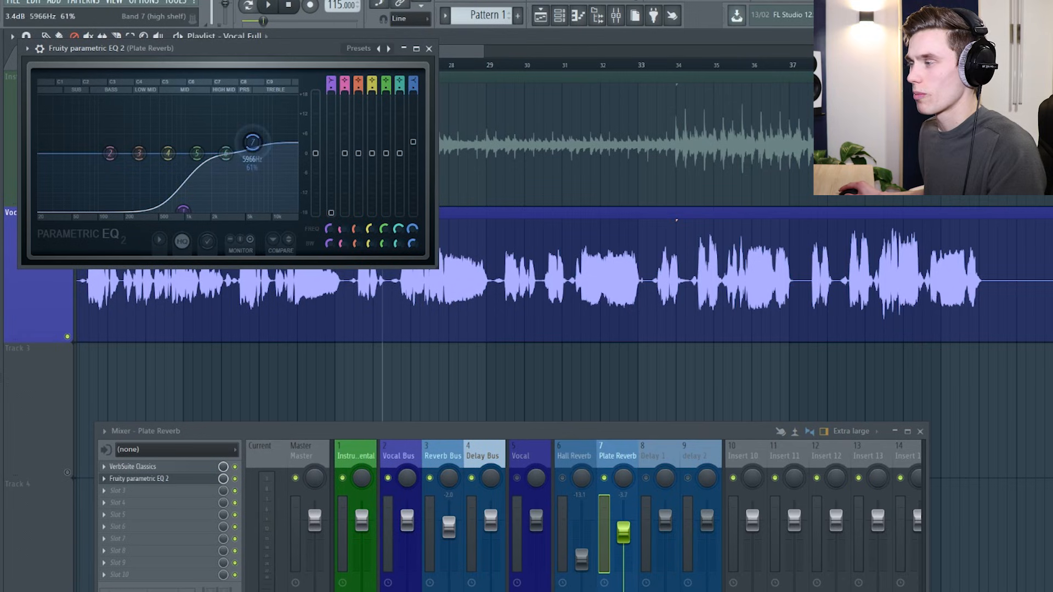
pyautogui.click(429, 48)
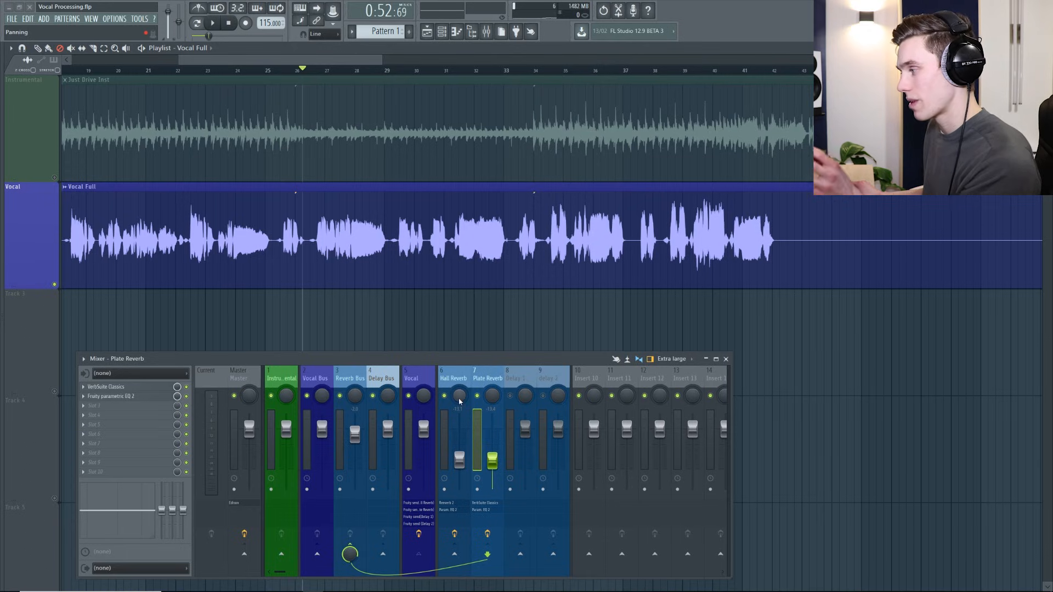
# Play the vocal while setting the Plate Reverb fader to about -8 dB and the Hall Reverb fader to about -16.4 dB.
pyautogui.press('space')
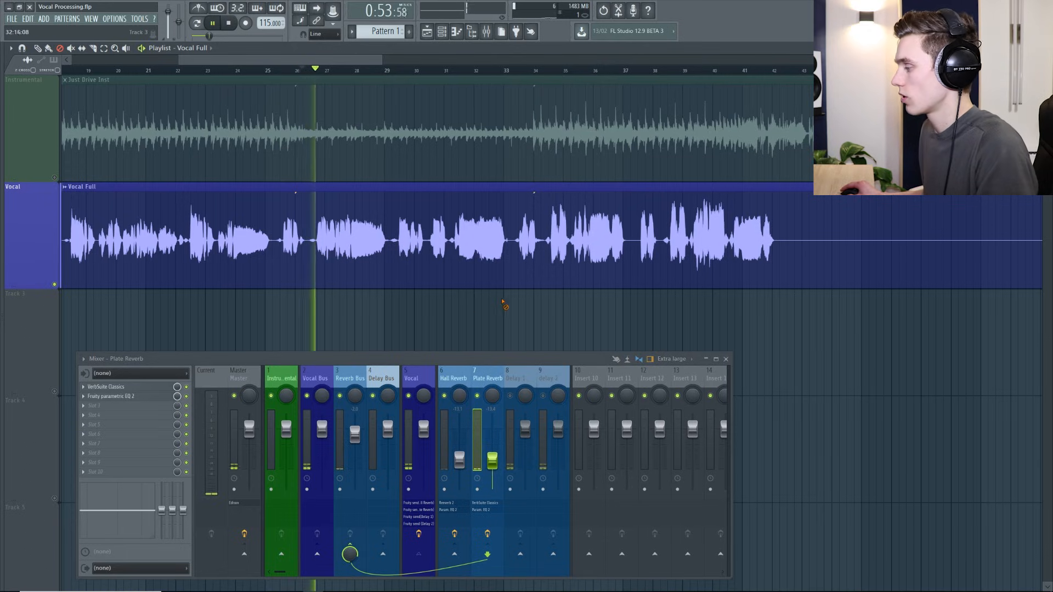
pyautogui.moveTo(459, 459); pyautogui.dragTo(492, 450)
pyautogui.moveTo(459, 488); pyautogui.dragTo(467, 469)
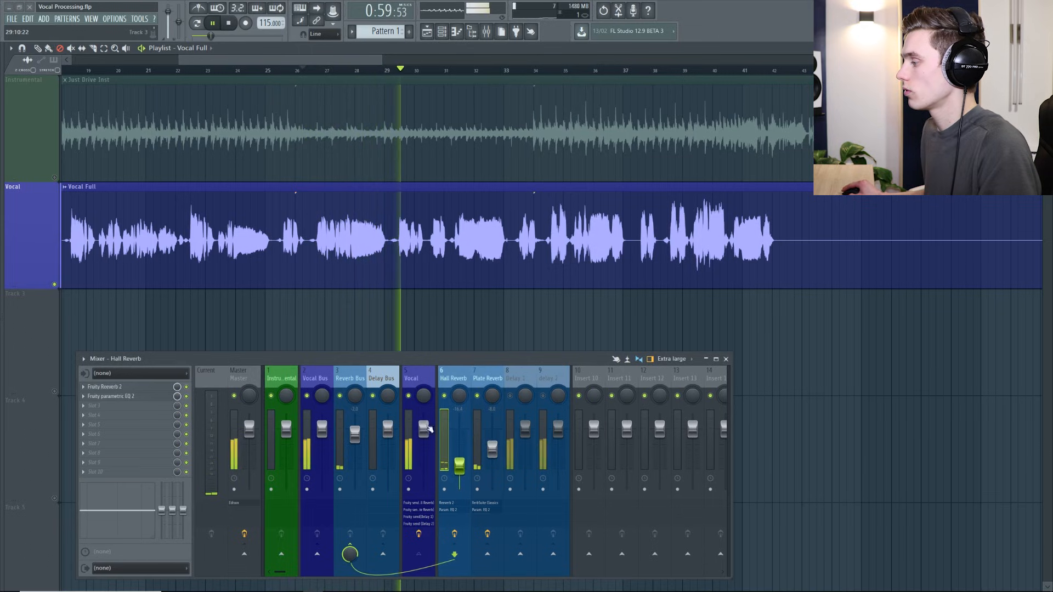
pyautogui.click(408, 395)
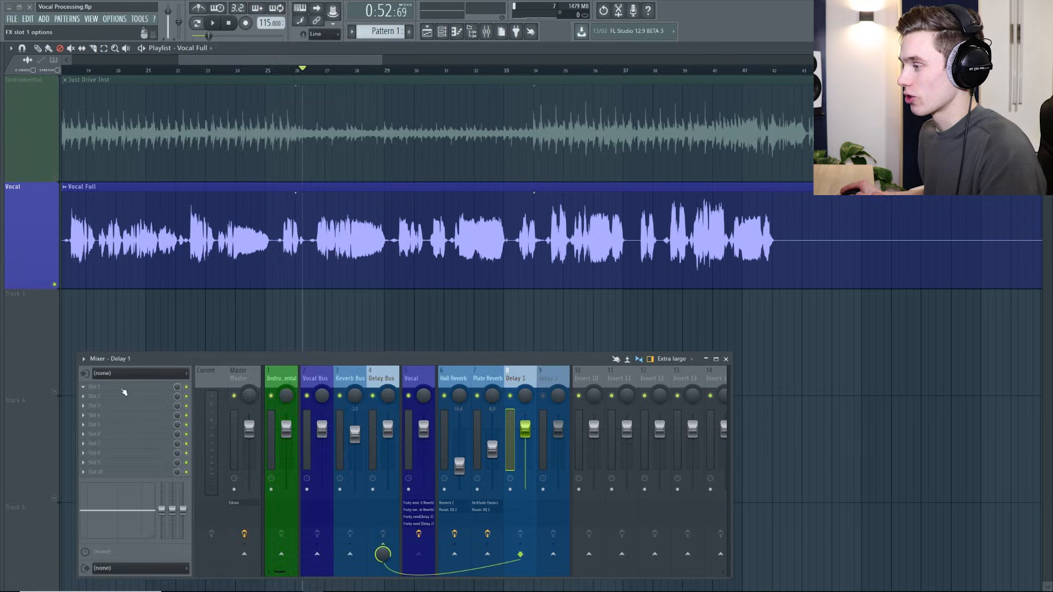
# Load Fruity Delay 3 into slot 1 of the Delay 1 track with its dry level at 0%, and close it.
pyautogui.click(140, 373)
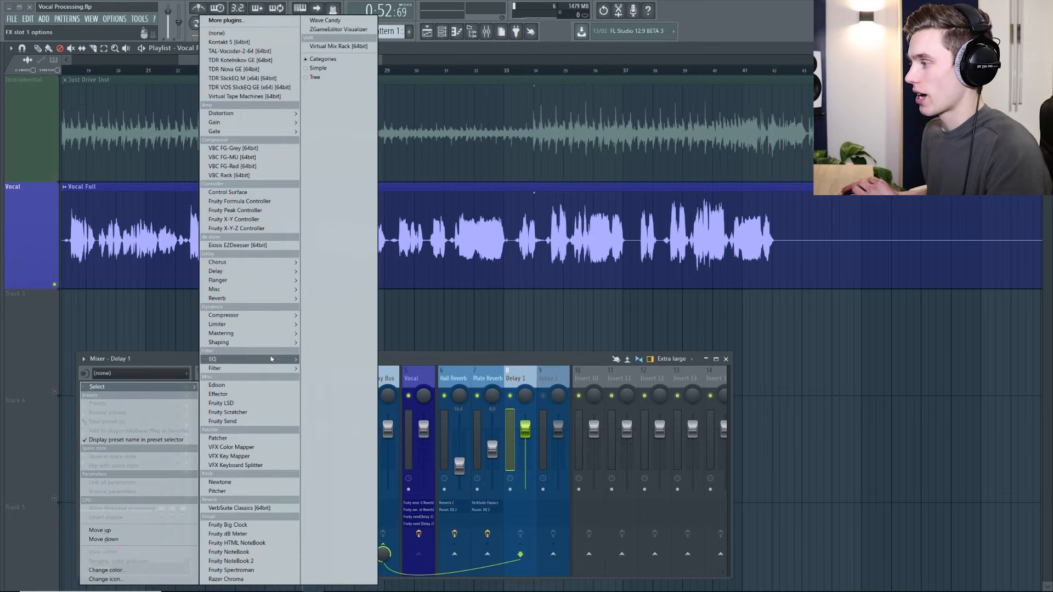
pyautogui.moveTo(256, 274)
pyautogui.click(326, 282)
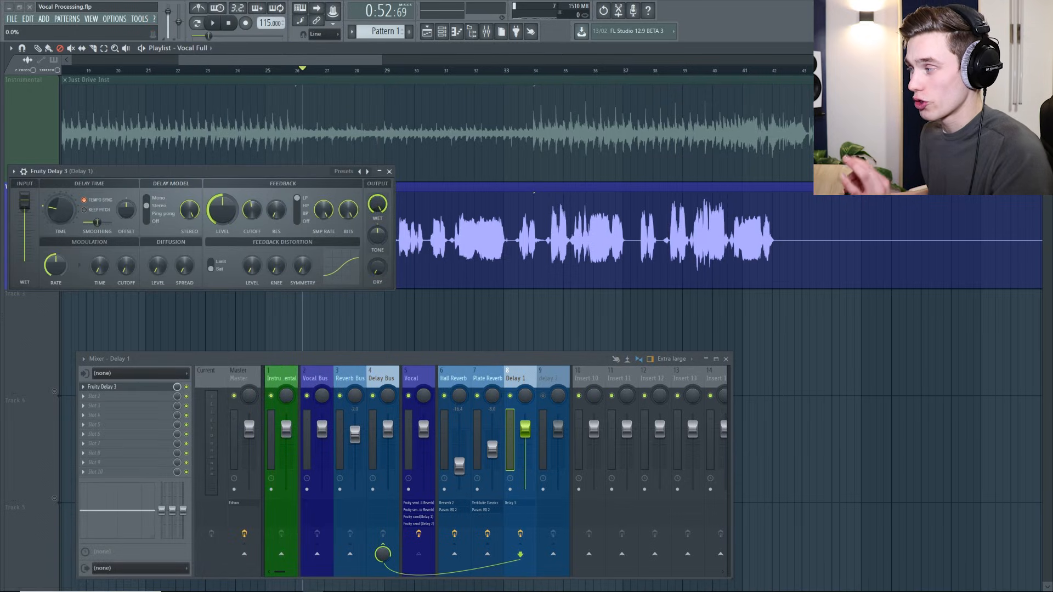
pyautogui.click(389, 171)
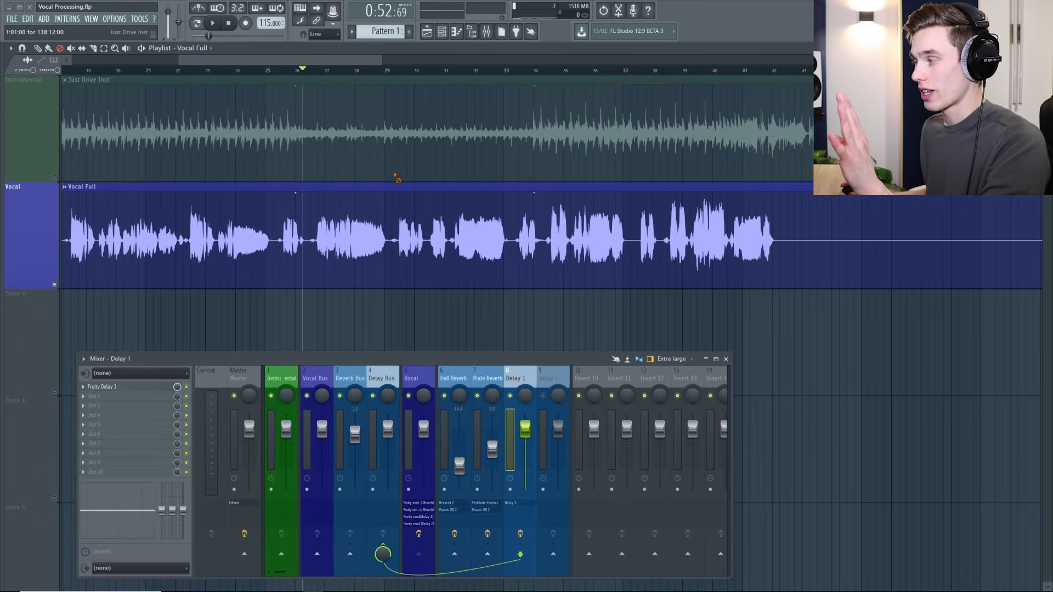
# Find the Repeater plugin in the full effect list and load it into slot 1 of the delay 2 track.
pyautogui.click(567, 378)
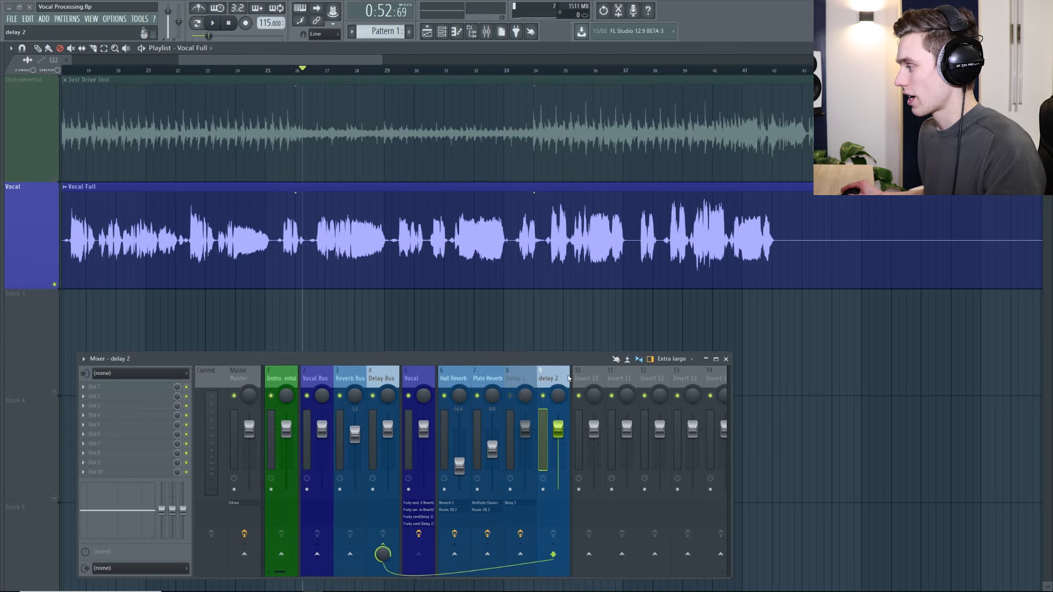
pyautogui.click(83, 389)
pyautogui.click(254, 22)
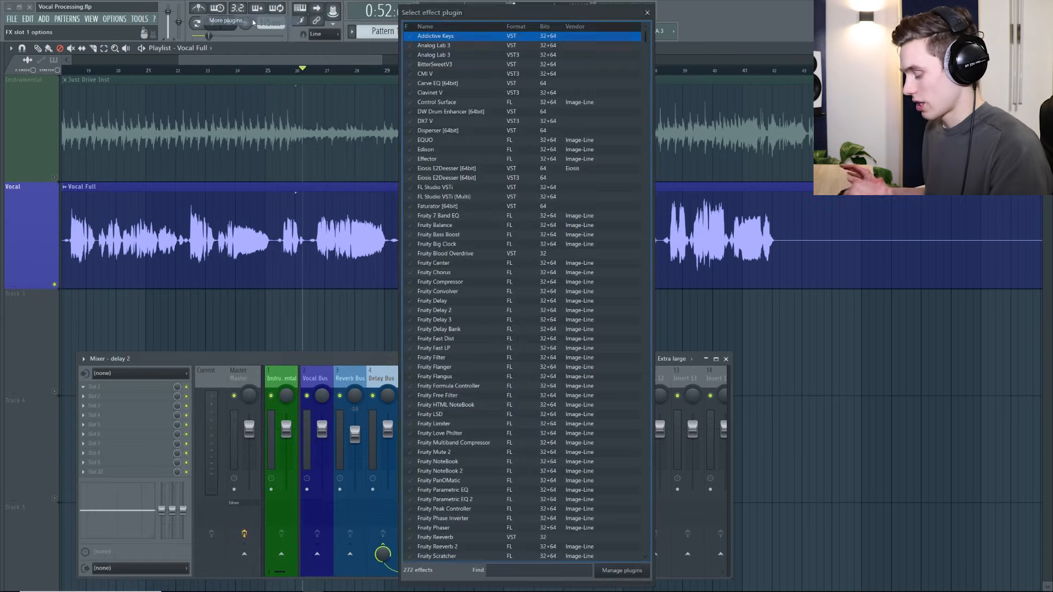
pyautogui.write('repe')
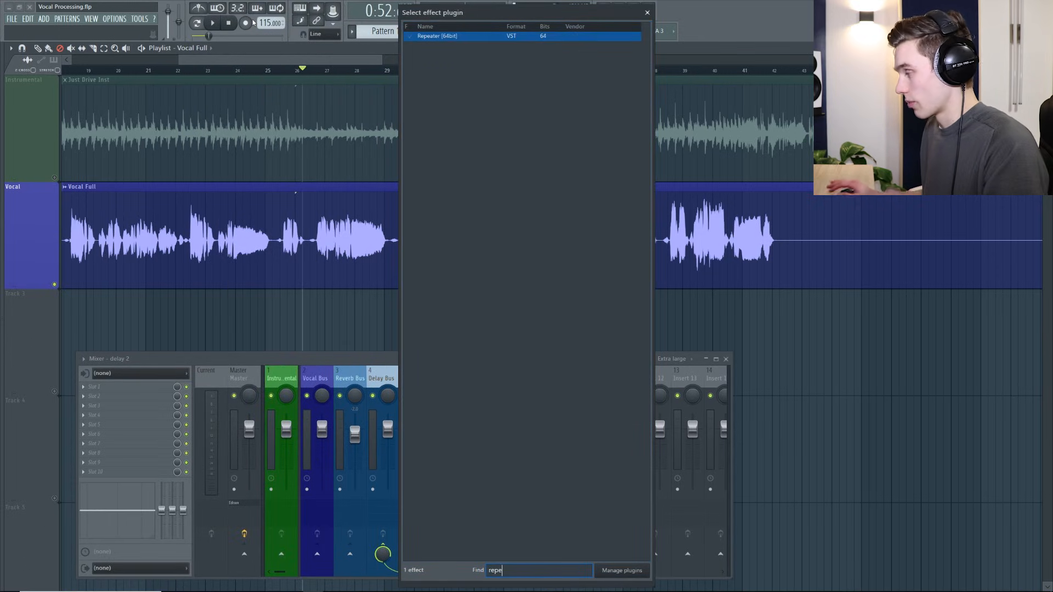
pyautogui.doubleClick(475, 36)
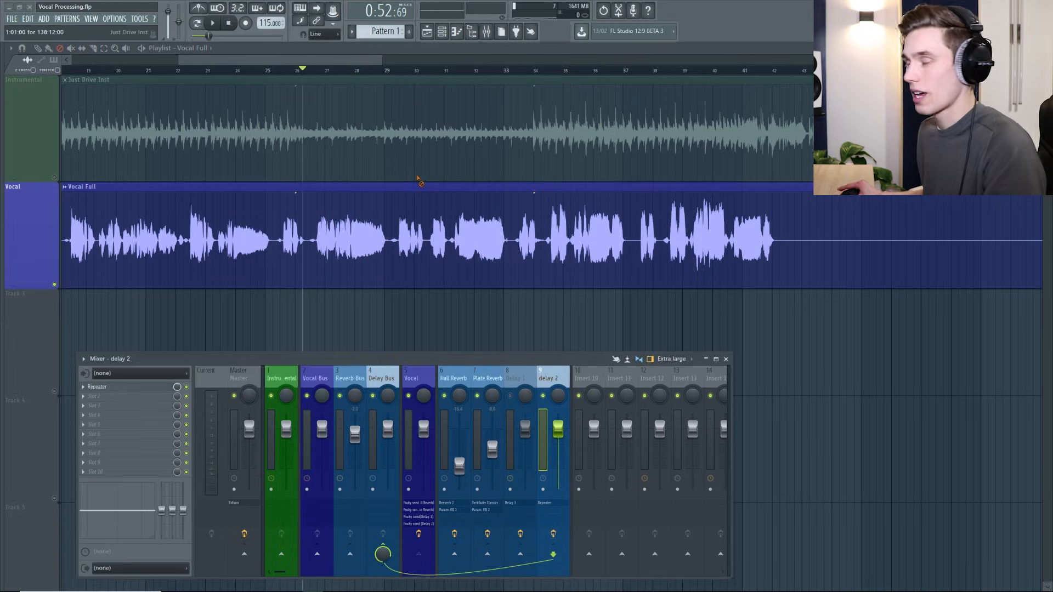
# Play the vocal while lowering the Delay 1 fader to about -9.9 dB, delay 2 to -9.8 dB and the Delay Bus to -8.8 dB.
pyautogui.moveTo(524, 428); pyautogui.dragTo(563, 442)
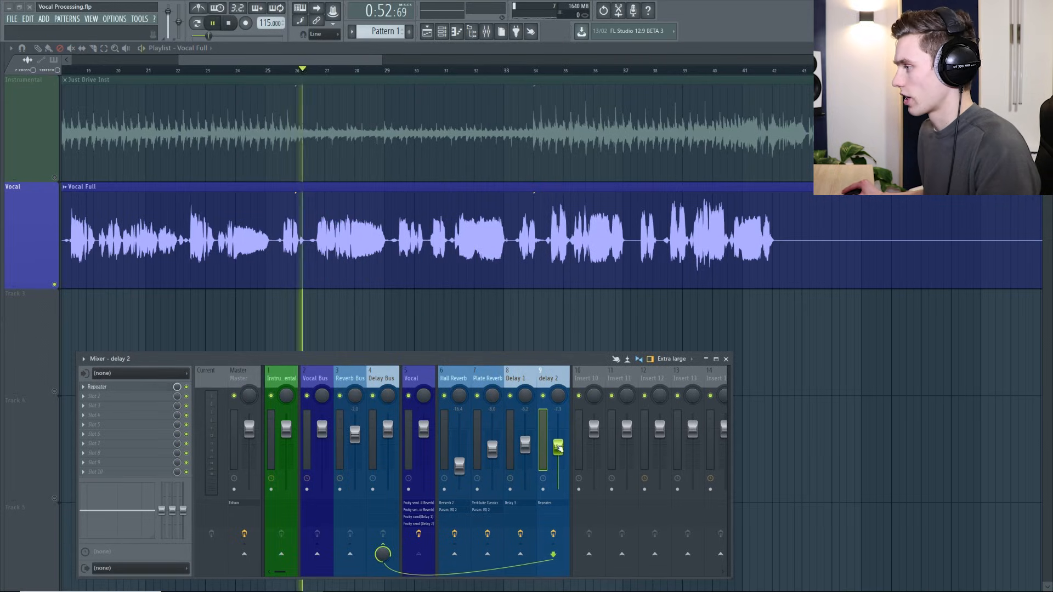
pyautogui.moveTo(525, 448)
pyautogui.mouseDown()
pyautogui.moveTo(525, 460)
pyautogui.moveTo(545, 464)
pyautogui.moveTo(524, 459)
pyautogui.mouseUp()
pyautogui.moveTo(388, 429); pyautogui.dragTo(387, 434)
pyautogui.moveTo(558, 464); pyautogui.dragTo(557, 452)
pyautogui.moveTo(524, 459); pyautogui.dragTo(524, 452)
pyautogui.moveTo(558, 452); pyautogui.dragTo(557, 446)
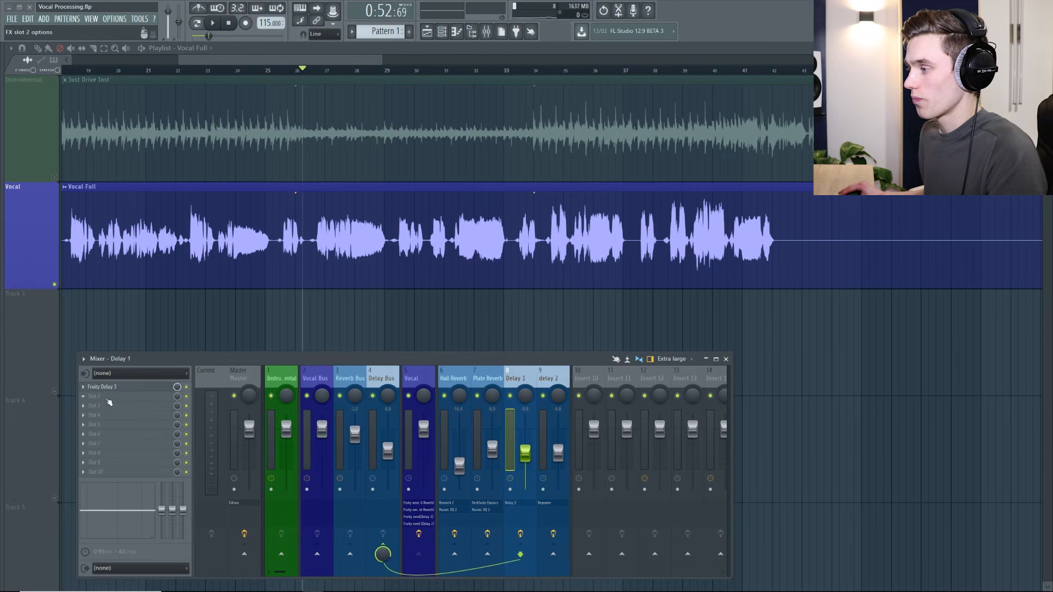
# Load Fruity Limiter into slot 2 of the Delay 1 track and set it to compressor mode with Vocal as the sidechain input.
pyautogui.click(109, 403)
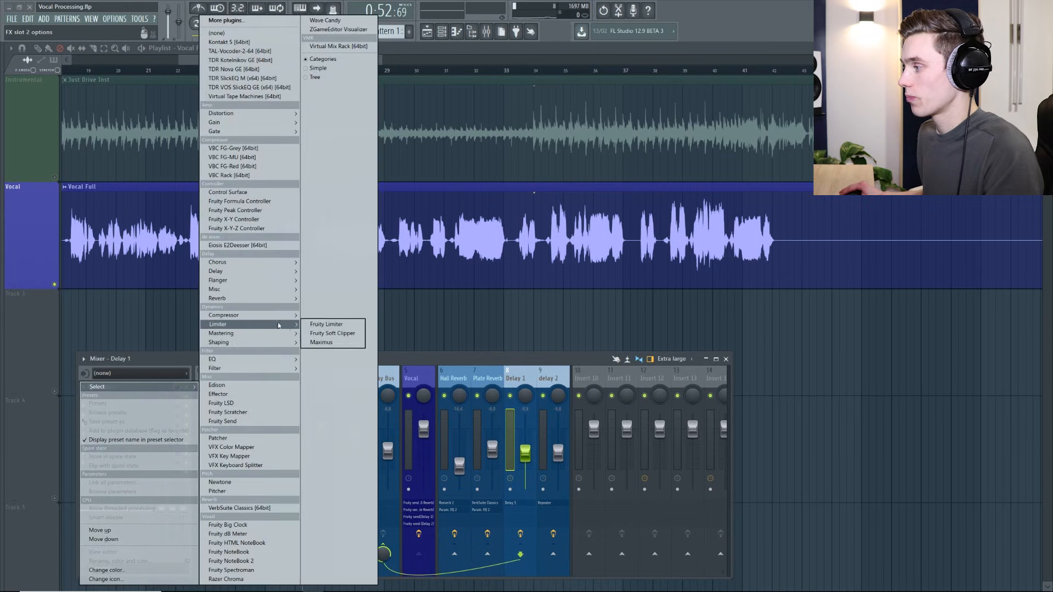
pyautogui.click(327, 324)
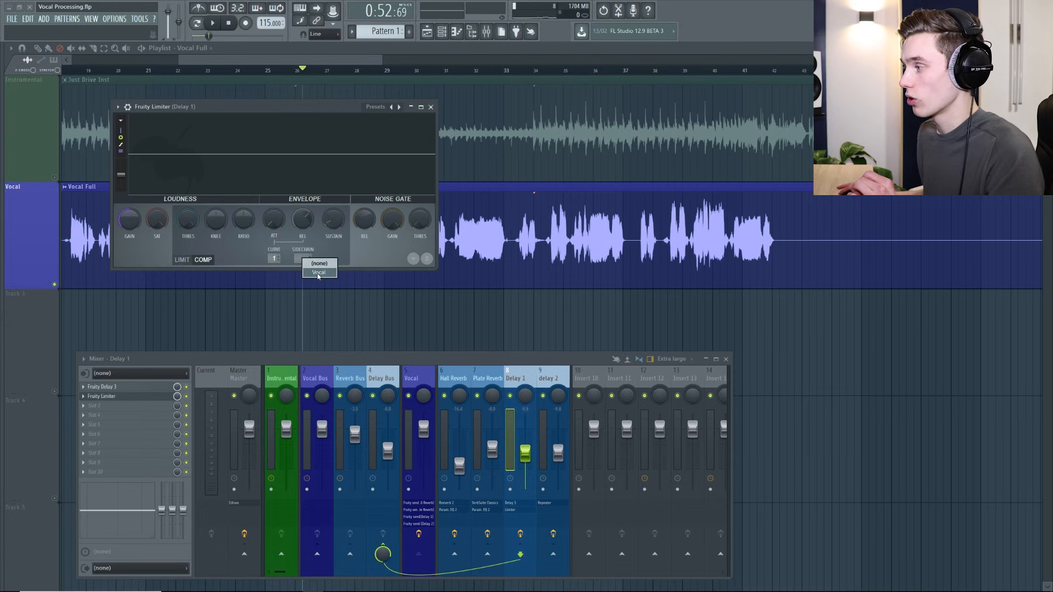
pyautogui.moveTo(329, 107); pyautogui.dragTo(722, 202)
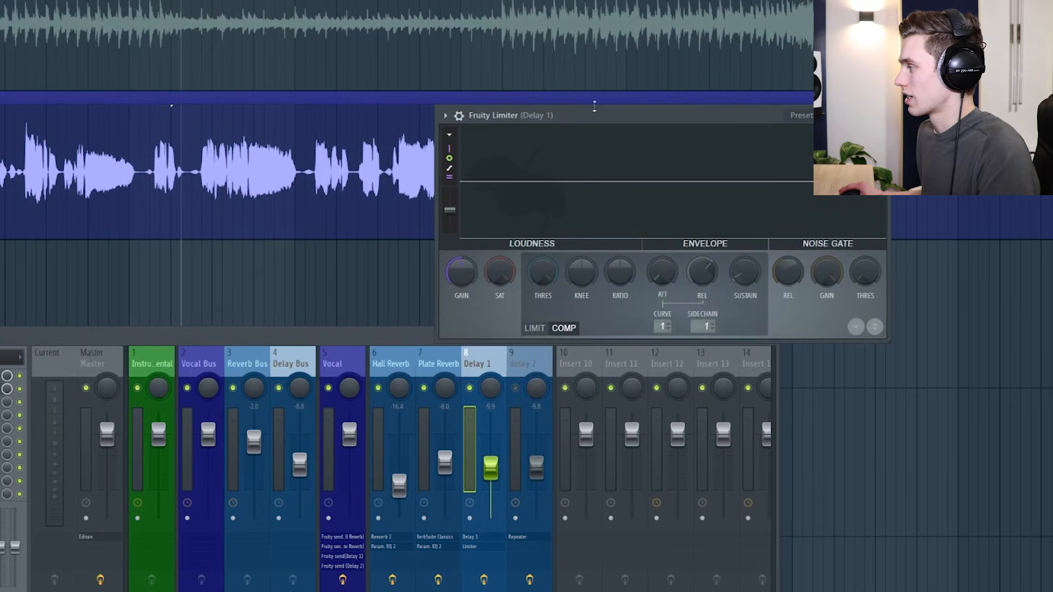
pyautogui.moveTo(593, 106); pyautogui.dragTo(492, 69)
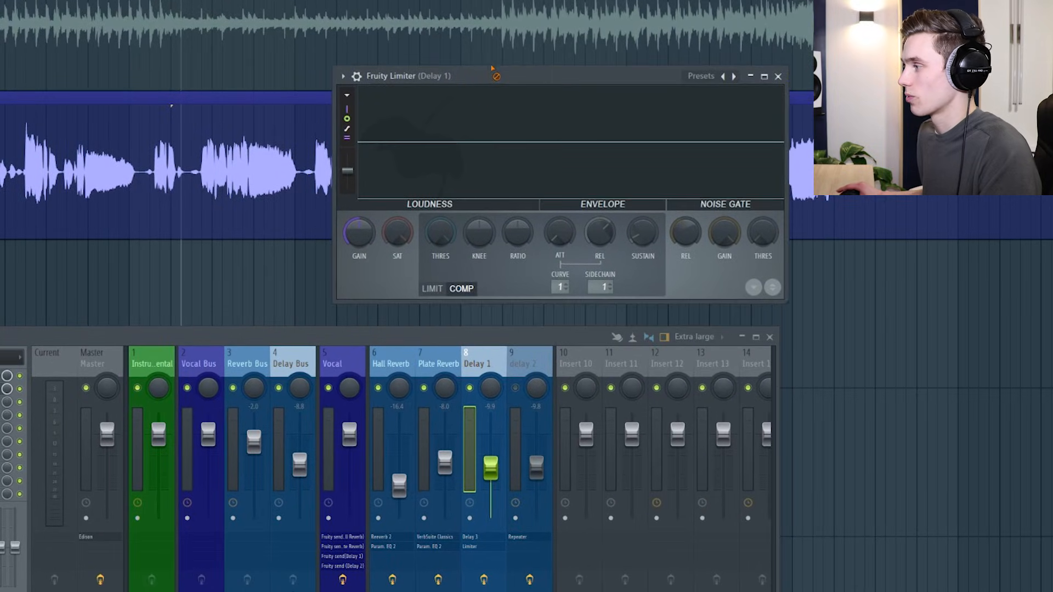
# Play the vocal while lowering the limiter's threshold and raising its ratio so the vocal ducks Delay 1, then close the limiter.
pyautogui.press('space')
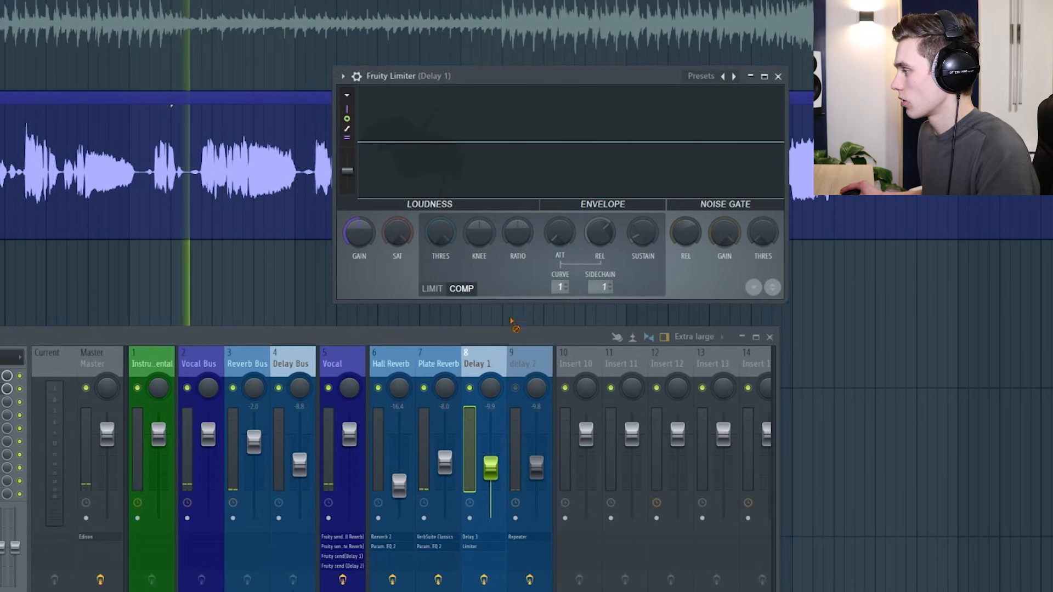
pyautogui.moveTo(440, 233); pyautogui.dragTo(440, 228)
pyautogui.moveTo(517, 233); pyautogui.dragTo(517, 194)
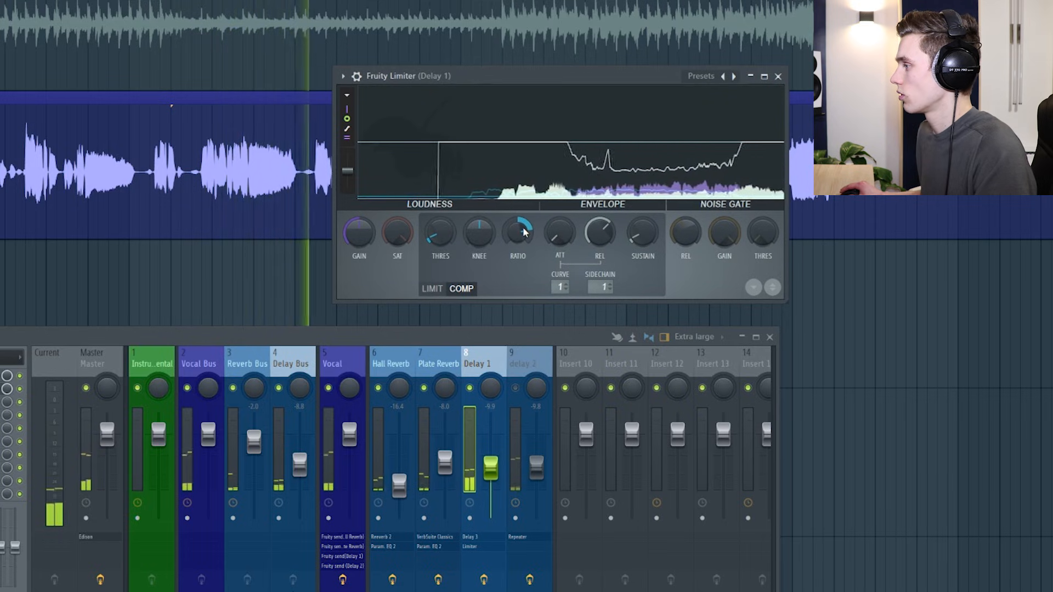
pyautogui.moveTo(537, 80); pyautogui.dragTo(485, 77)
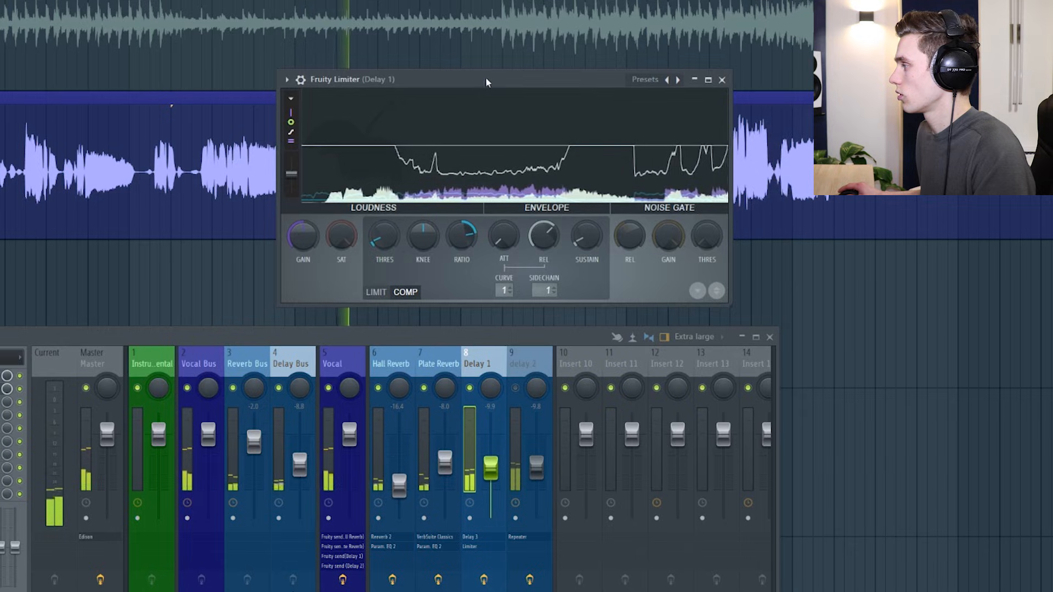
pyautogui.click(725, 78)
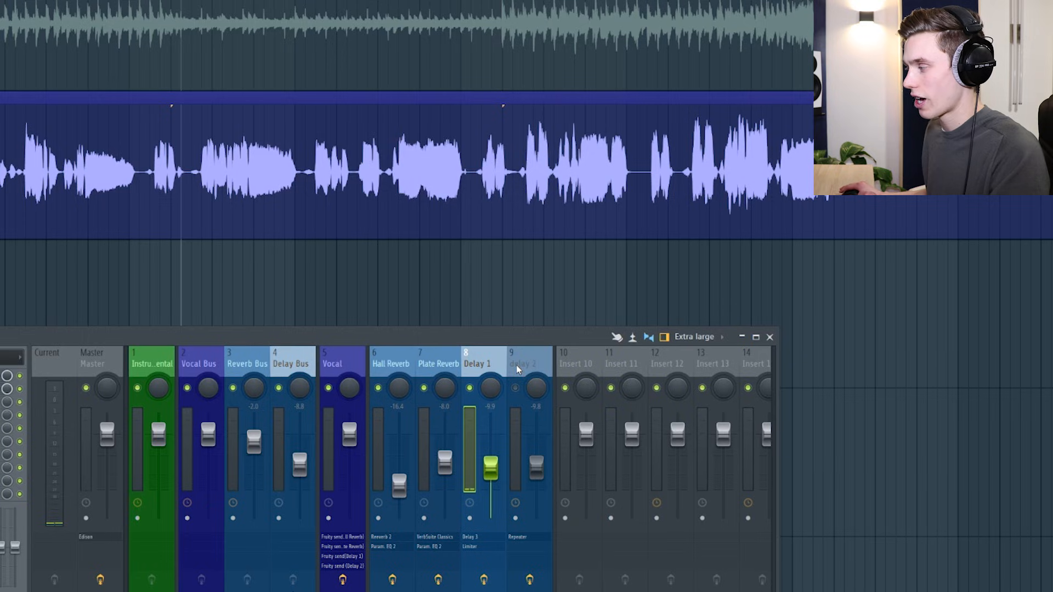
# Unmute delay 2 and the instrumental, and play the mix while lowering the Delay 1 fader to about -11 dB and delay 2 to about -10.5 dB.
pyautogui.click(515, 388)
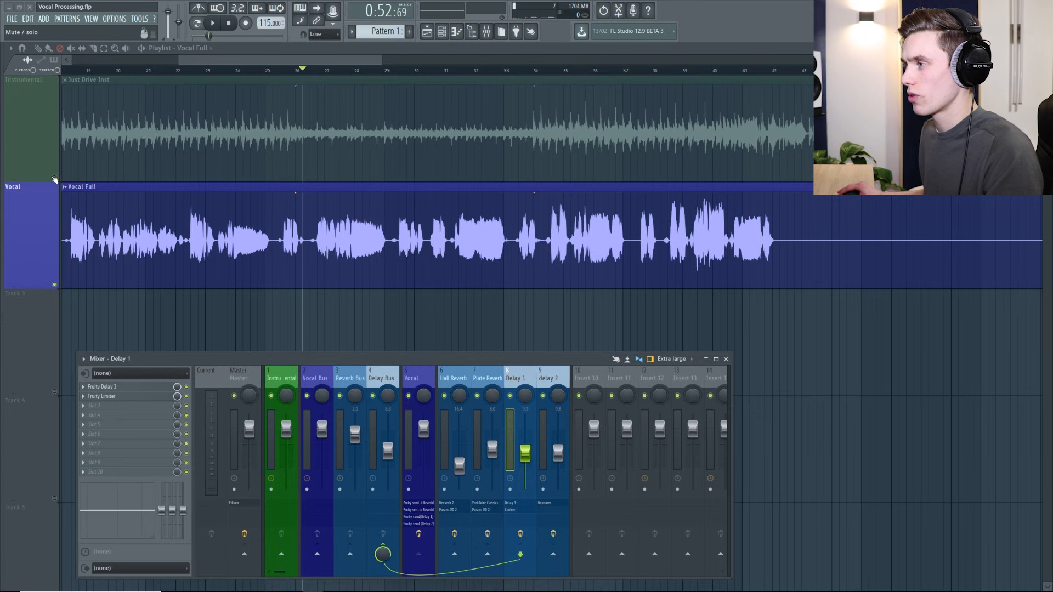
pyautogui.click(54, 178)
pyautogui.scroll(-3, 340, 221)
pyautogui.press('space')
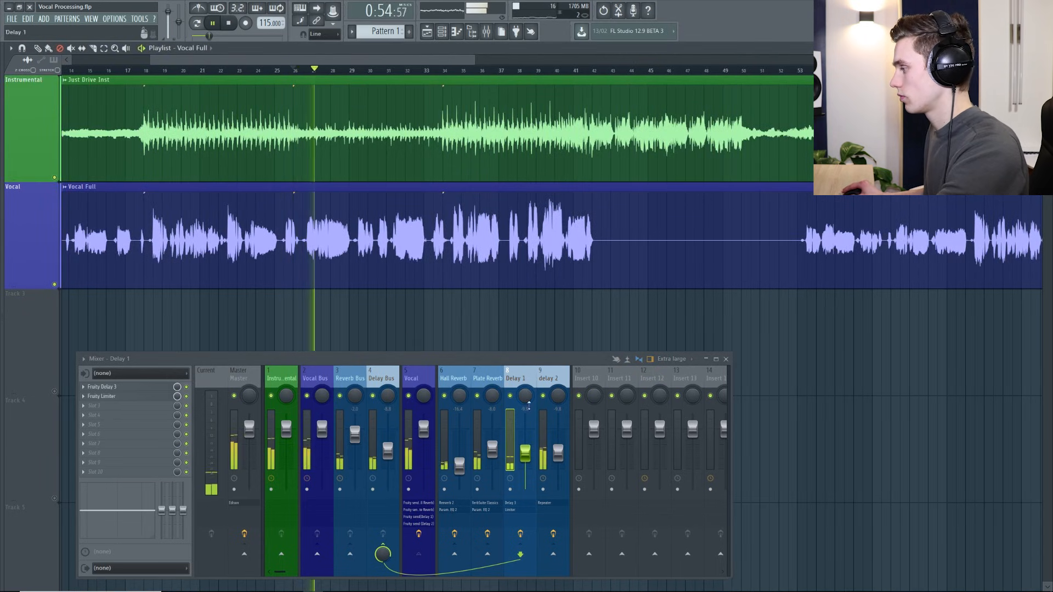
pyautogui.moveTo(558, 453)
pyautogui.mouseDown()
pyautogui.moveTo(525, 457)
pyautogui.moveTo(557, 458)
pyautogui.mouseUp()
pyautogui.click(493, 450)
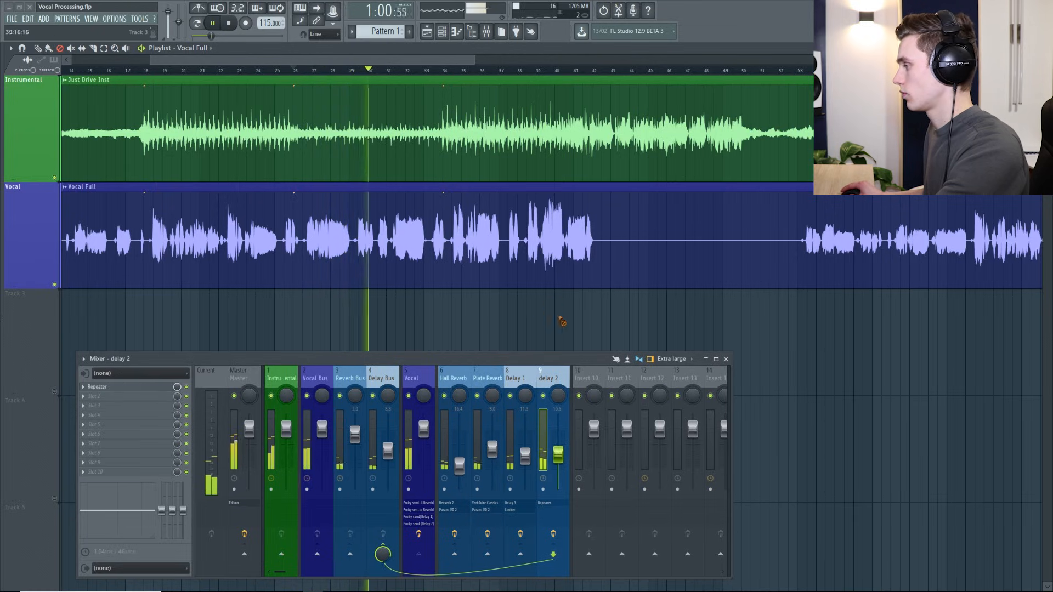
pyautogui.moveTo(558, 363); pyautogui.dragTo(552, 333)
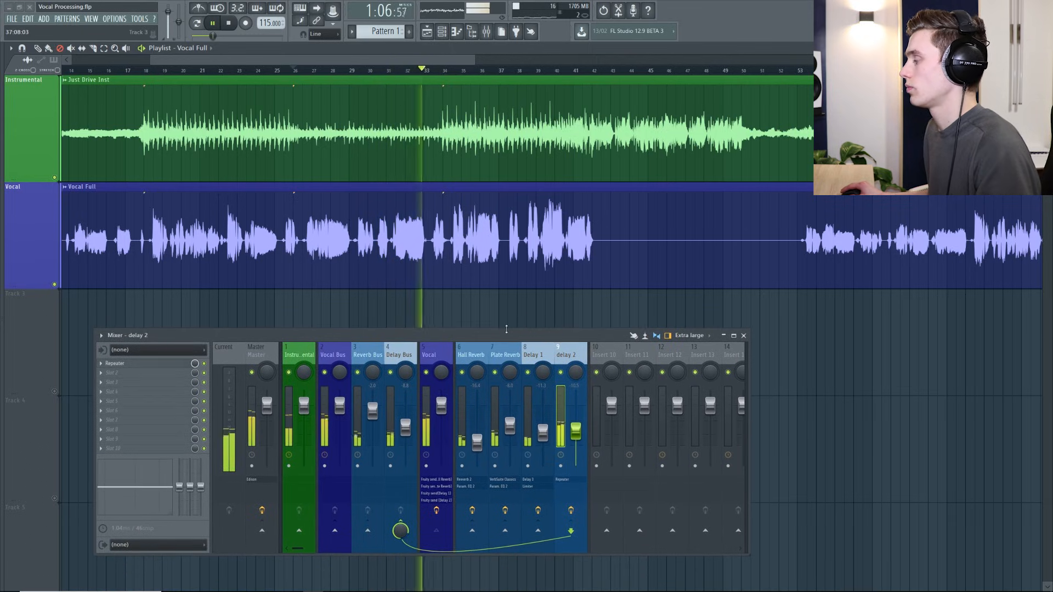
pyautogui.press('space')
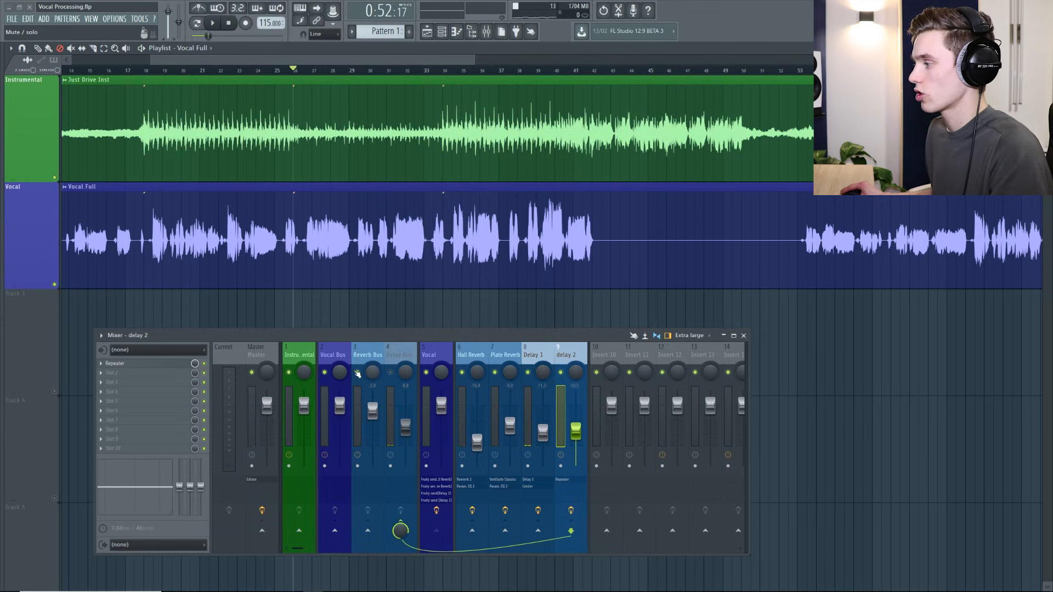
# Play the mix, unmute the Reverb Bus and Delay Bus to compare, and raise both faders, bringing the Reverb Bus to 0 dB.
pyautogui.press('space')
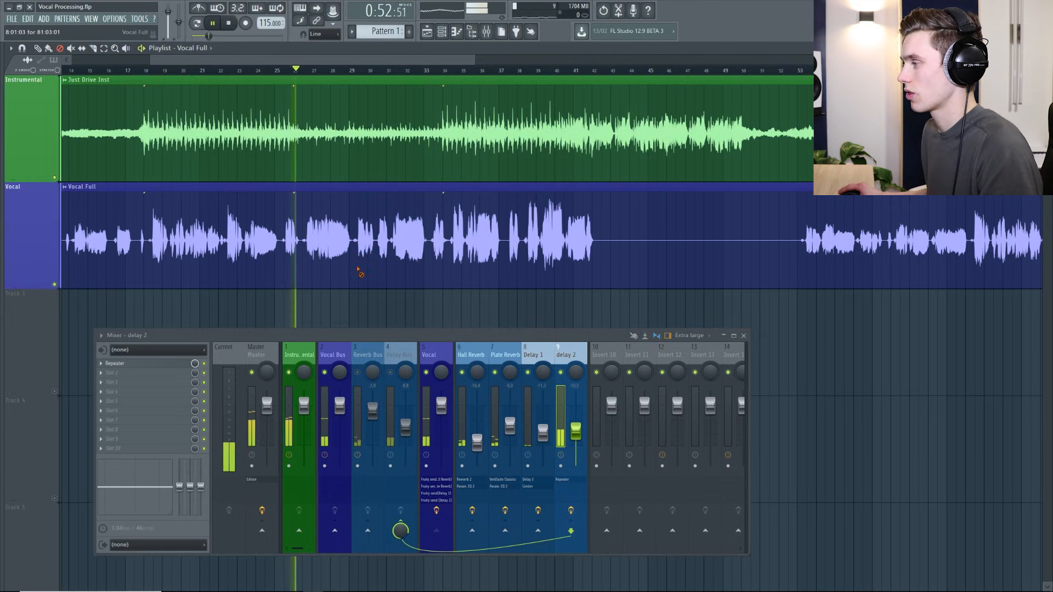
pyautogui.click(358, 373)
pyautogui.click(391, 373)
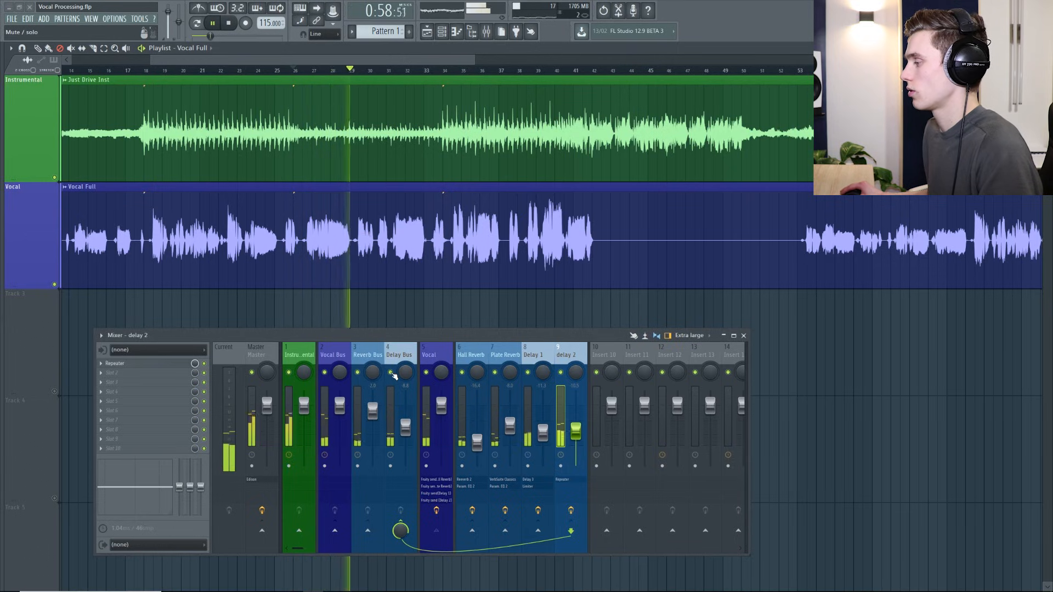
pyautogui.moveTo(408, 424); pyautogui.dragTo(373, 408)
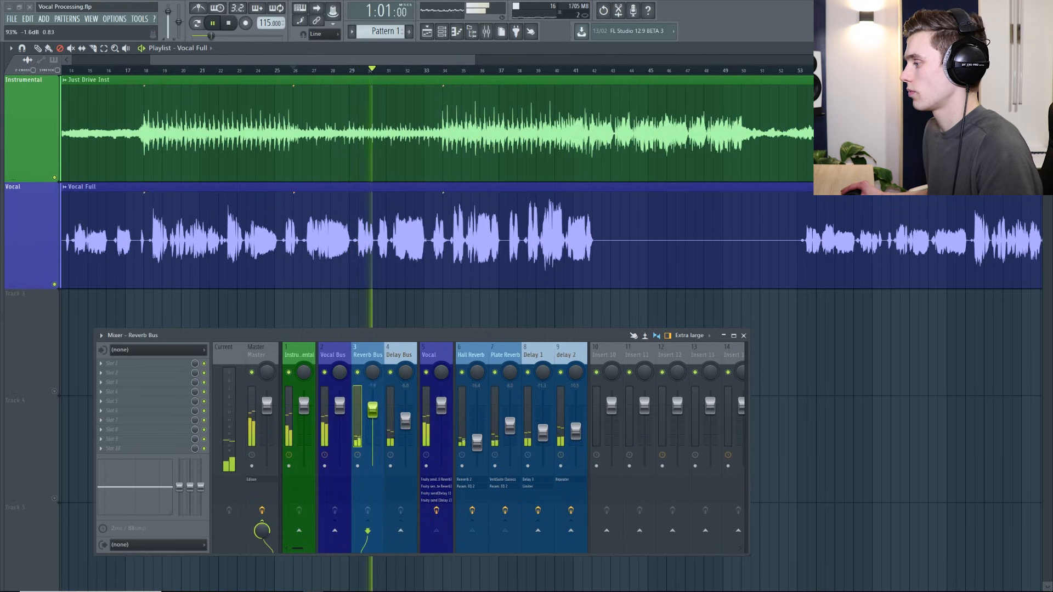
# Mute the Reverb Bus and Delay Bus to hear the vocal dry, and stop playback.
pyautogui.click(359, 373)
pyautogui.click(392, 374)
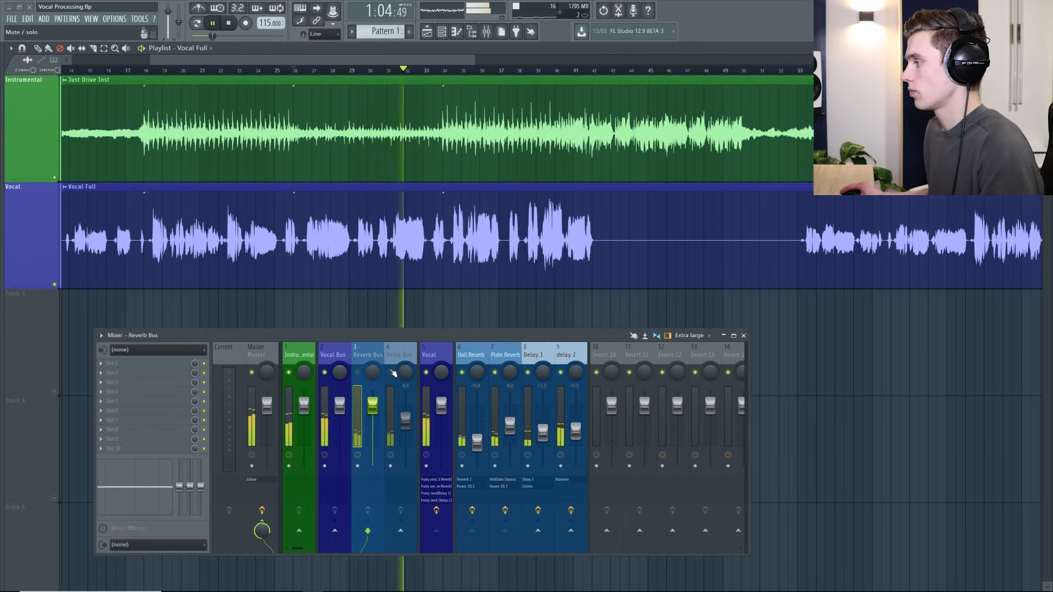
pyautogui.press('space')
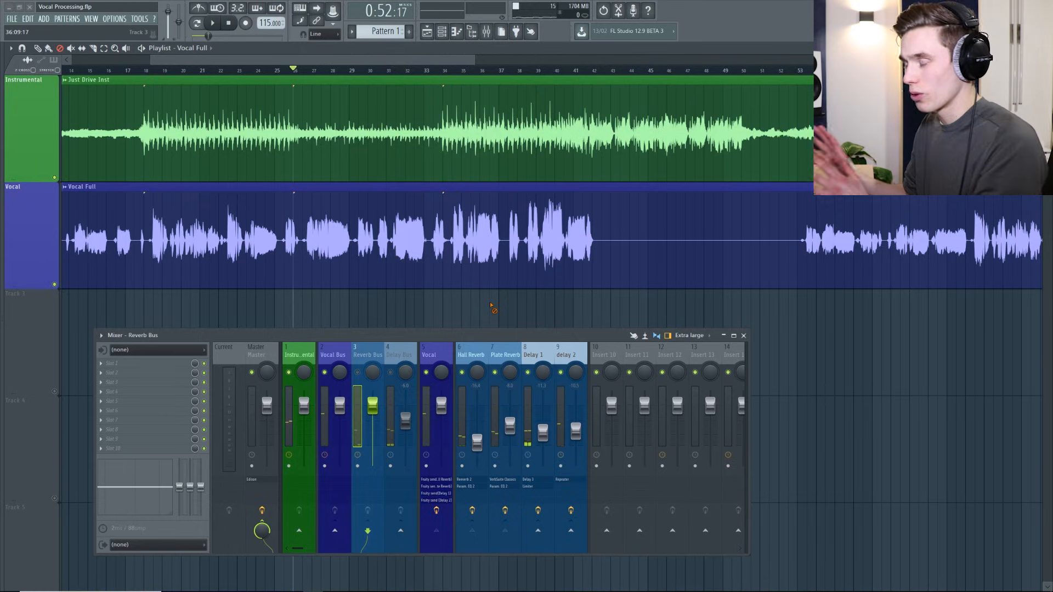
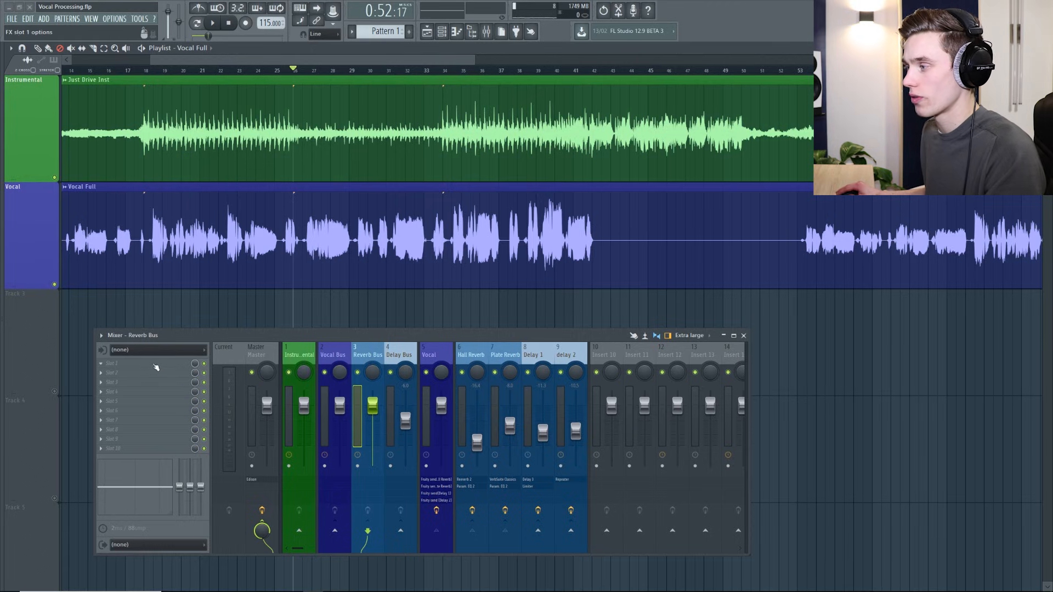
# Load Fruity Parametric EQ 2 into slot 1 of the Reverb Bus and lower its band 7 high shelf at about 2687 Hz.
pyautogui.click(131, 363)
pyautogui.moveTo(274, 359)
pyautogui.click(359, 378)
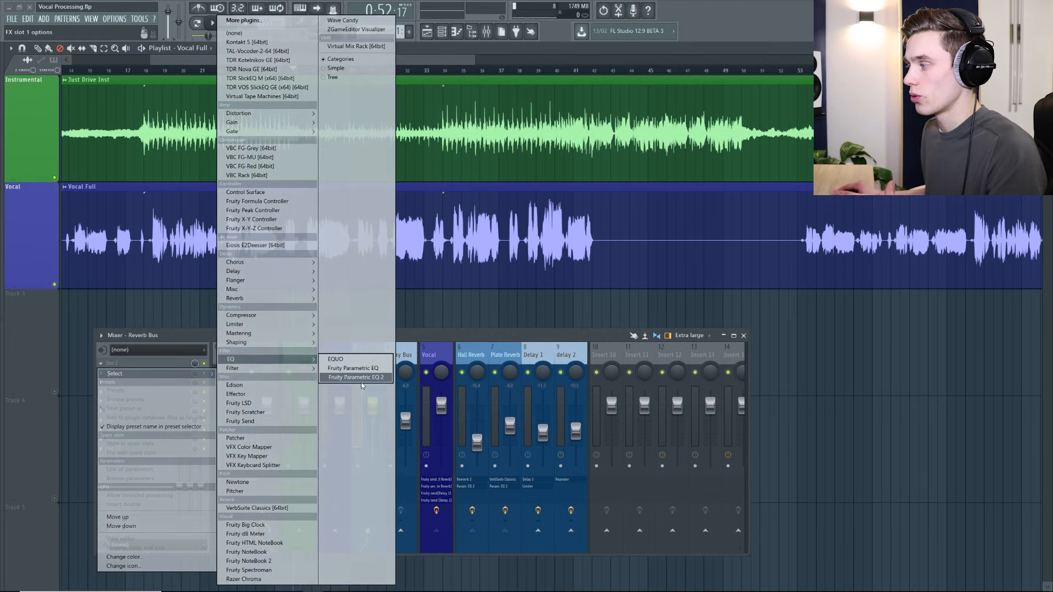
pyautogui.moveTo(215, 154); pyautogui.dragTo(189, 169)
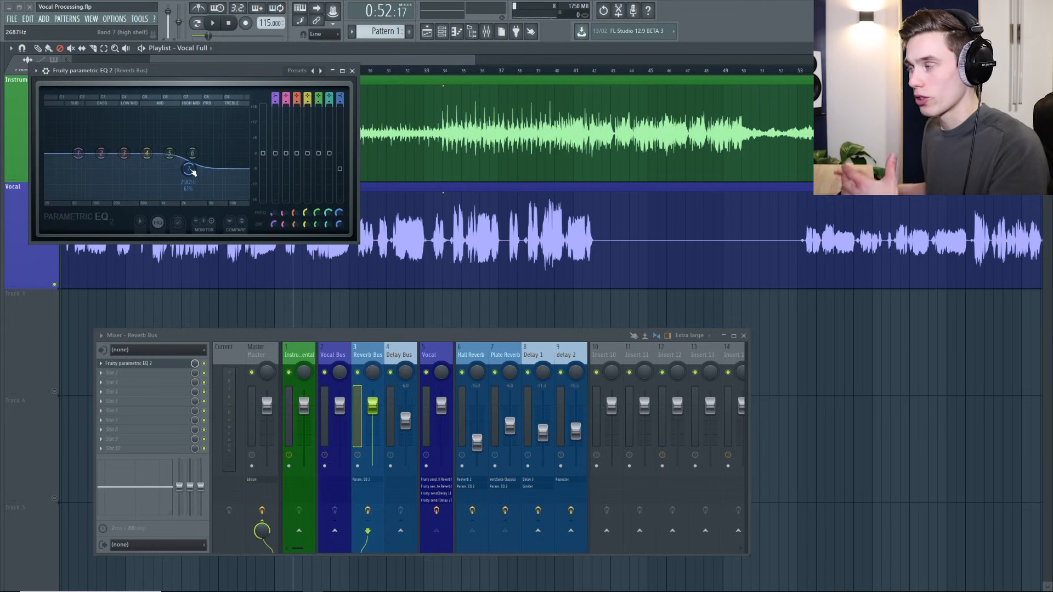
pyautogui.click(352, 71)
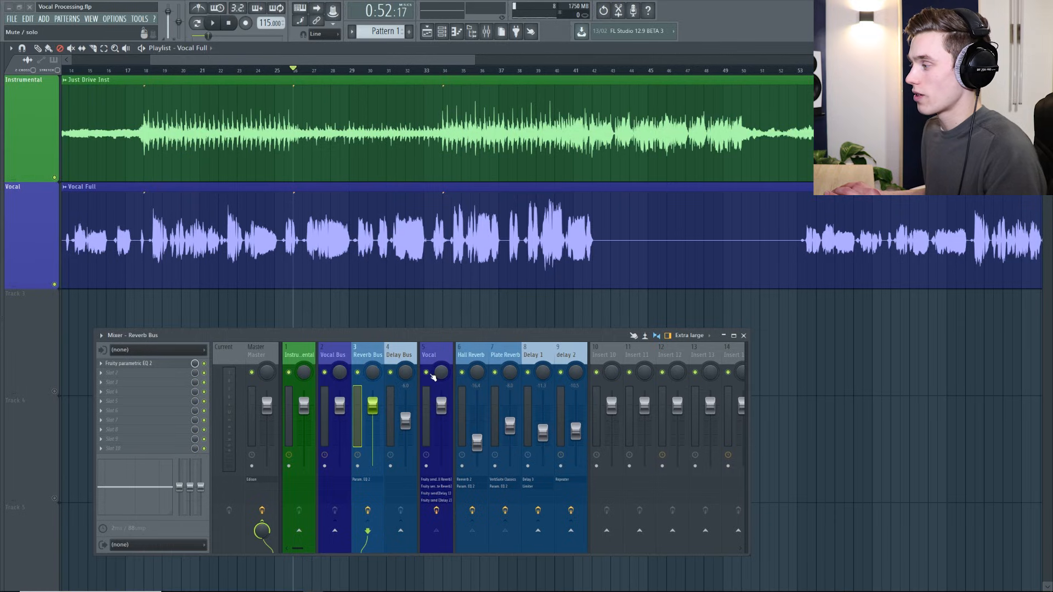
# Mute the Hall Reverb, Plate Reverb, Delay 1 and delay 2 tracks, and select the Vocal track.
pyautogui.click(462, 372)
pyautogui.click(494, 372)
pyautogui.click(528, 372)
pyautogui.click(561, 372)
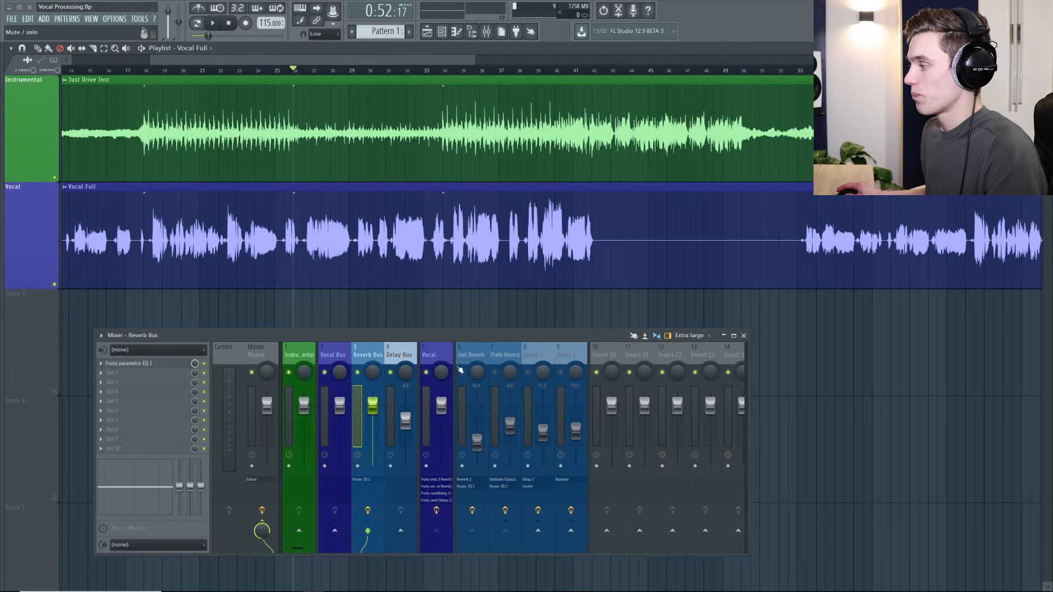
pyautogui.click(429, 352)
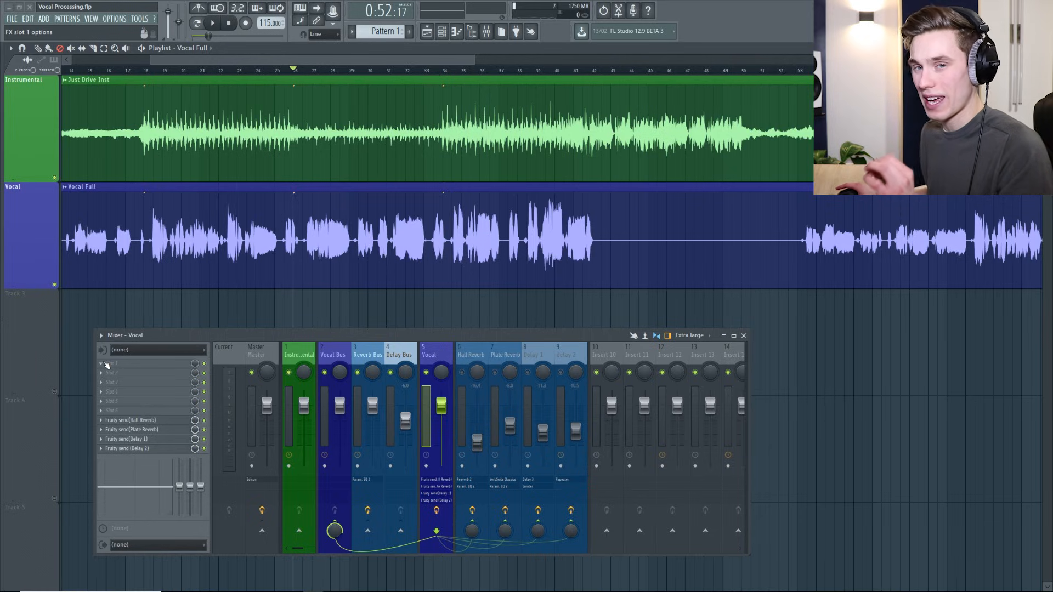
# Load TDR Nova GE into slot 1 of the Vocal track, look through its presets and close it.
pyautogui.click(125, 368)
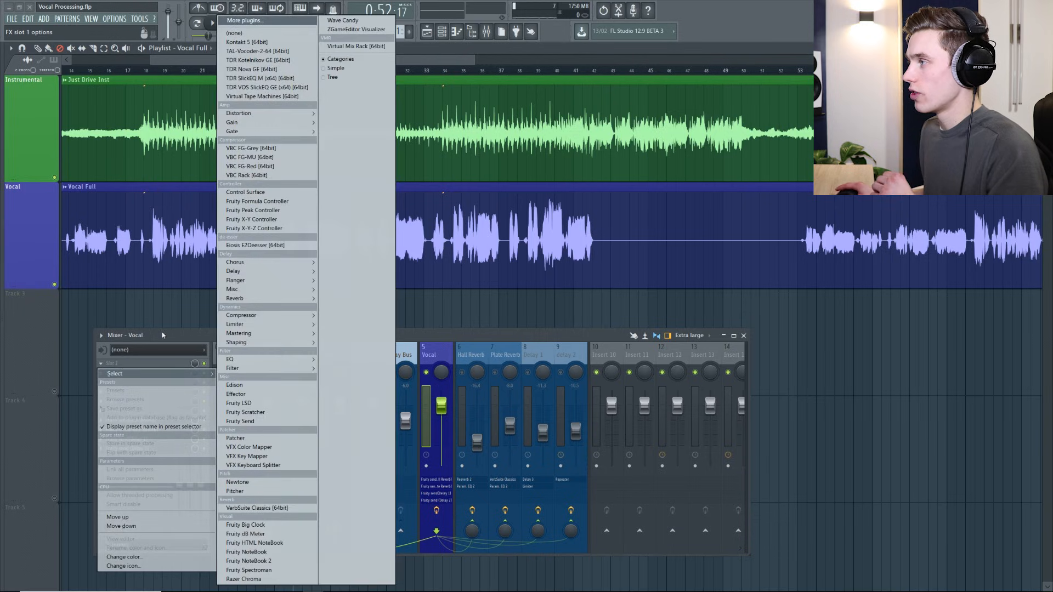
pyautogui.click(284, 72)
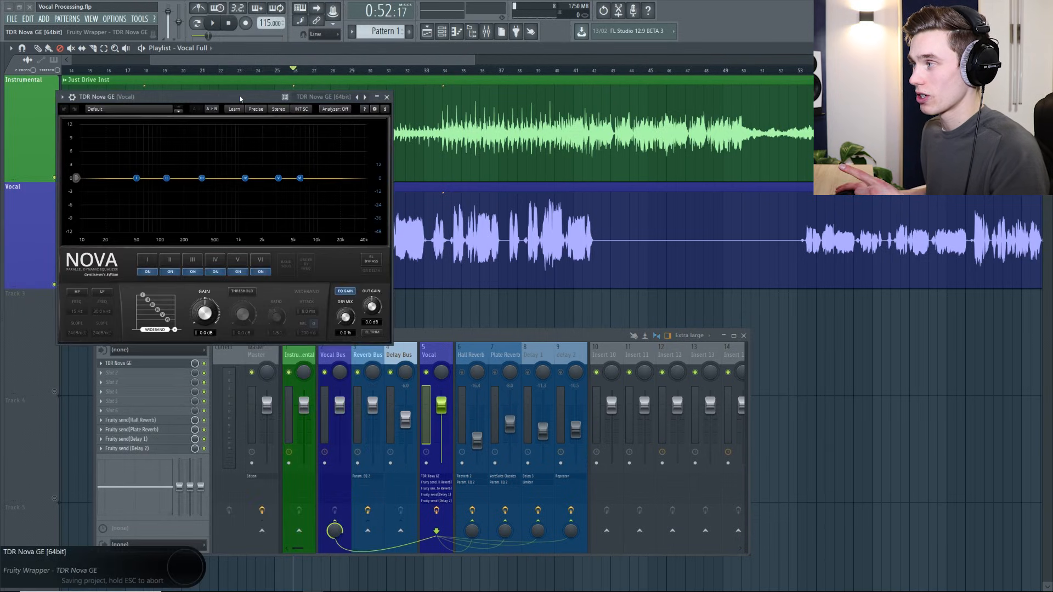
pyautogui.click(195, 147)
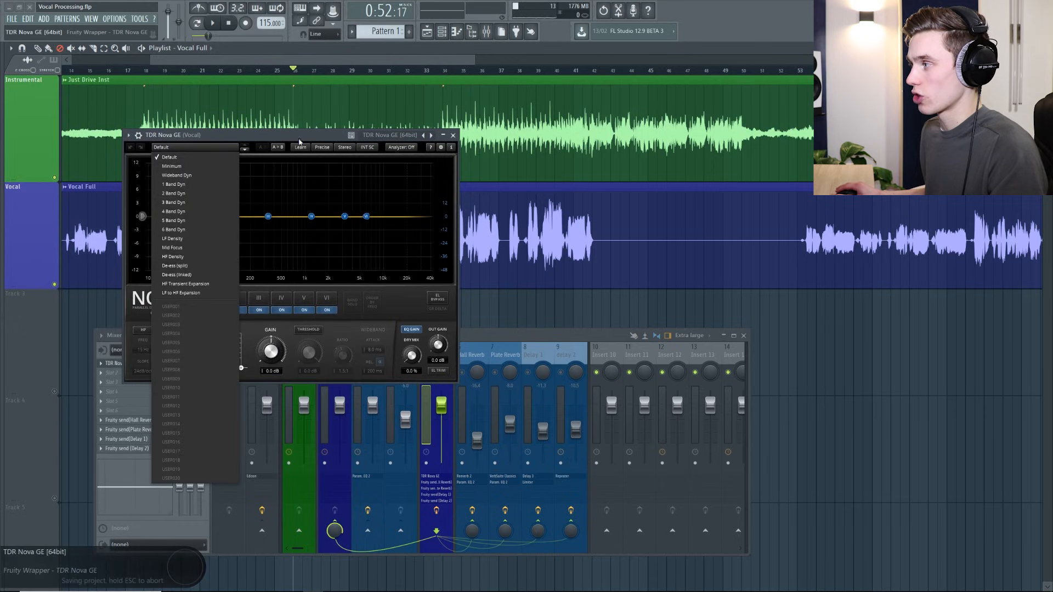
pyautogui.click(453, 135)
# Find Eiosis E2Deesser in the full effect list and load it into slot 1 of the Vocal track in place of TDR Nova GE.
pyautogui.click(100, 364)
pyautogui.moveTo(131, 375)
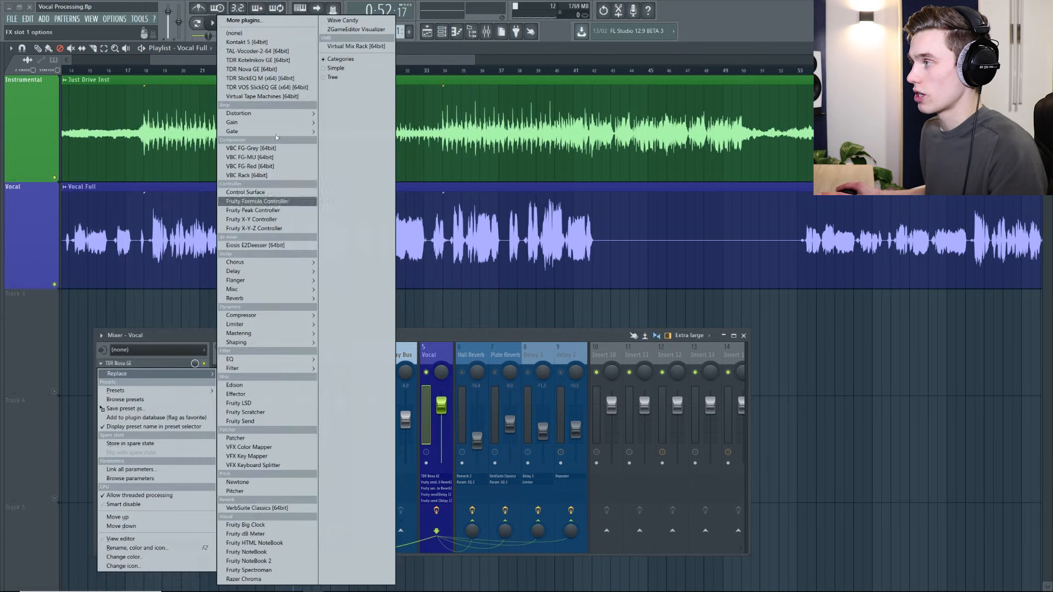
pyautogui.click(260, 14)
pyautogui.write('eio')
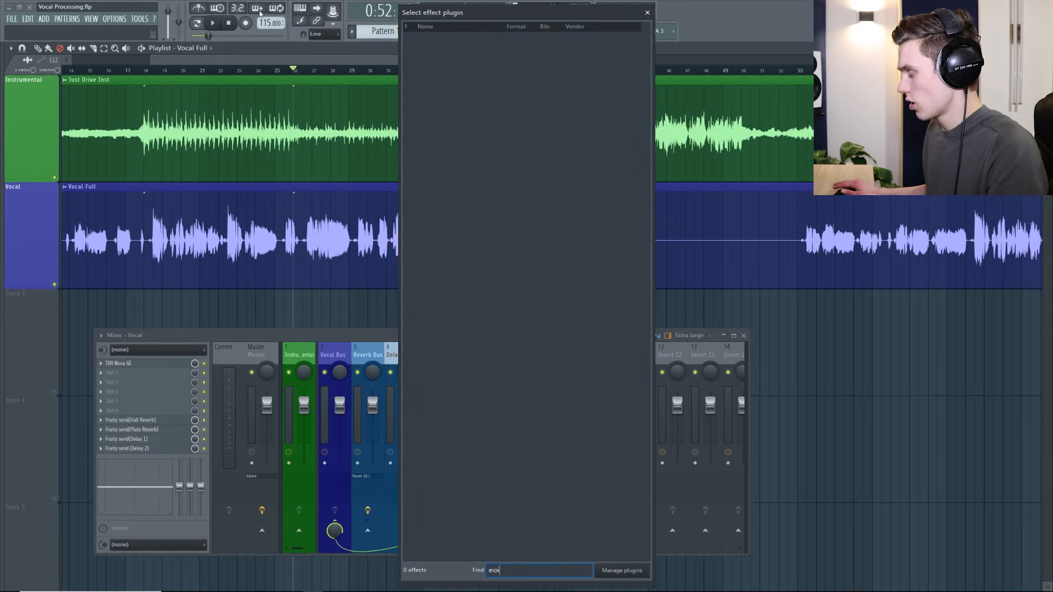
pyautogui.doubleClick(460, 36)
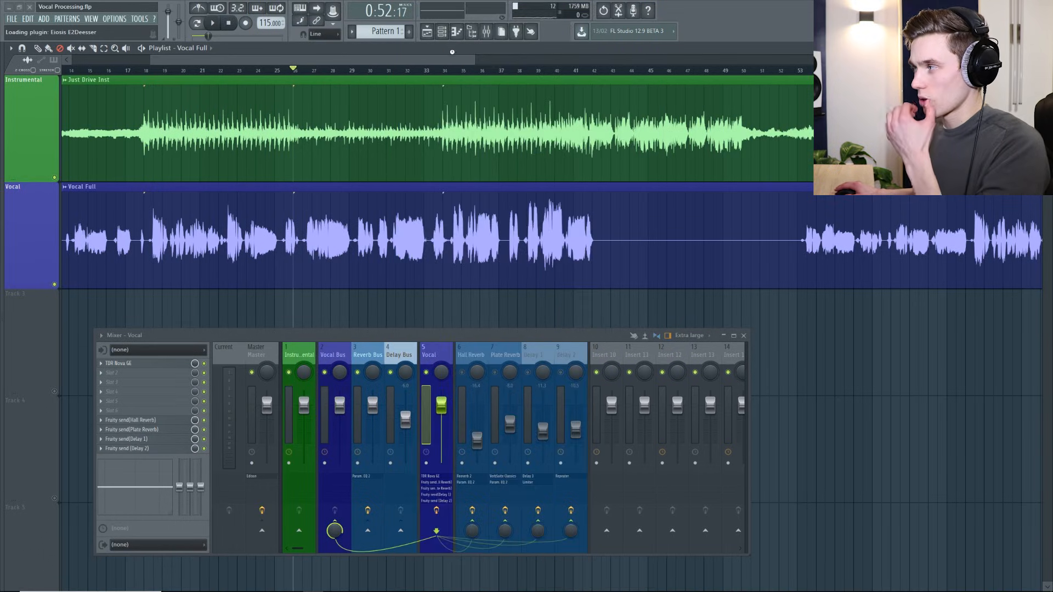
pyautogui.moveTo(470, 132); pyautogui.dragTo(408, 138)
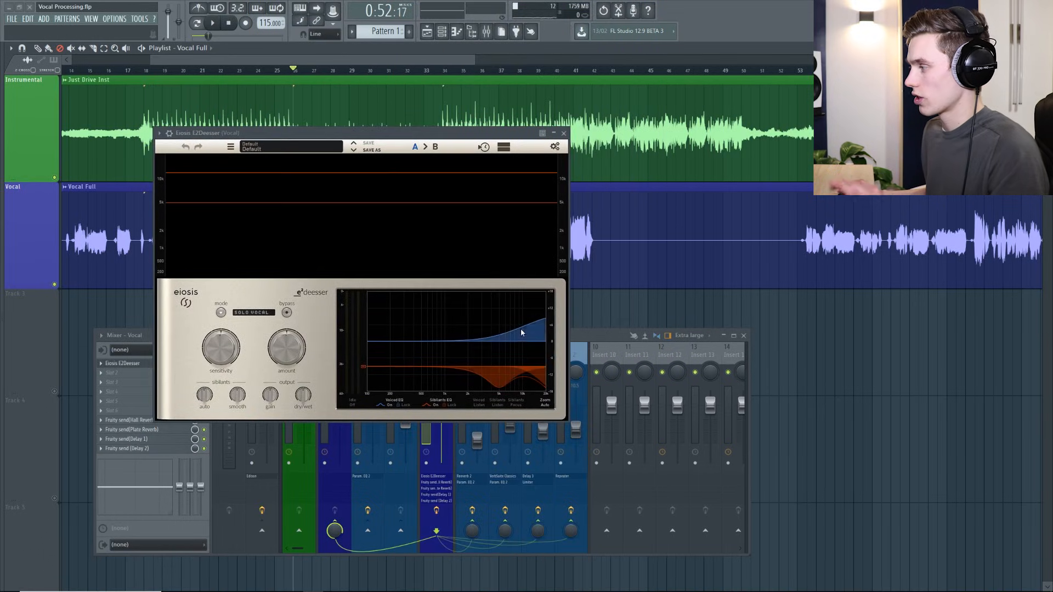
# Nearly flatten the de-esser's high-frequency vocal EQ boost, reshape the sibilants EQ cut, and close the plugin.
pyautogui.moveTo(494, 344); pyautogui.dragTo(510, 340)
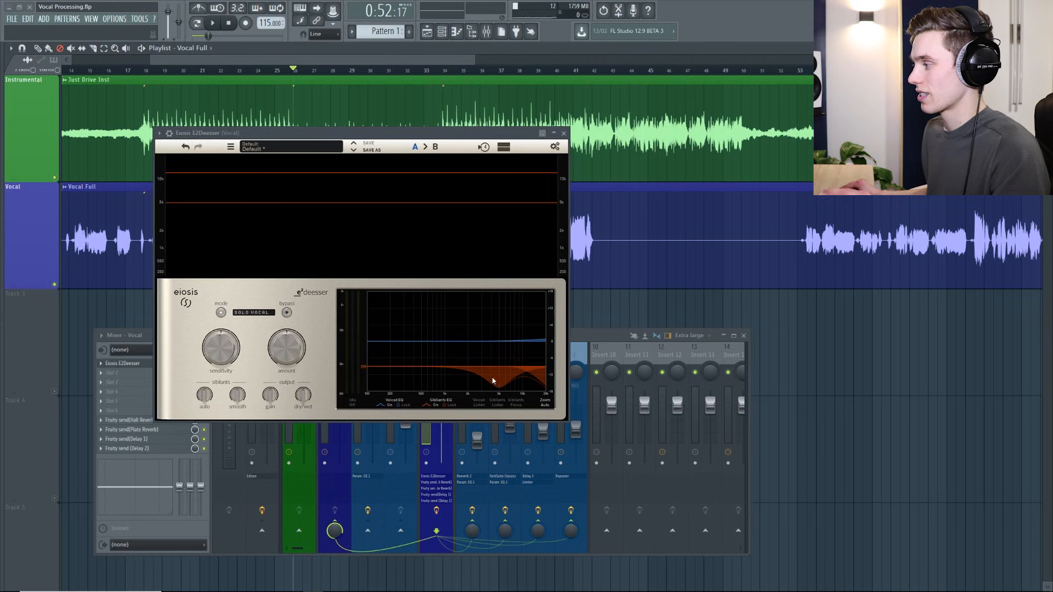
pyautogui.moveTo(499, 387); pyautogui.dragTo(500, 379)
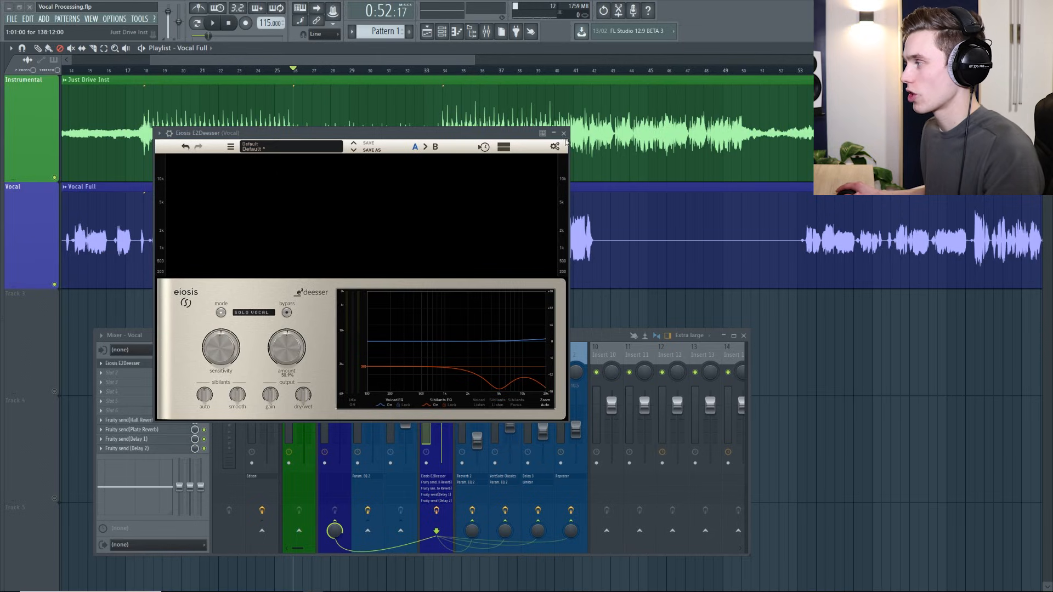
pyautogui.click(475, 224)
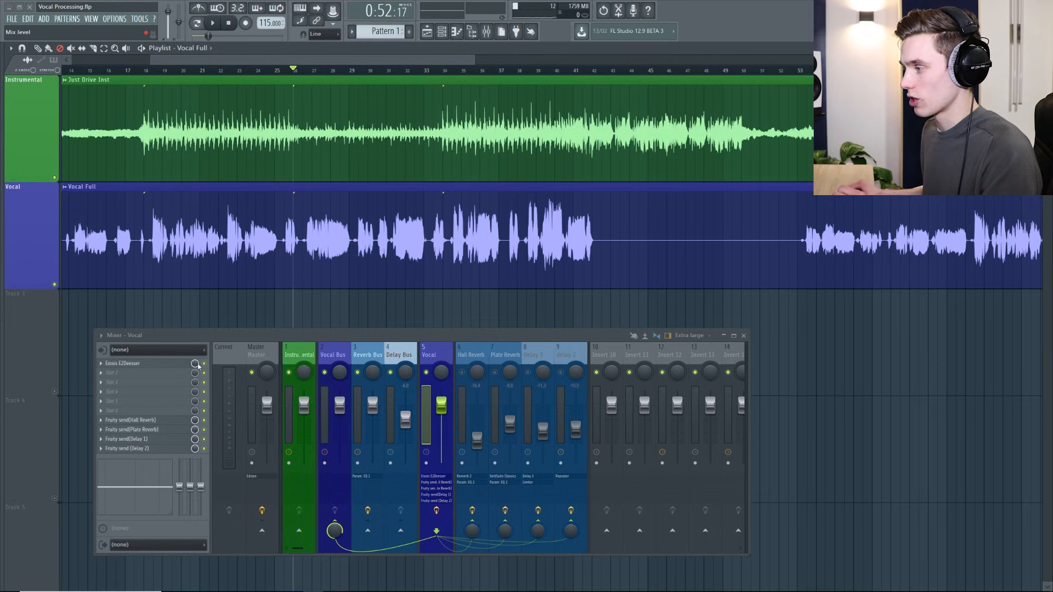
# Find TR5 EQual in the full effect list, load it into slot 2 of the Vocal track, and save the project.
pyautogui.click(129, 373)
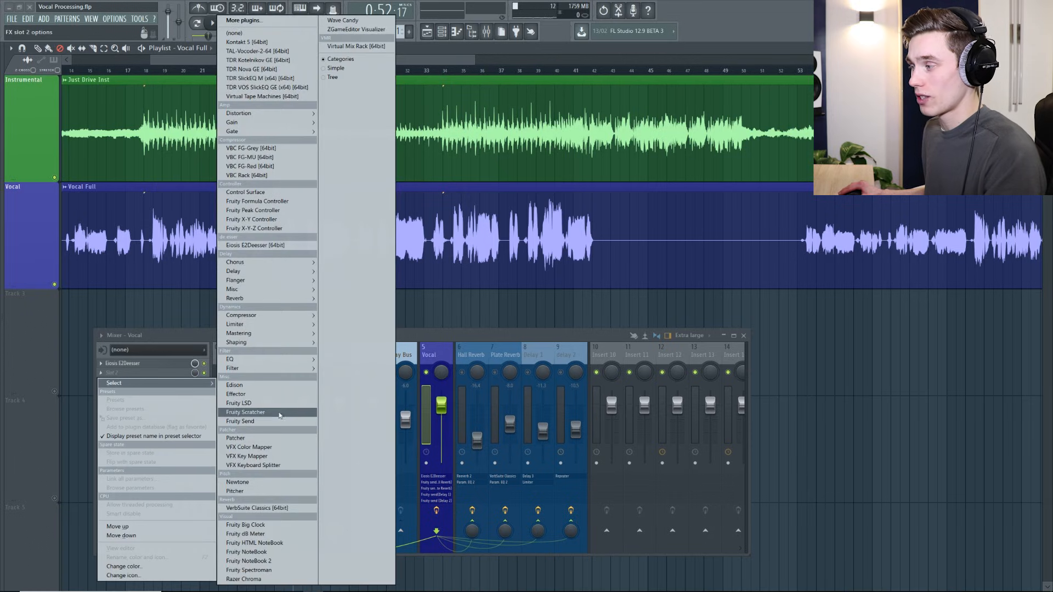
pyautogui.moveTo(274, 359)
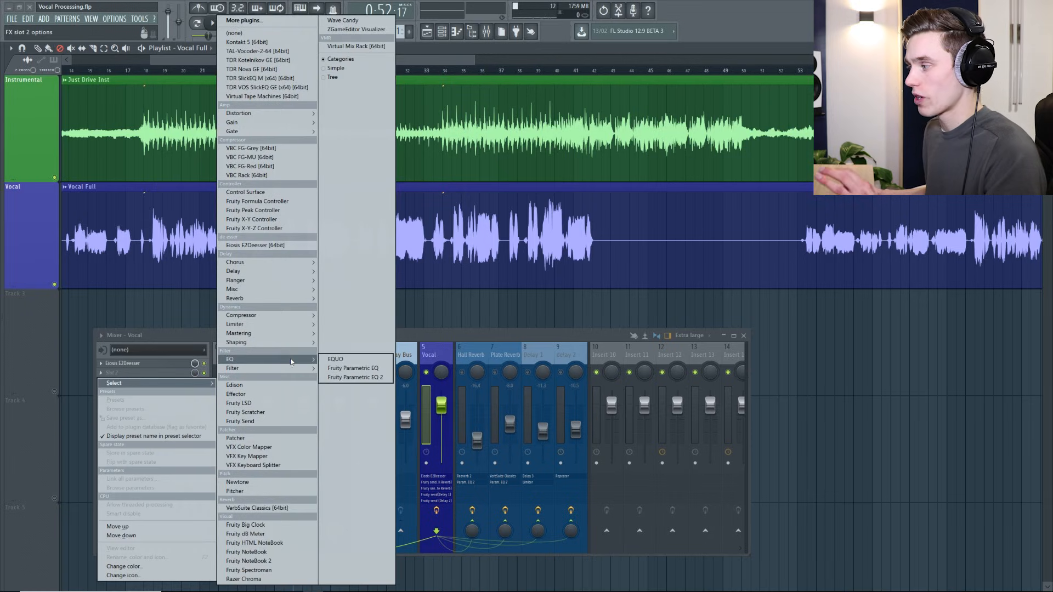
pyautogui.click(250, 23)
pyautogui.write('tr 5')
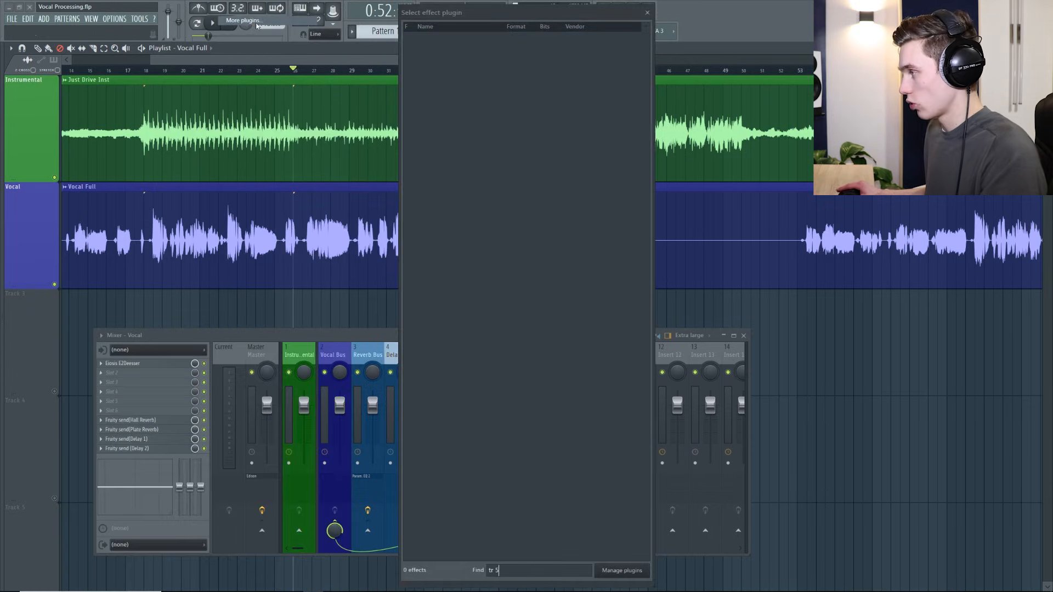
pyautogui.press('BackSpace')
pyautogui.press('BackSpace')
pyautogui.write('5 e')
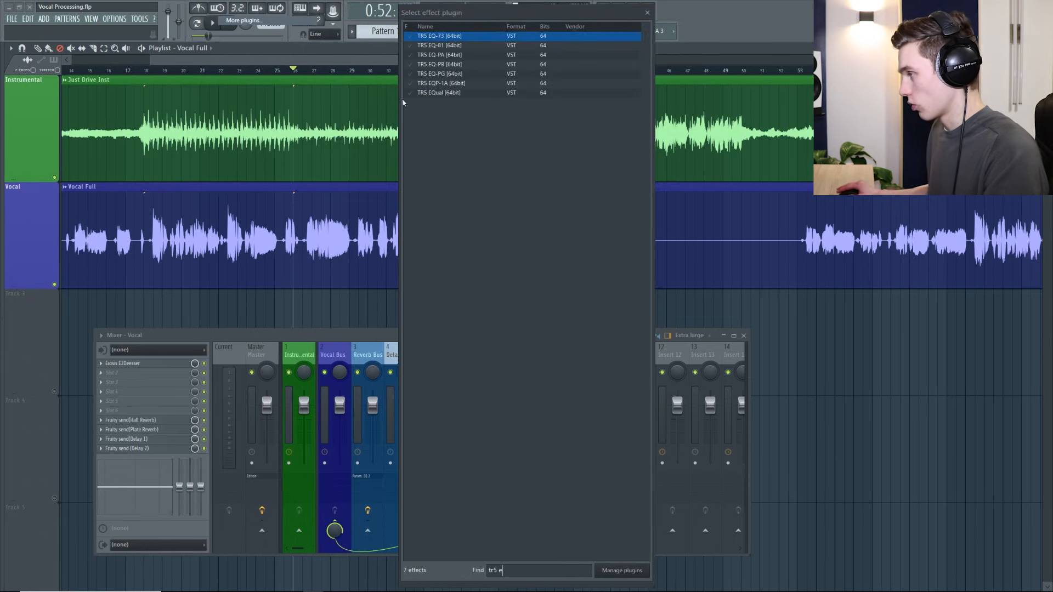
pyautogui.doubleClick(468, 91)
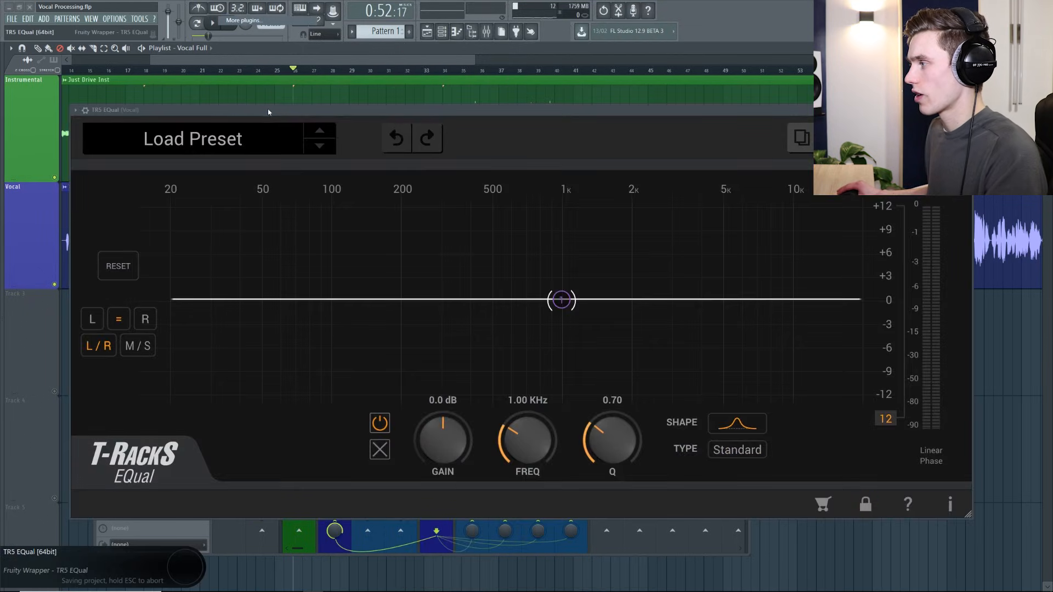
pyautogui.hotkey('ctrl', 's')
# Shrink the EQual window and add a narrow cut at 115 Hz with -6.0 dB gain and a Q of 8.10.
pyautogui.moveTo(927, 496); pyautogui.dragTo(520, 329)
pyautogui.moveTo(320, 96); pyautogui.dragTo(606, 183)
pyautogui.doubleClick(475, 284)
pyautogui.moveTo(476, 284); pyautogui.dragTo(477, 286)
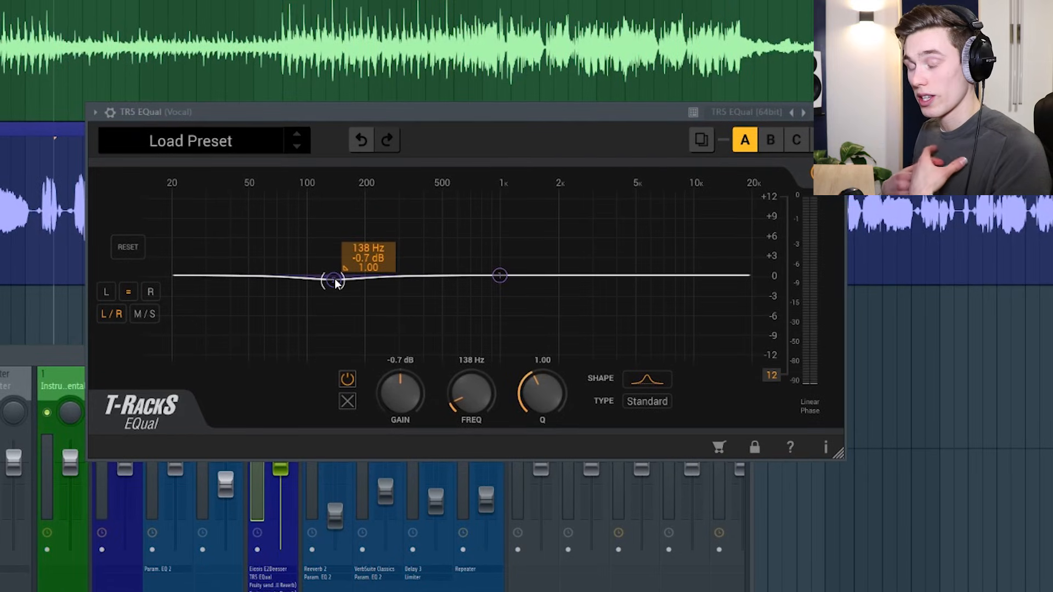
pyautogui.moveTo(335, 283); pyautogui.dragTo(318, 313)
pyautogui.scroll(6, 347, 304)
pyautogui.scroll(3, 318, 312)
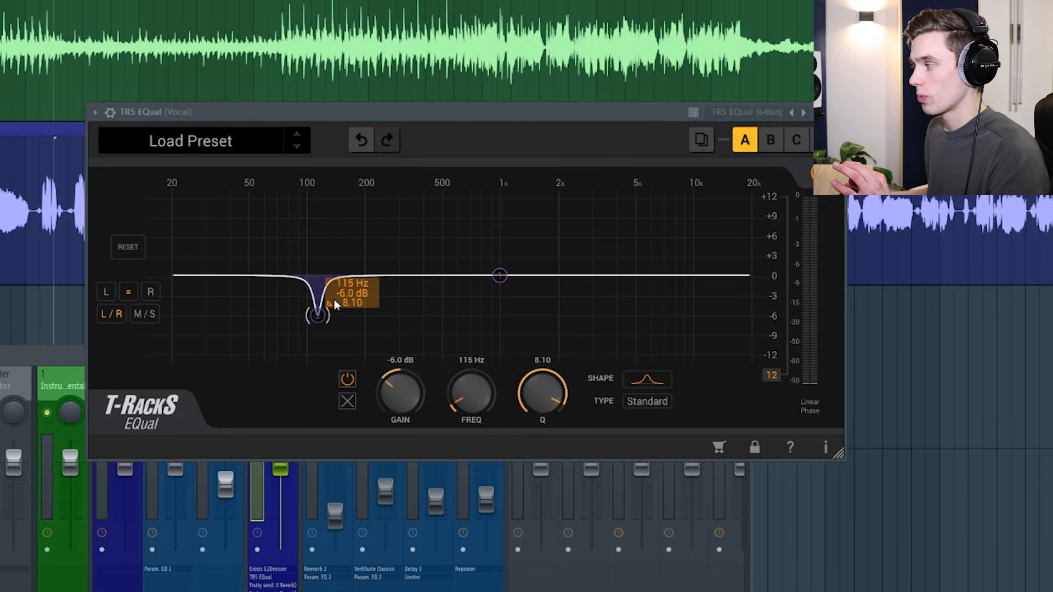
# Add a second narrow cut just below 200 Hz, set the 115 Hz cut to -3.5 dB, and set the gain display range to 6 dB.
pyautogui.moveTo(360, 276); pyautogui.dragTo(320, 301)
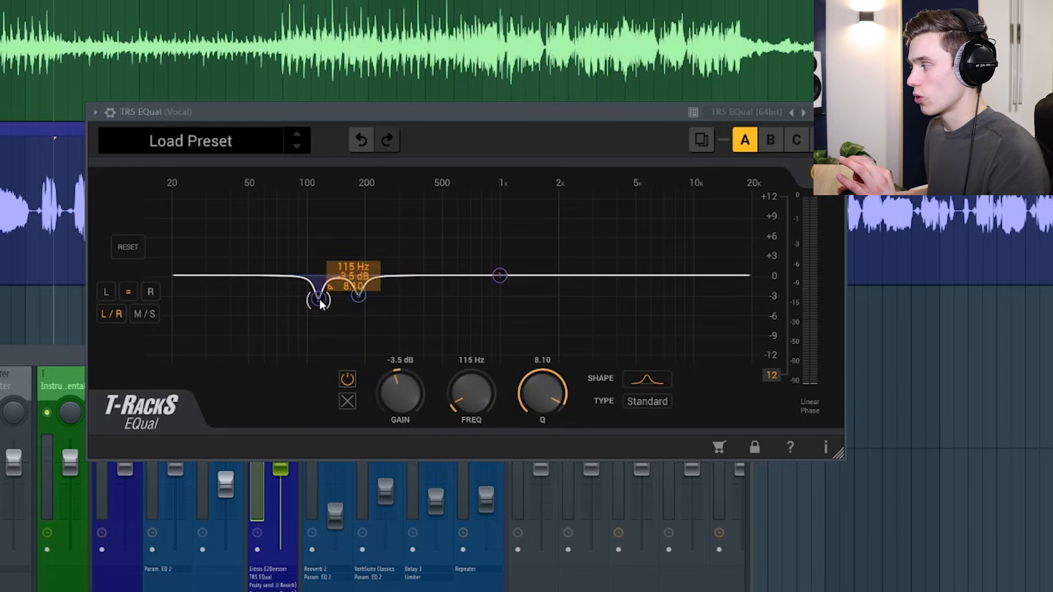
pyautogui.click(772, 375)
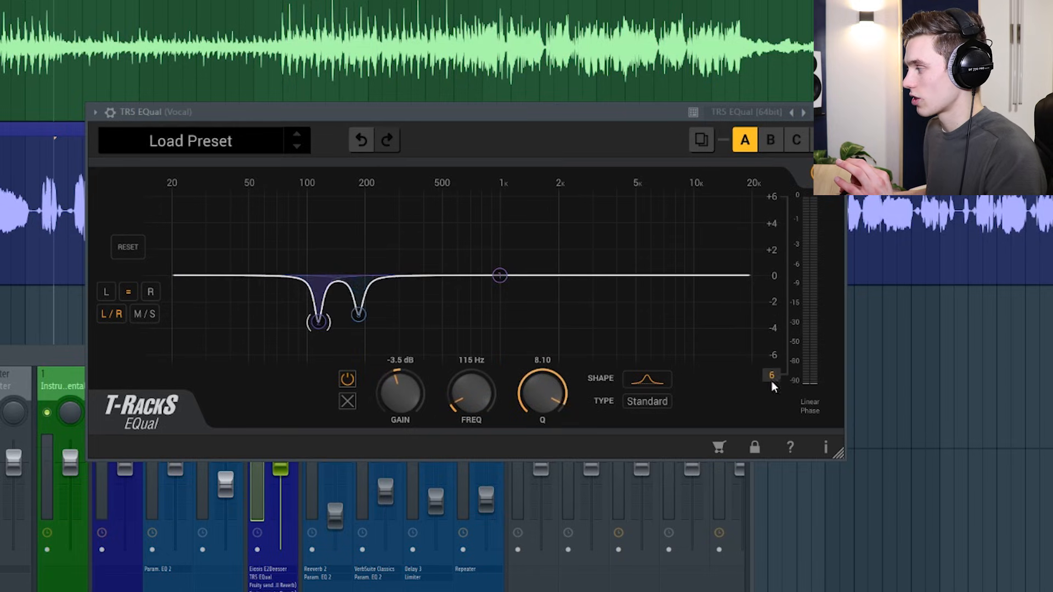
# Ease both narrow low-frequency cuts to about -3 dB and -2.5 dB, shifting the 115 Hz one slightly higher.
pyautogui.click(772, 374)
pyautogui.click(772, 375)
pyautogui.click(771, 375)
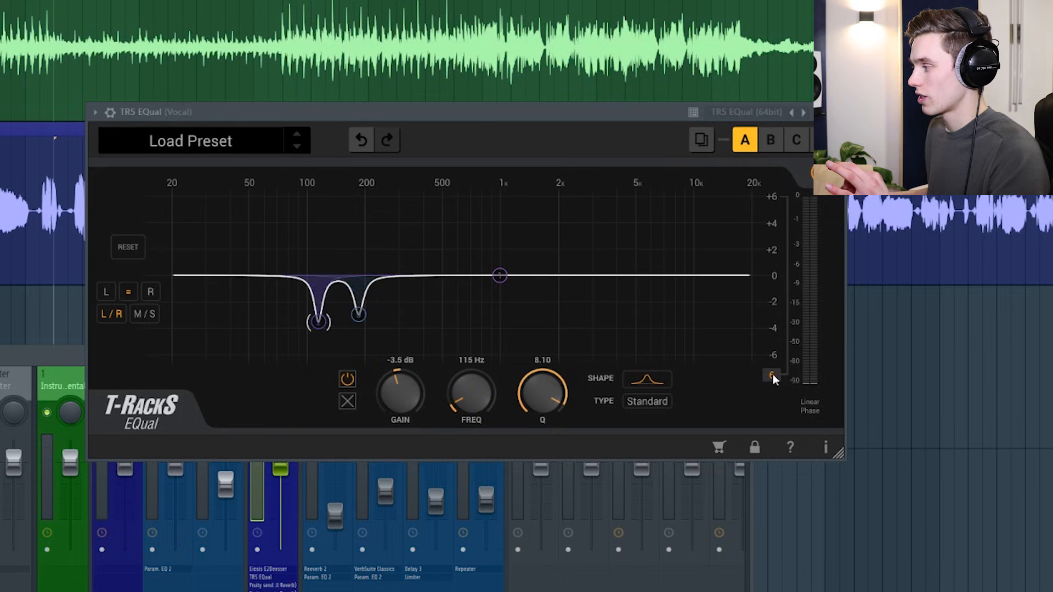
pyautogui.moveTo(359, 314); pyautogui.dragTo(324, 313)
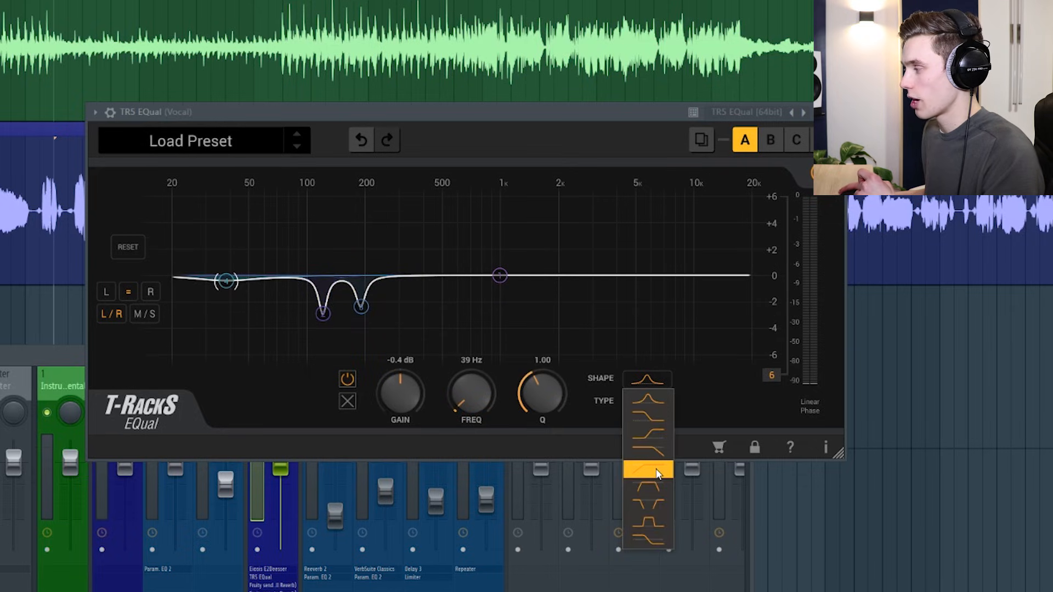
# Make the new 39 Hz band a high-pass filter, sweep it up to 84 Hz, back it off slightly, and soften the cut near 200 Hz.
pyautogui.click(657, 473)
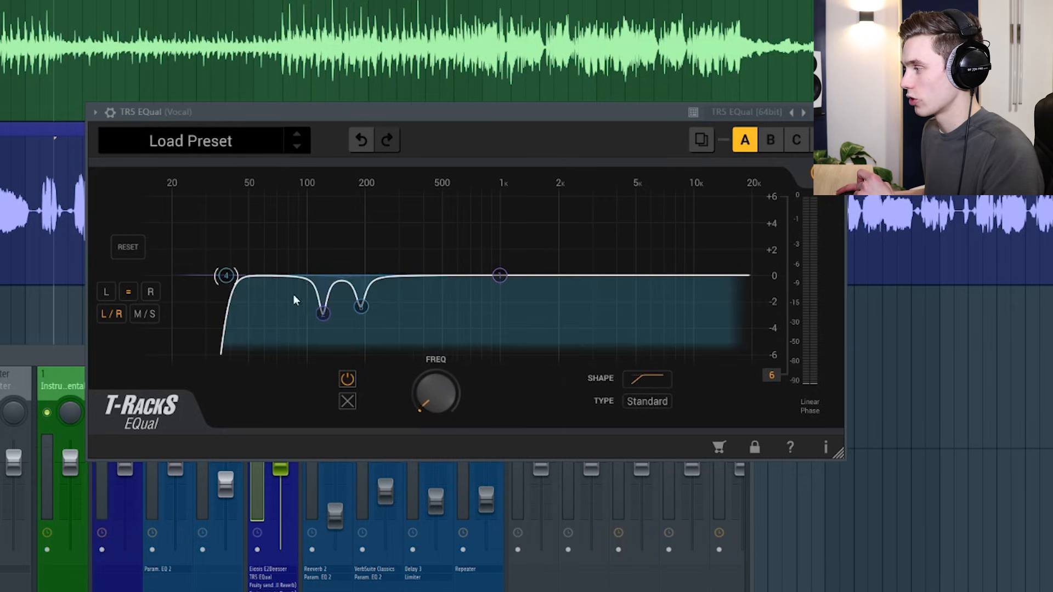
pyautogui.moveTo(227, 280); pyautogui.dragTo(295, 279)
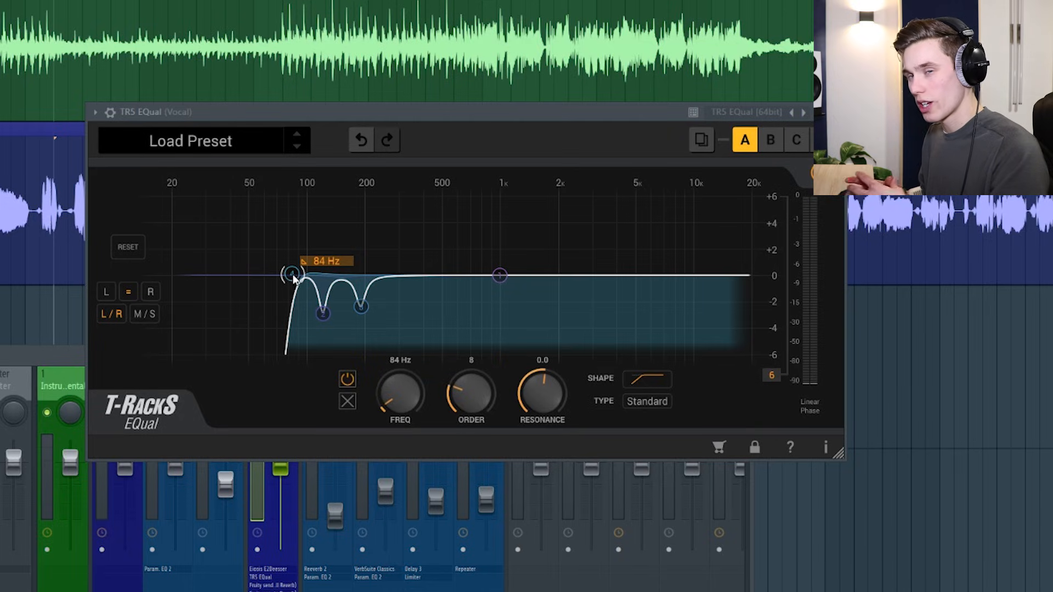
pyautogui.moveTo(295, 278); pyautogui.dragTo(279, 279)
pyautogui.moveTo(361, 305); pyautogui.dragTo(364, 297)
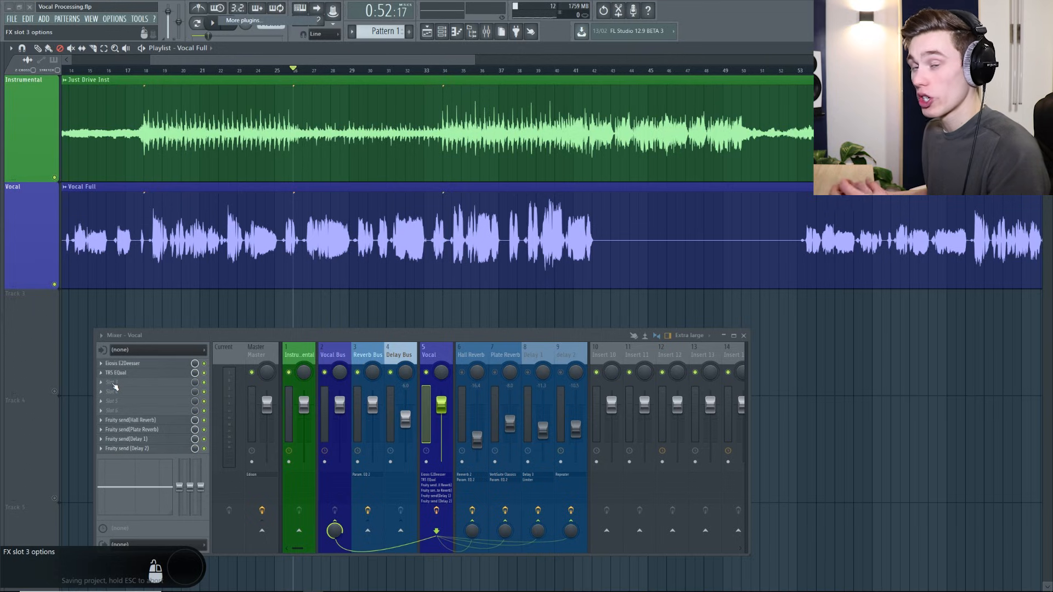
# Load Virtual Mix Rack into slot 3 of the Vocal track and place an FG-Stress compressor module in it.
pyautogui.click(115, 387)
pyautogui.click(357, 48)
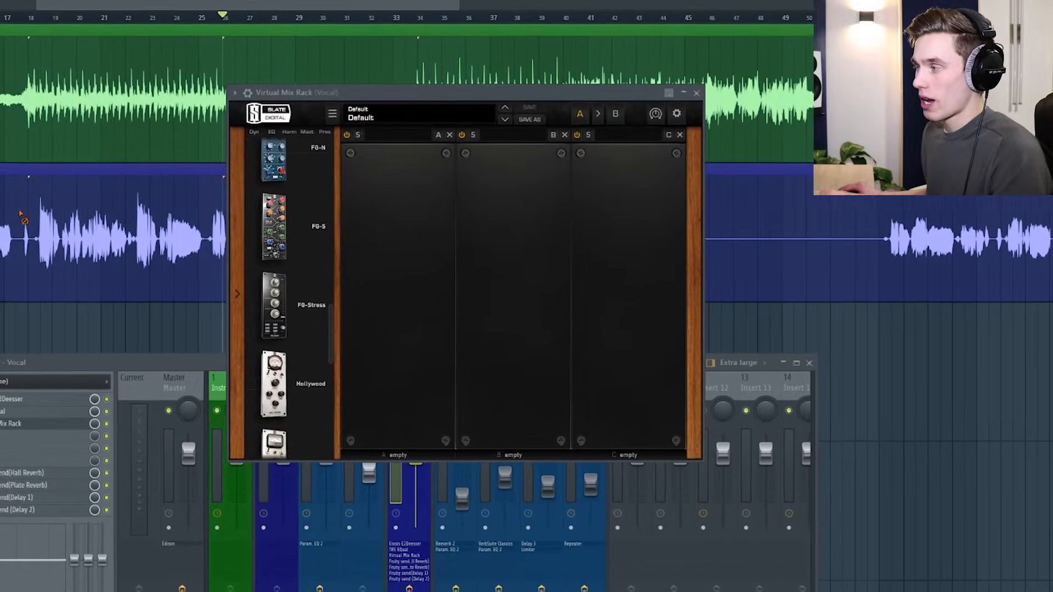
pyautogui.moveTo(310, 305); pyautogui.dragTo(413, 304)
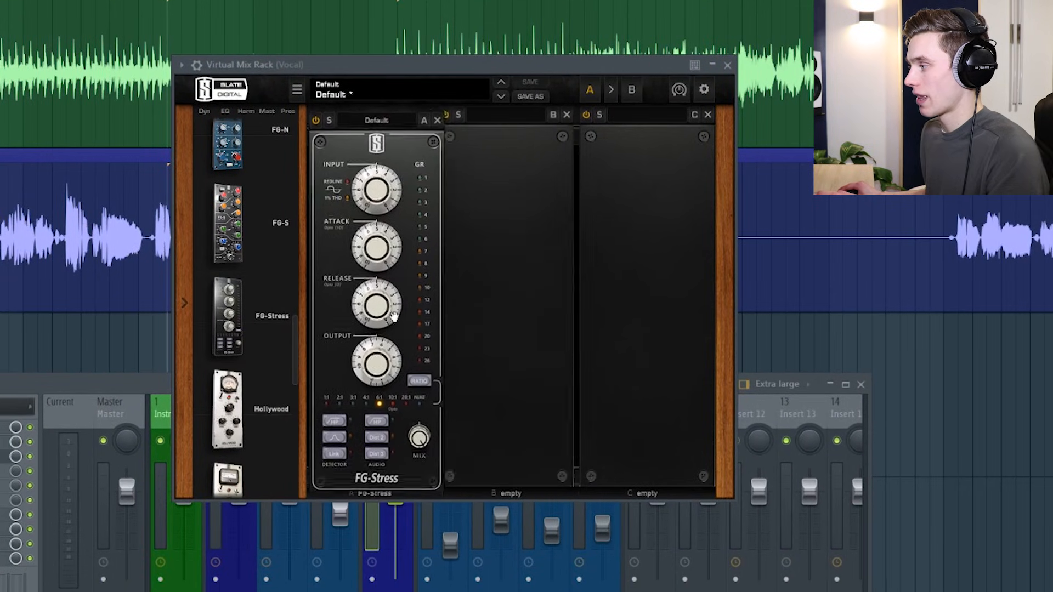
pyautogui.moveTo(424, 120); pyautogui.dragTo(557, 115)
pyautogui.moveTo(565, 62); pyautogui.dragTo(673, 45)
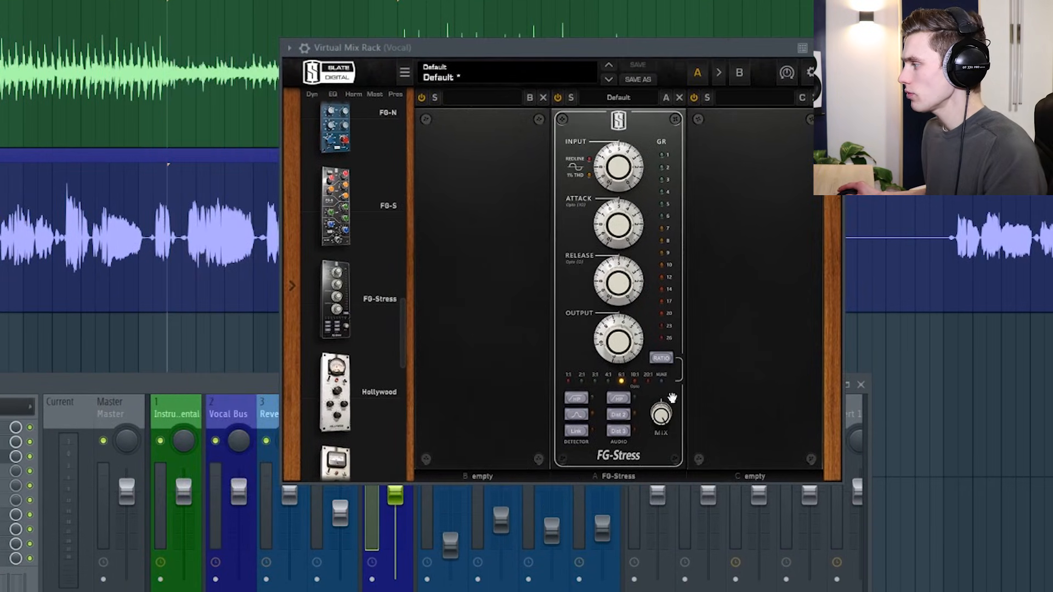
pyautogui.click(661, 358)
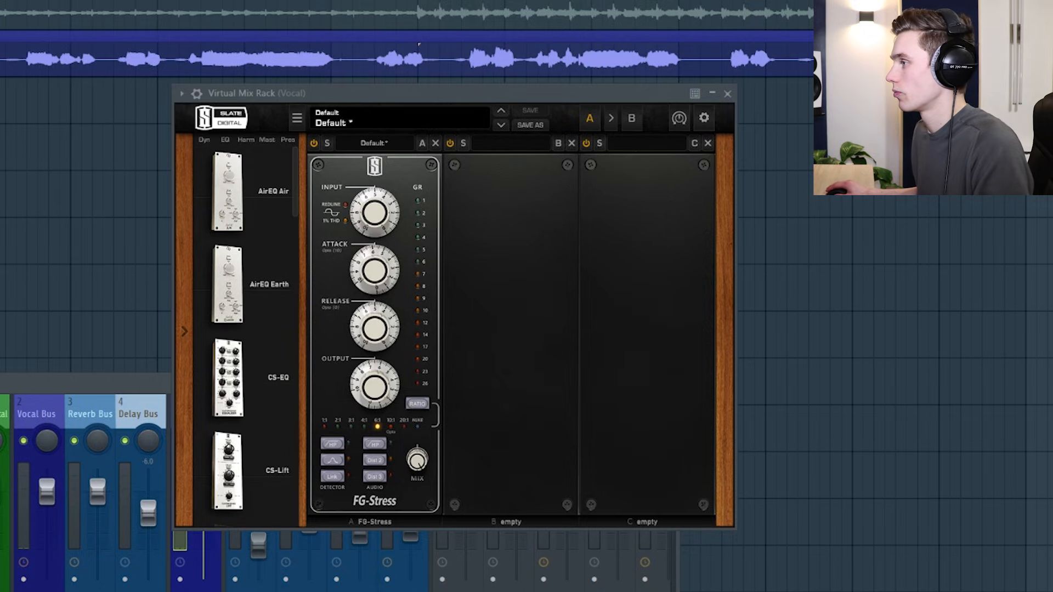
# Play back the vocal while setting FG-Stress's input level to 5.70.
pyautogui.scroll(-3, 381, 377)
pyautogui.scroll(2, 376, 217)
pyautogui.scroll(-4, 375, 218)
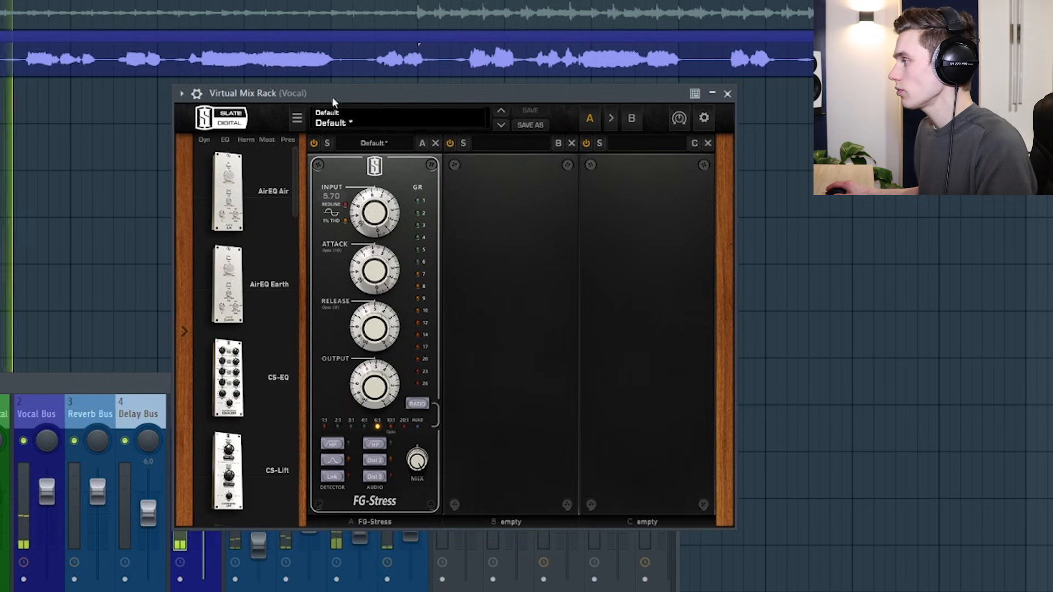
pyautogui.moveTo(399, 97); pyautogui.dragTo(367, 104)
pyautogui.press('space')
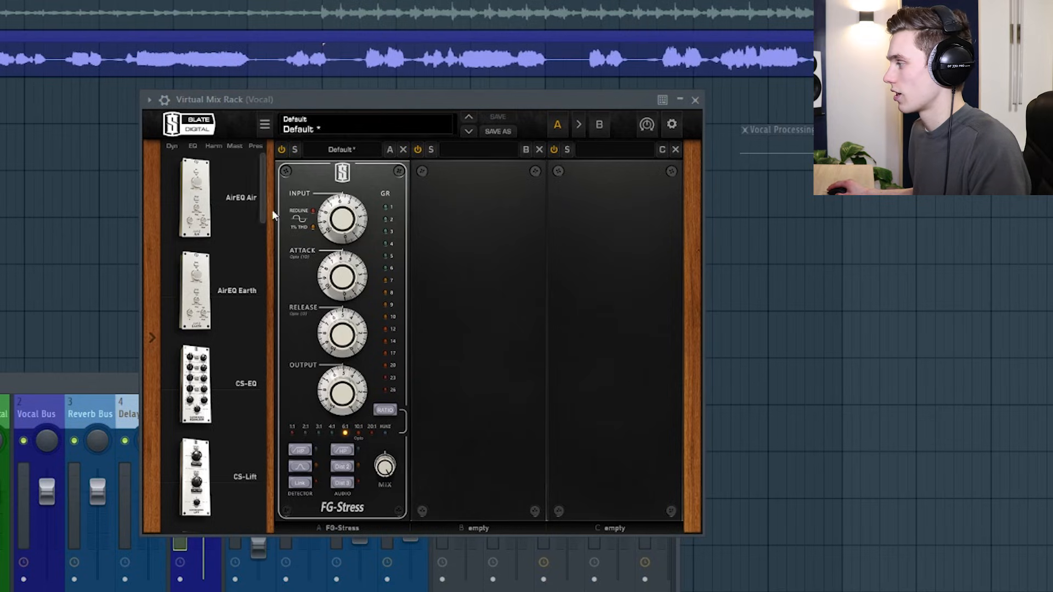
# Raise FG-Stress's attack to 7.10 and its input to 6.50.
pyautogui.moveTo(348, 274)
pyautogui.mouseDown()
pyautogui.moveTo(345, 294)
pyautogui.moveTo(343, 281)
pyautogui.mouseUp()
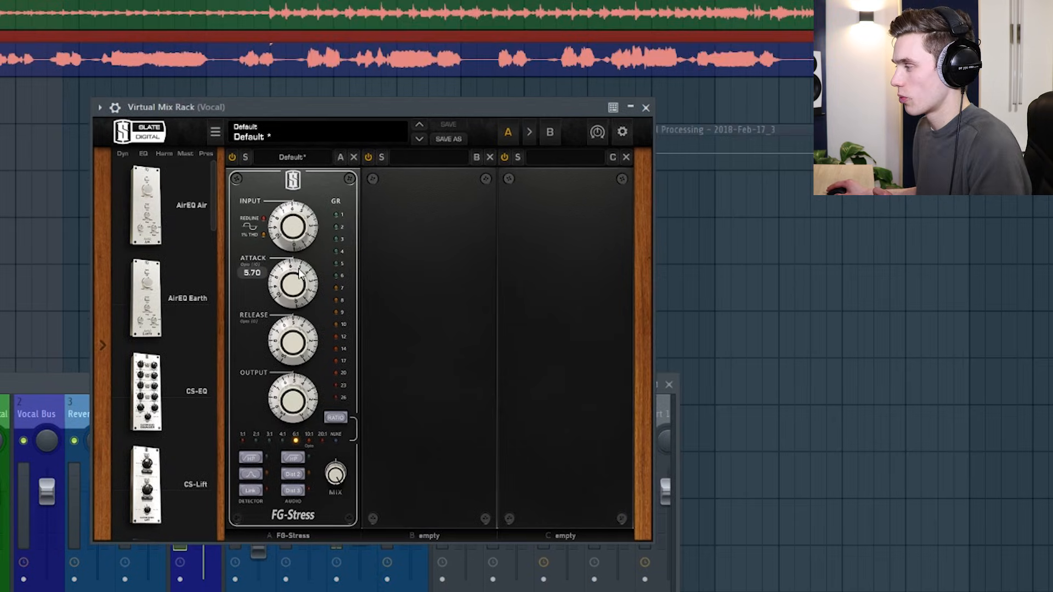
pyautogui.moveTo(294, 280); pyautogui.dragTo(294, 271)
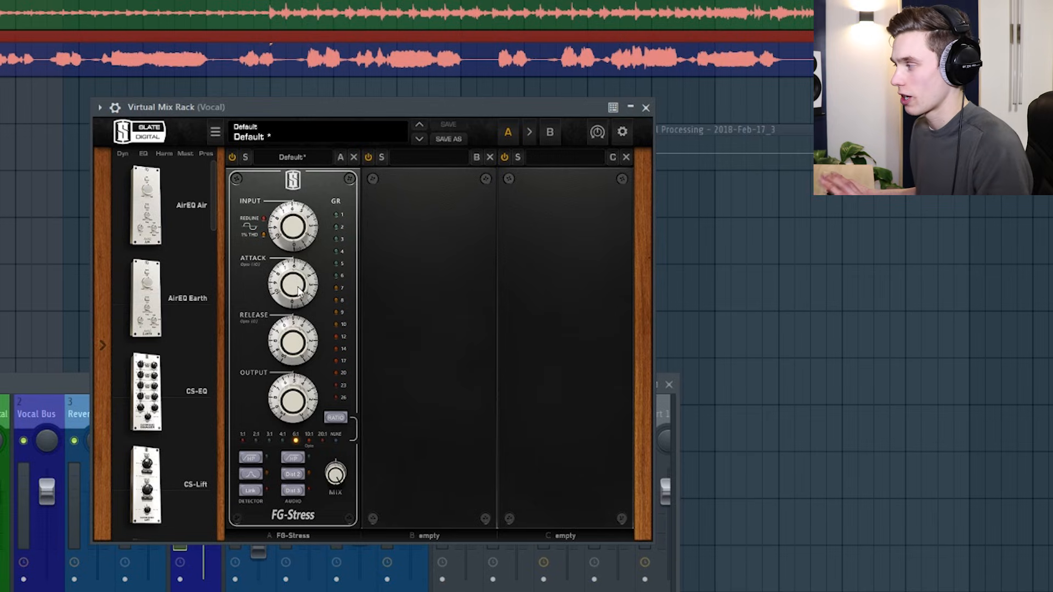
pyautogui.moveTo(299, 291); pyautogui.dragTo(291, 240)
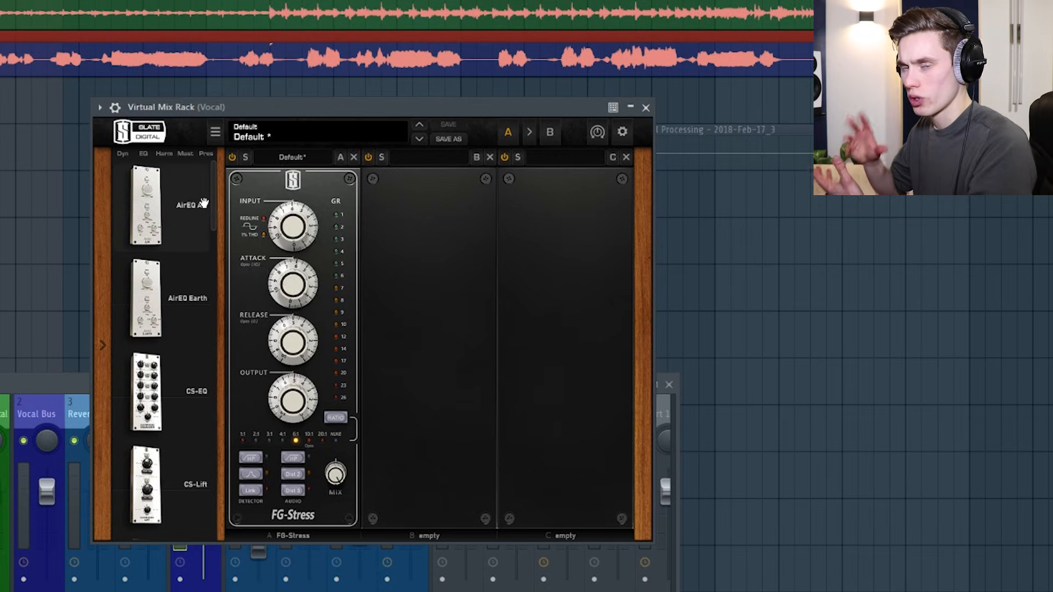
pyautogui.moveTo(203, 204)
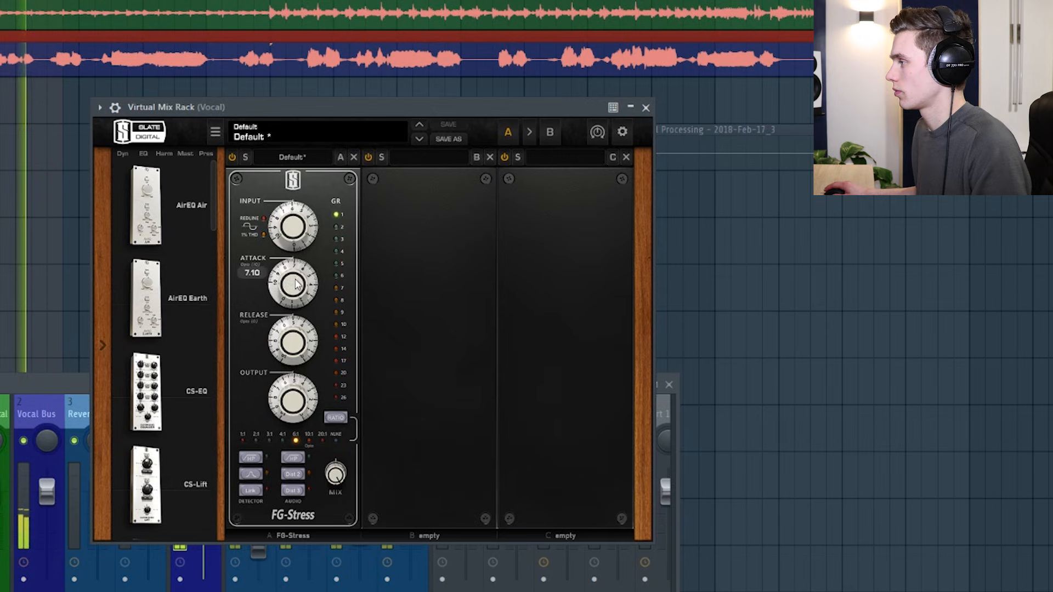
pyautogui.moveTo(300, 237); pyautogui.dragTo(301, 228)
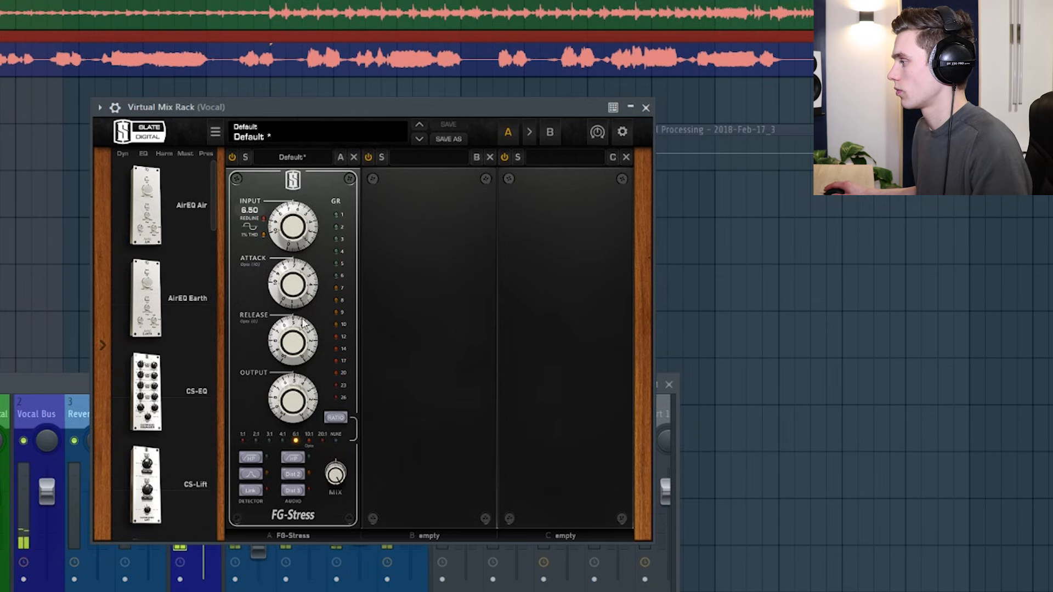
# Compare fast and slow attack settings on FG-Stress during playback to settle the attack amount.
pyautogui.moveTo(296, 282)
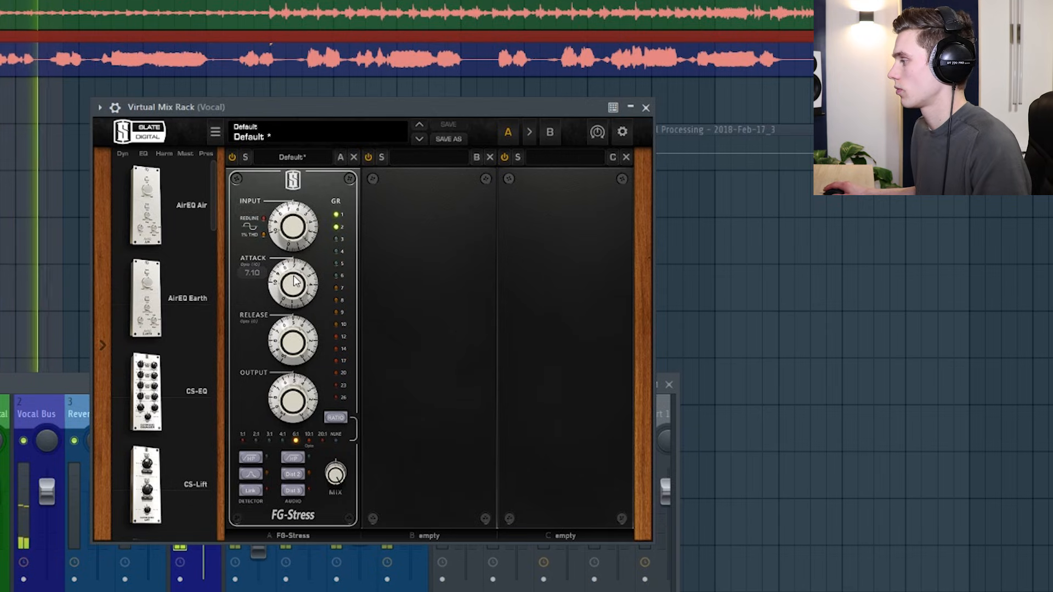
pyautogui.moveTo(296, 281); pyautogui.dragTo(293, 373)
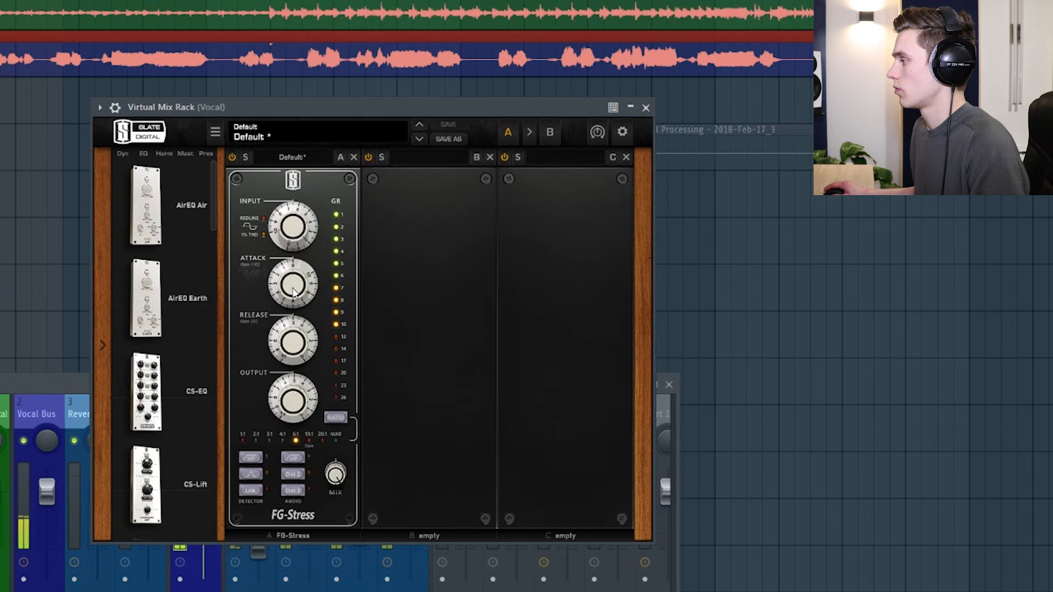
pyautogui.moveTo(297, 292); pyautogui.dragTo(293, 279)
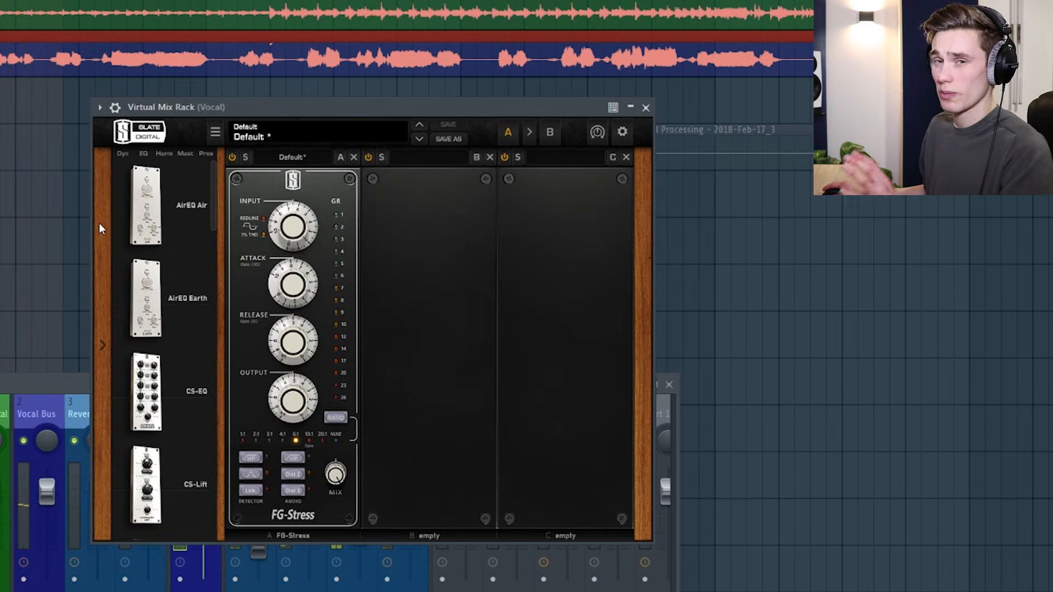
pyautogui.moveTo(297, 278)
pyautogui.moveTo(298, 279); pyautogui.dragTo(294, 290)
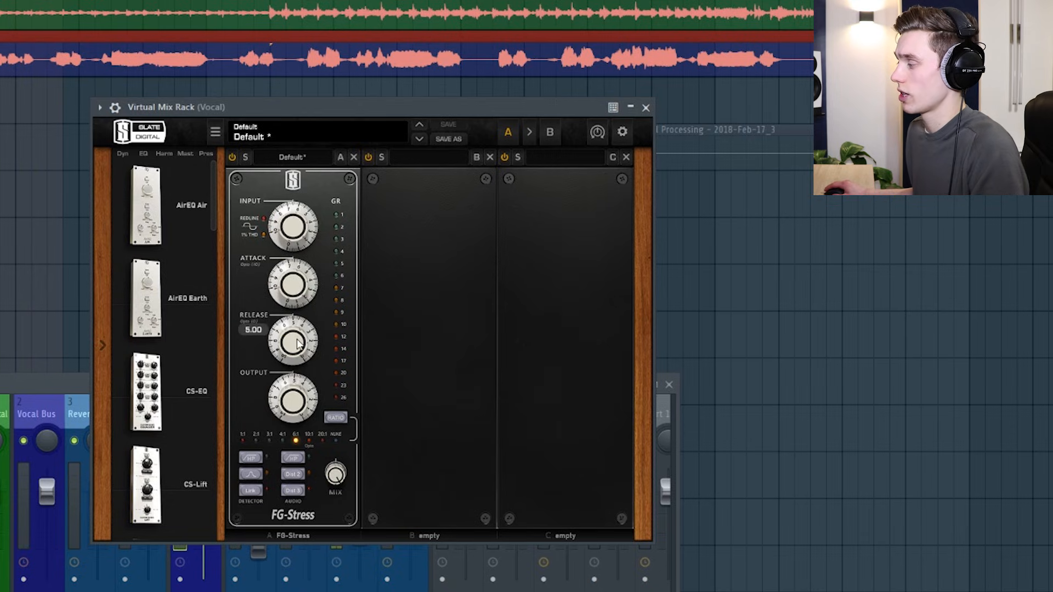
# Try FG-Stress's release across its range, from 0.00 up to 10.5, against the playing vocal and raise its output slightly.
pyautogui.moveTo(298, 343); pyautogui.dragTo(300, 398)
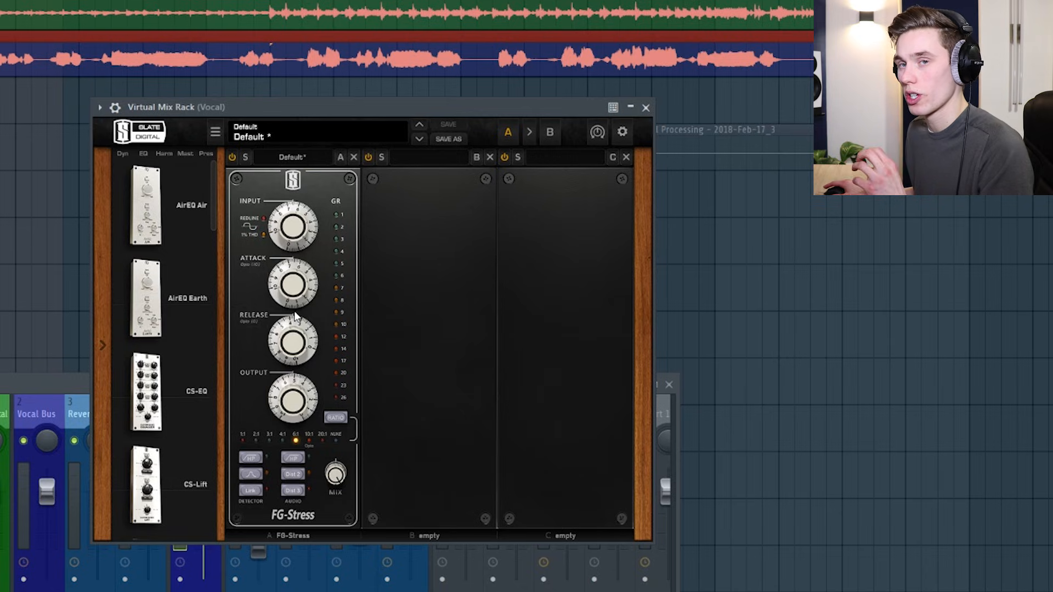
pyautogui.moveTo(295, 351); pyautogui.dragTo(316, 248)
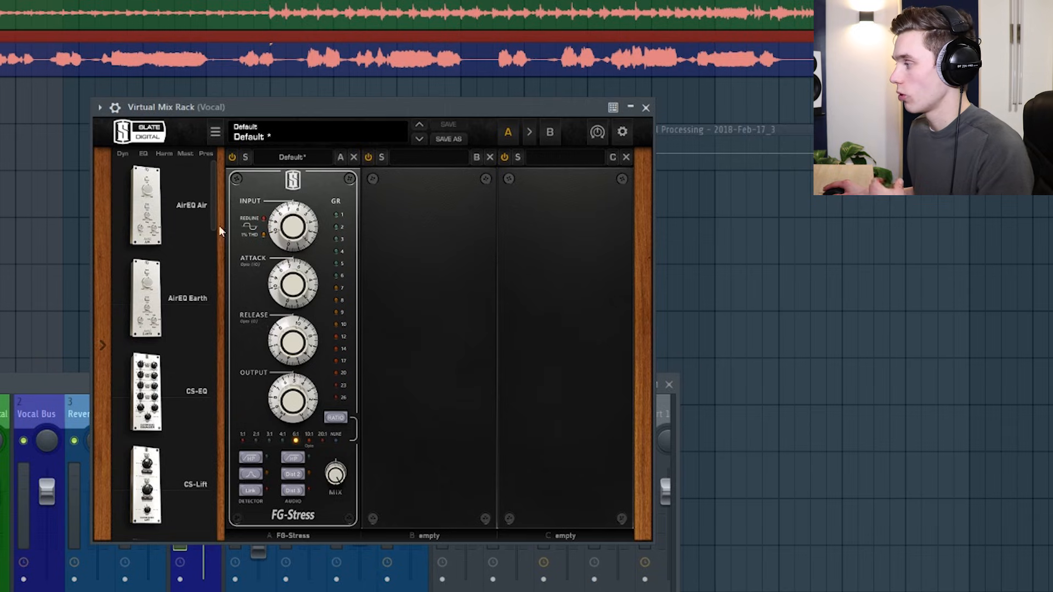
pyautogui.moveTo(323, 334); pyautogui.dragTo(324, 395)
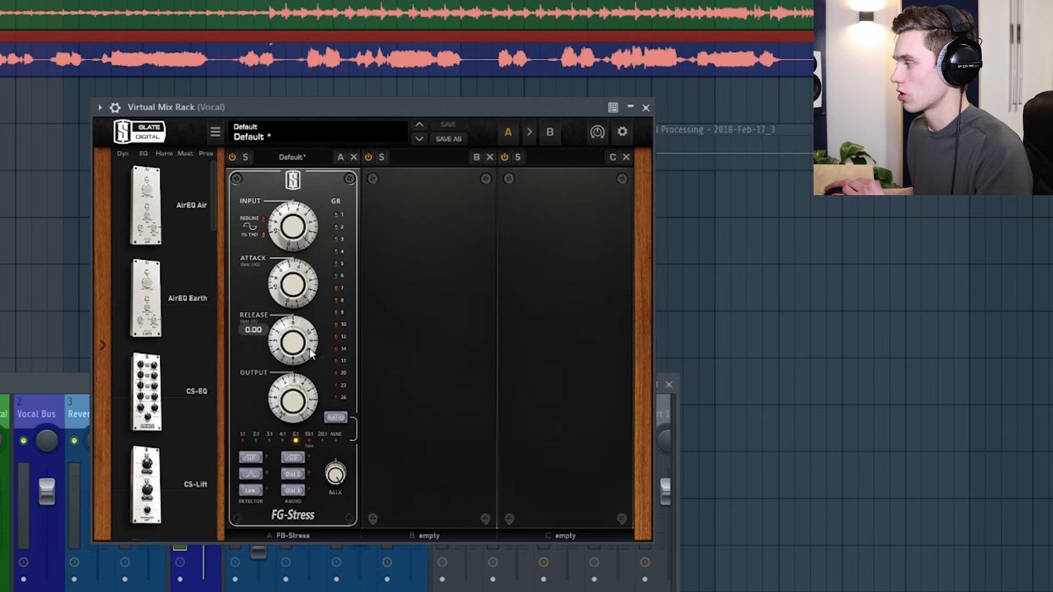
pyautogui.moveTo(280, 324); pyautogui.dragTo(285, 222)
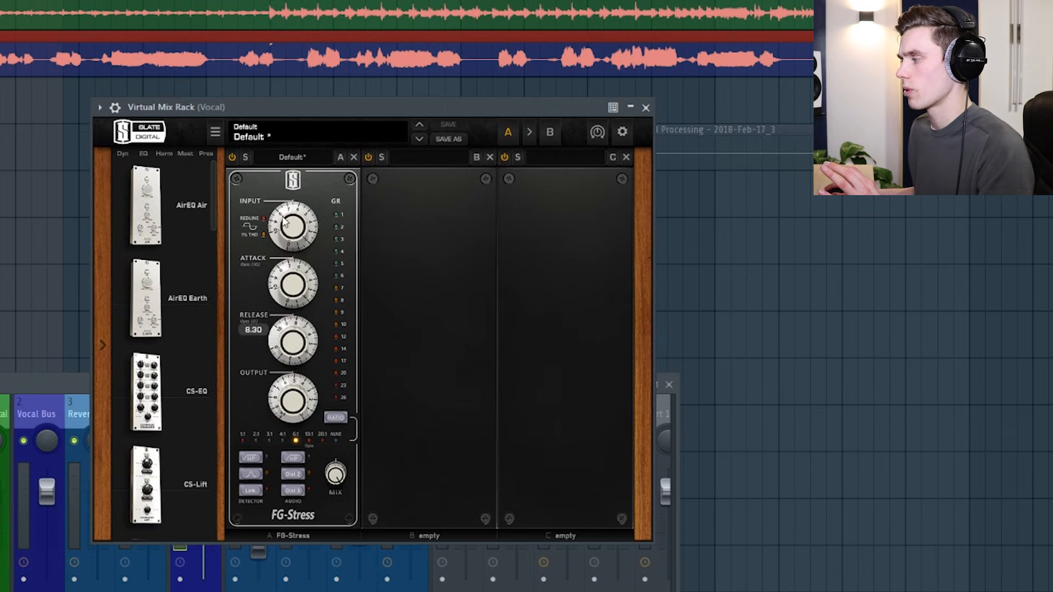
pyautogui.moveTo(296, 328); pyautogui.dragTo(315, 555)
pyautogui.moveTo(307, 335); pyautogui.dragTo(284, 105)
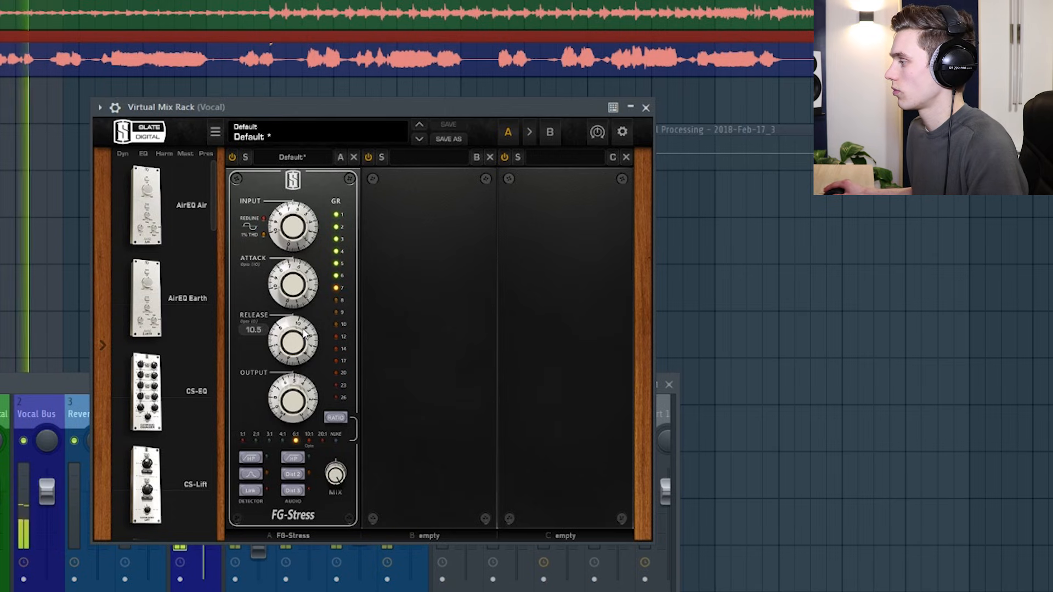
pyautogui.moveTo(301, 335); pyautogui.dragTo(287, 439)
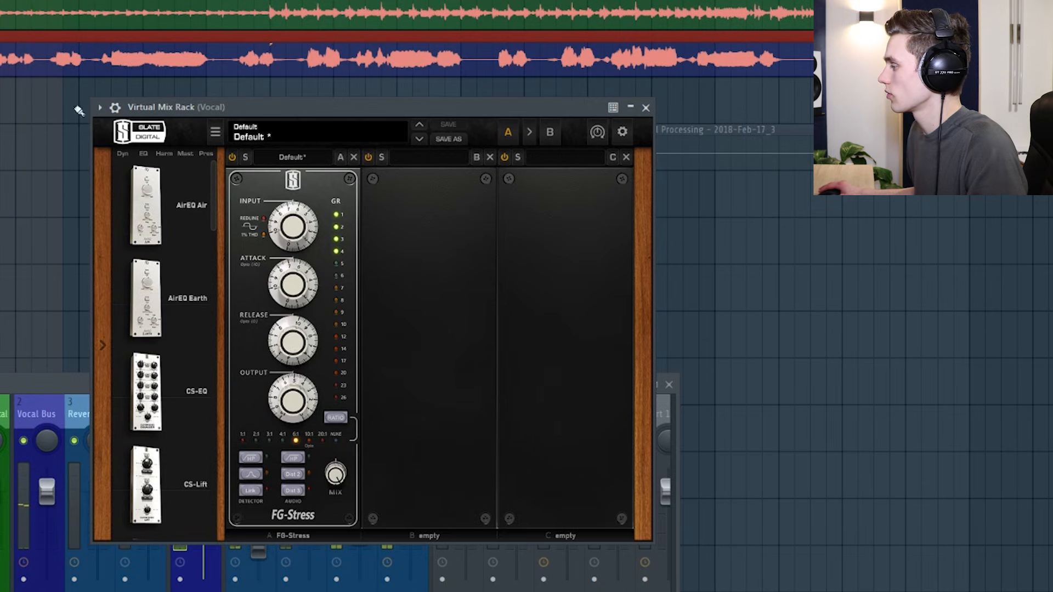
pyautogui.moveTo(296, 313); pyautogui.dragTo(318, 511)
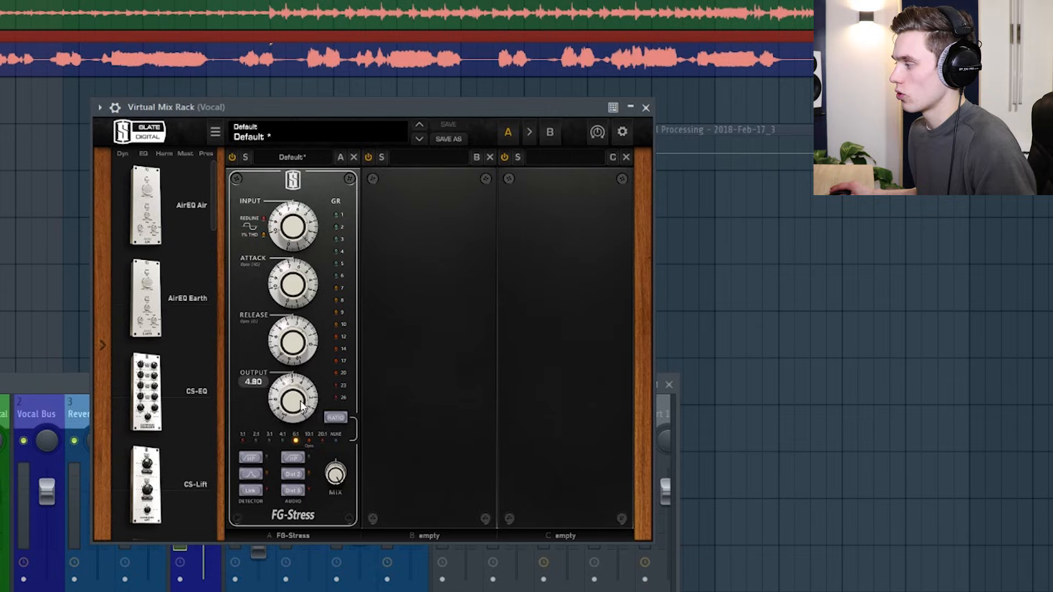
pyautogui.moveTo(309, 396); pyautogui.dragTo(309, 390)
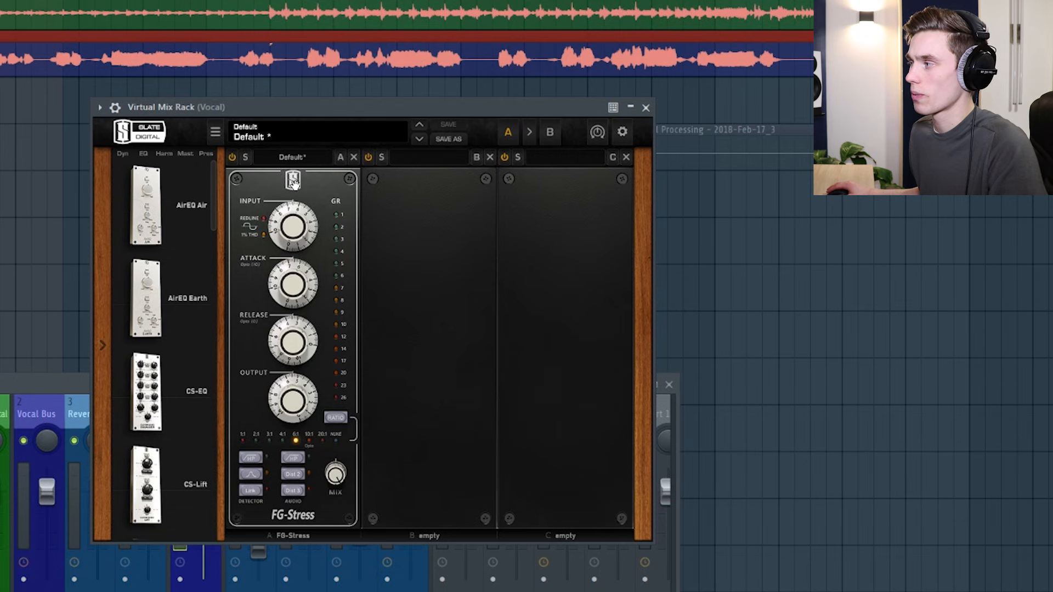
pyautogui.moveTo(175, 393); pyautogui.dragTo(424, 240)
pyautogui.moveTo(470, 275); pyautogui.dragTo(467, 284)
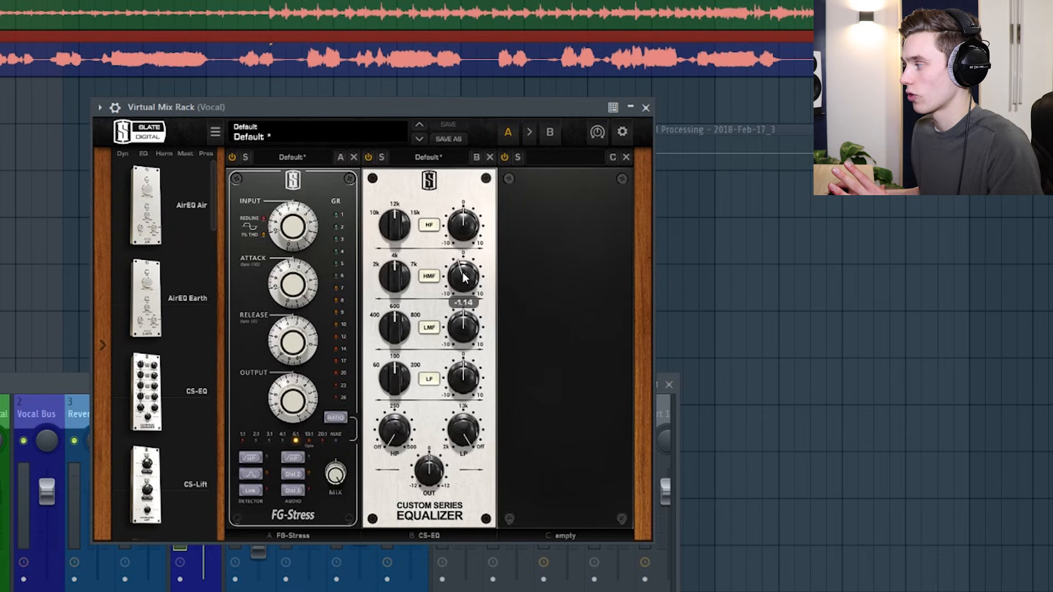
pyautogui.click(490, 158)
# Find the Revival module in the rack's module list, place it after FG-Stress, and set its upper knob to about 13.
pyautogui.scroll(-15, 176, 395)
pyautogui.scroll(-4, 184, 409)
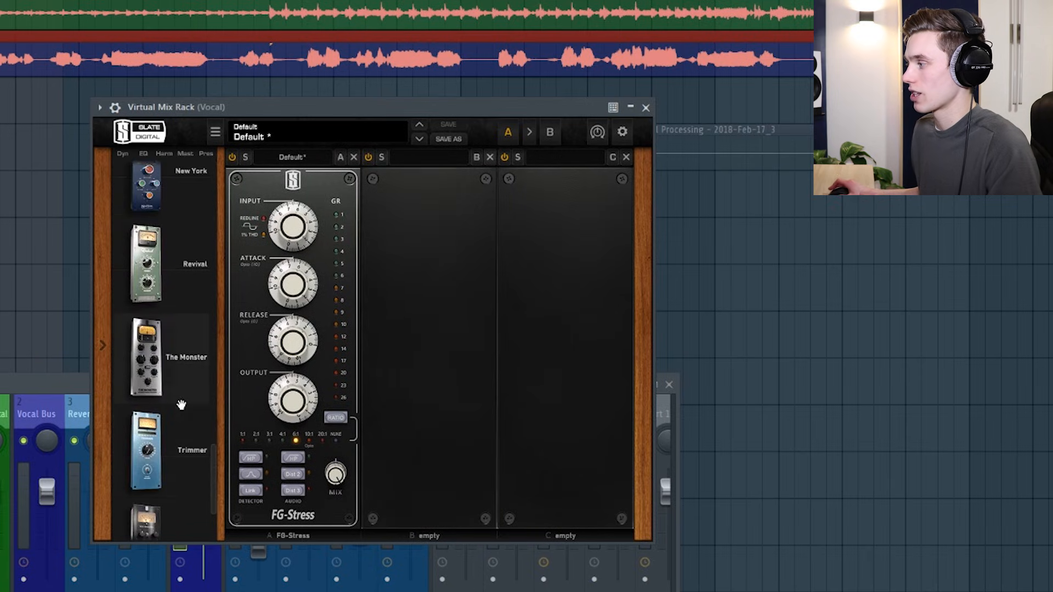
pyautogui.scroll(1, 181, 404)
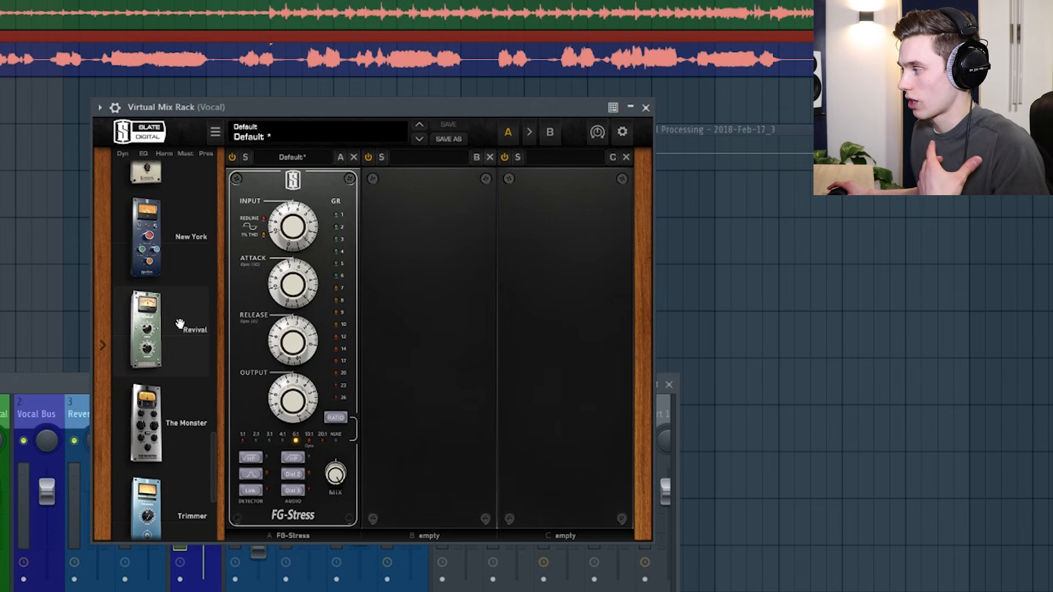
pyautogui.moveTo(180, 323)
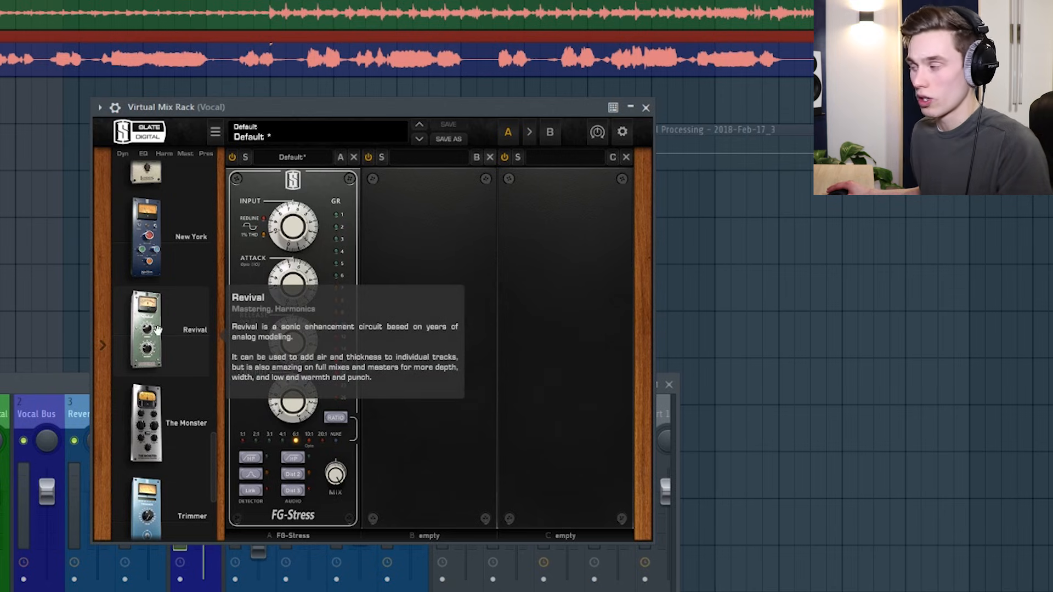
pyautogui.moveTo(151, 314); pyautogui.dragTo(422, 336)
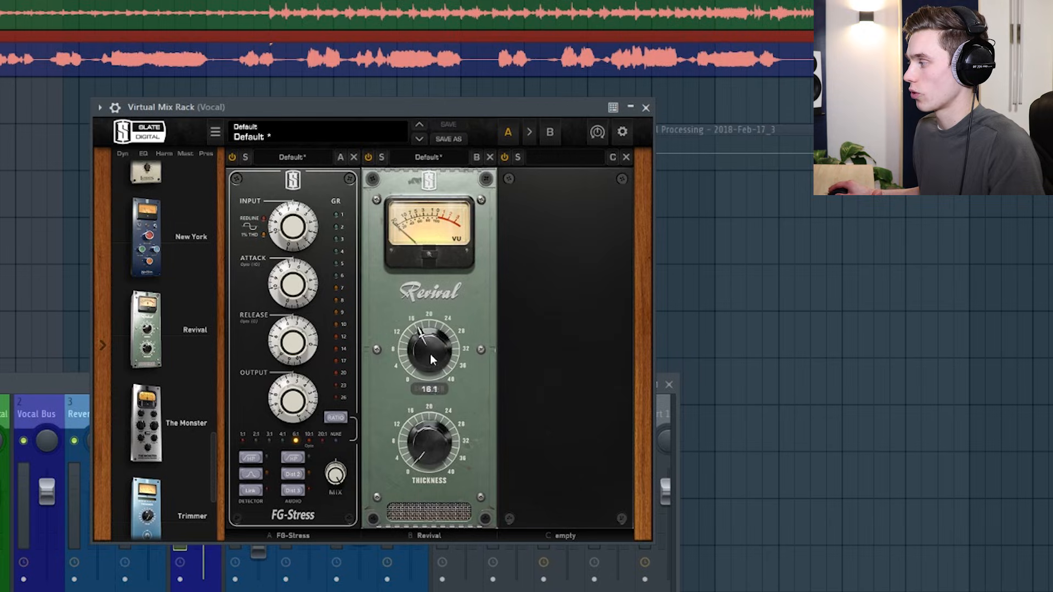
pyautogui.moveTo(432, 351); pyautogui.dragTo(432, 377)
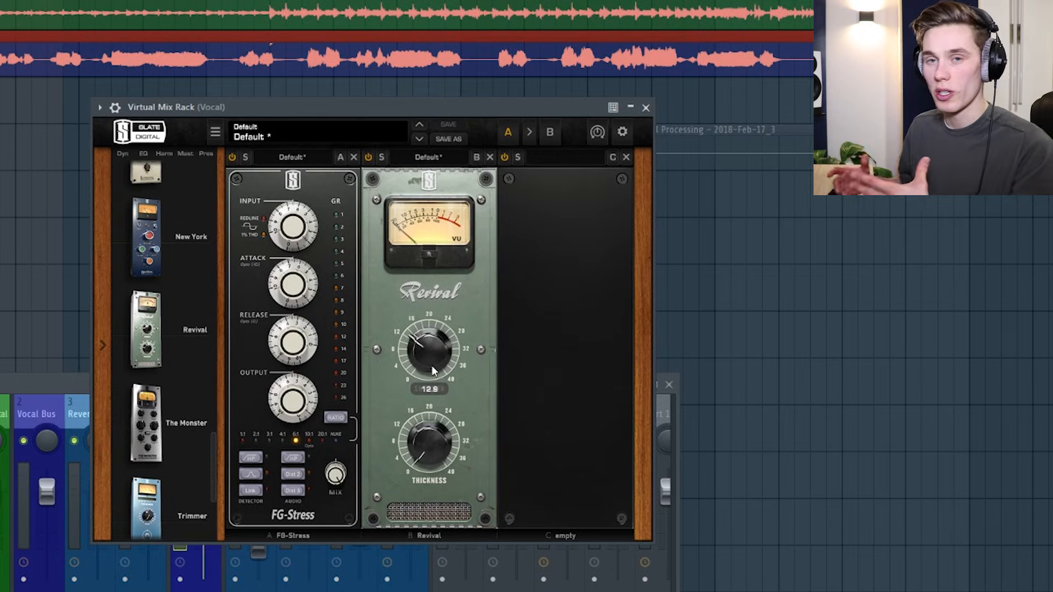